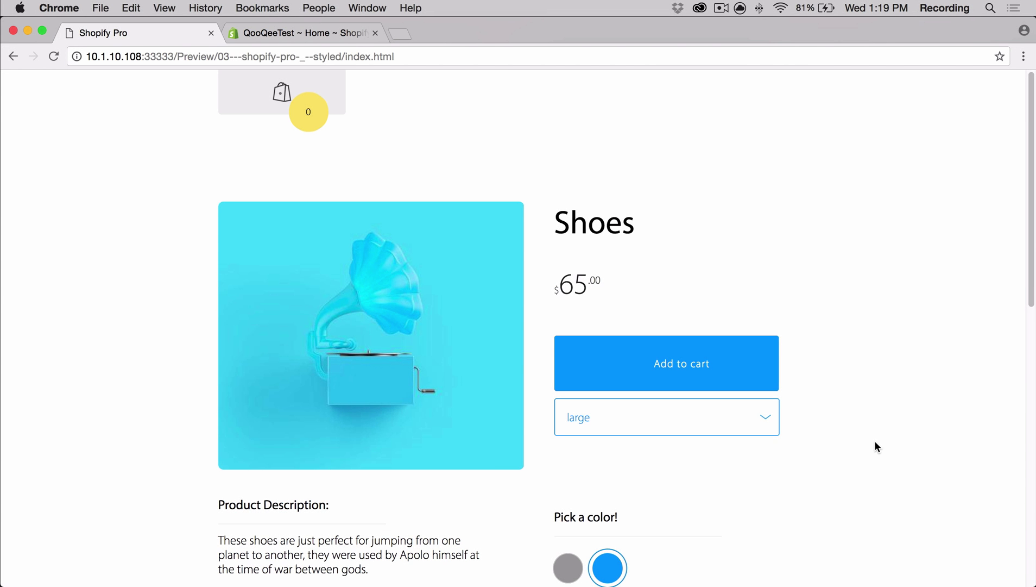
Step: Add the large blue Shoes to the cart and raise their quantity to 2
left_click(685, 373)
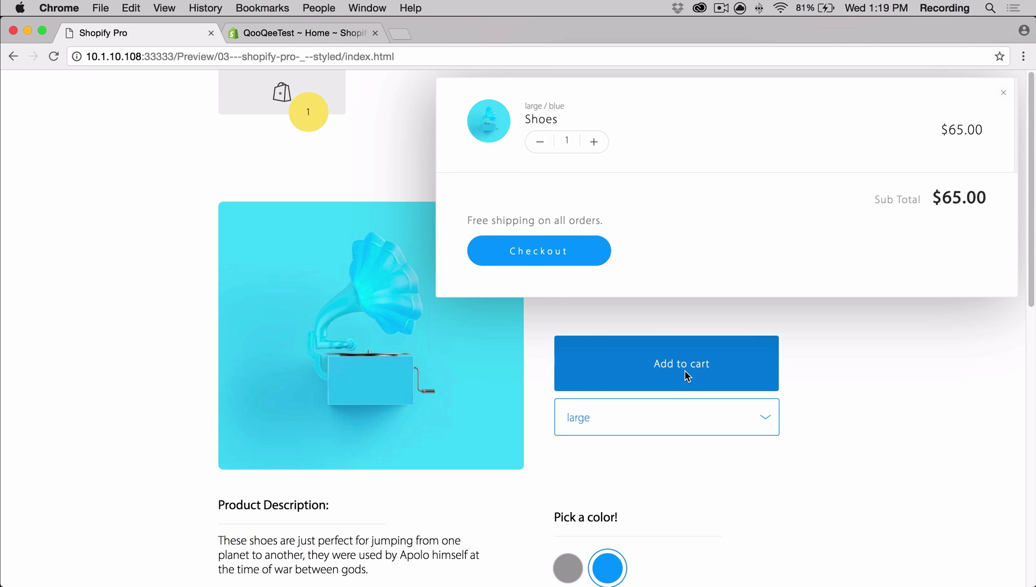
left_click(594, 141)
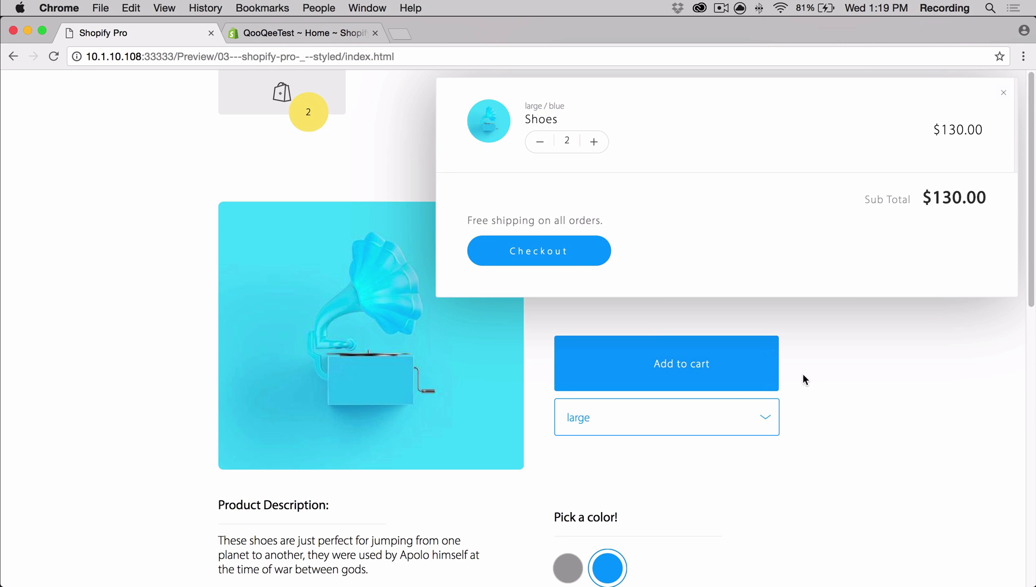
left_click(868, 448)
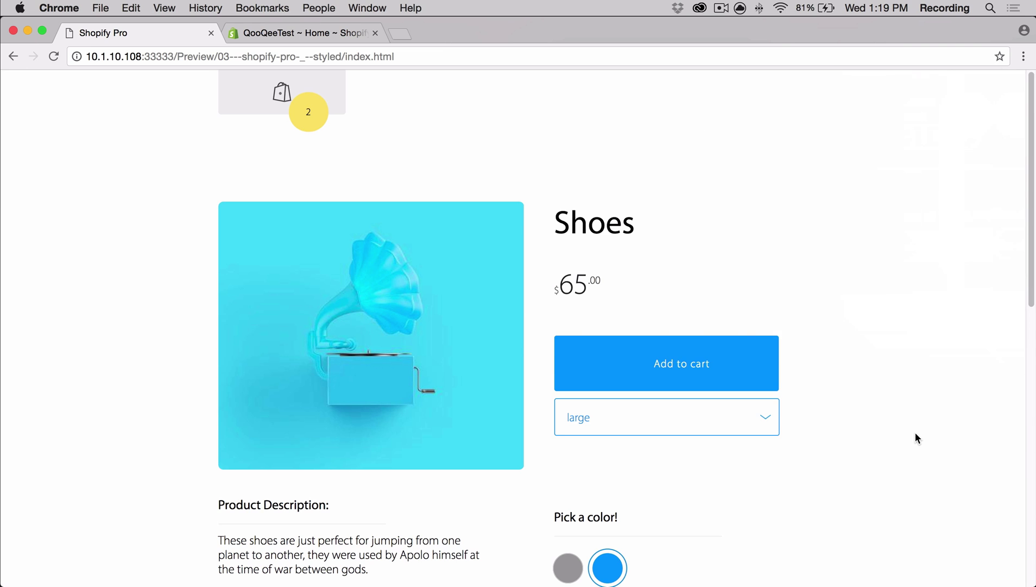
Step: Add small gray Shoes to the cart and increase both Shoes variants' quantities
left_click(682, 422)
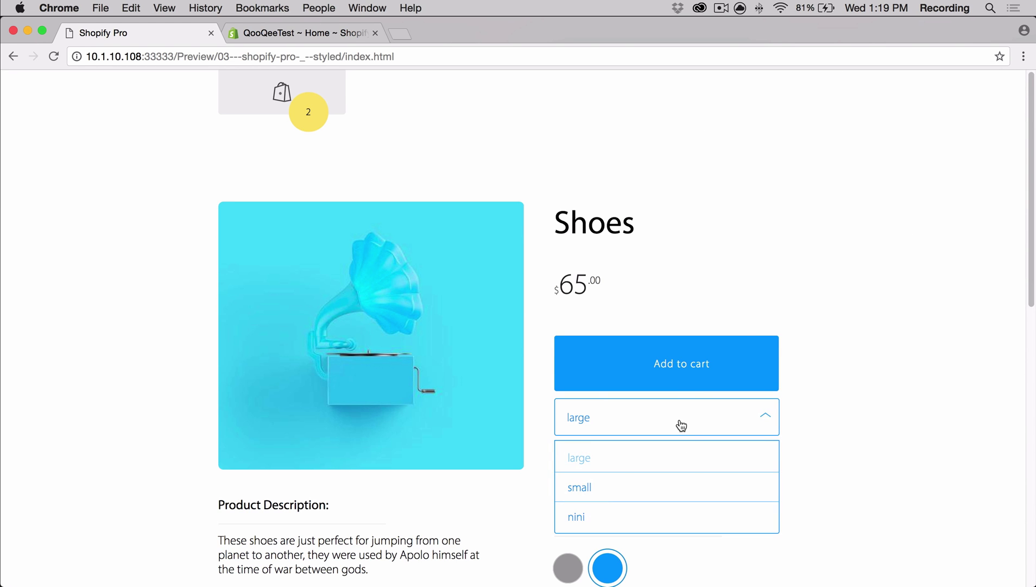
left_click(684, 488)
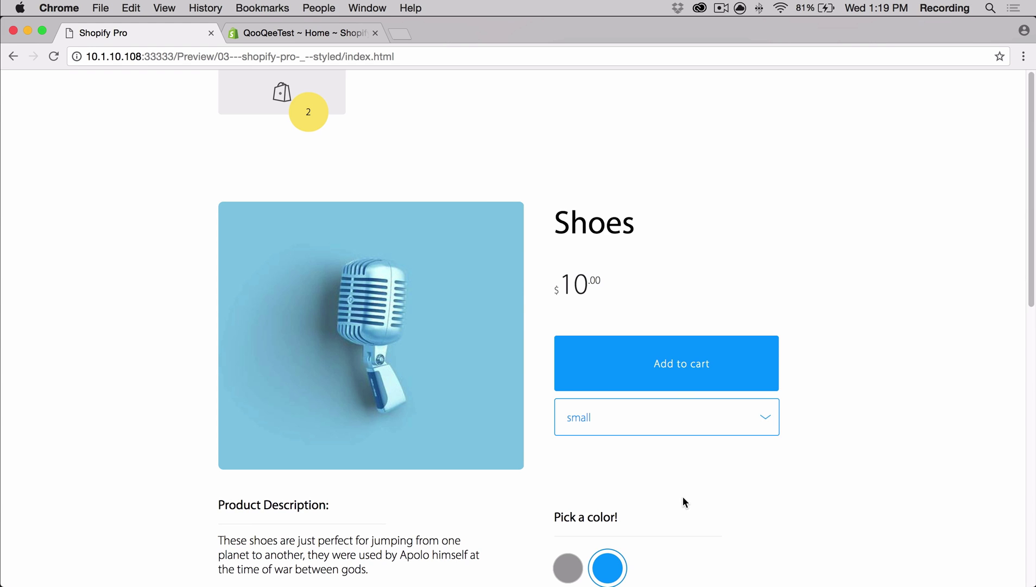
left_click(568, 567)
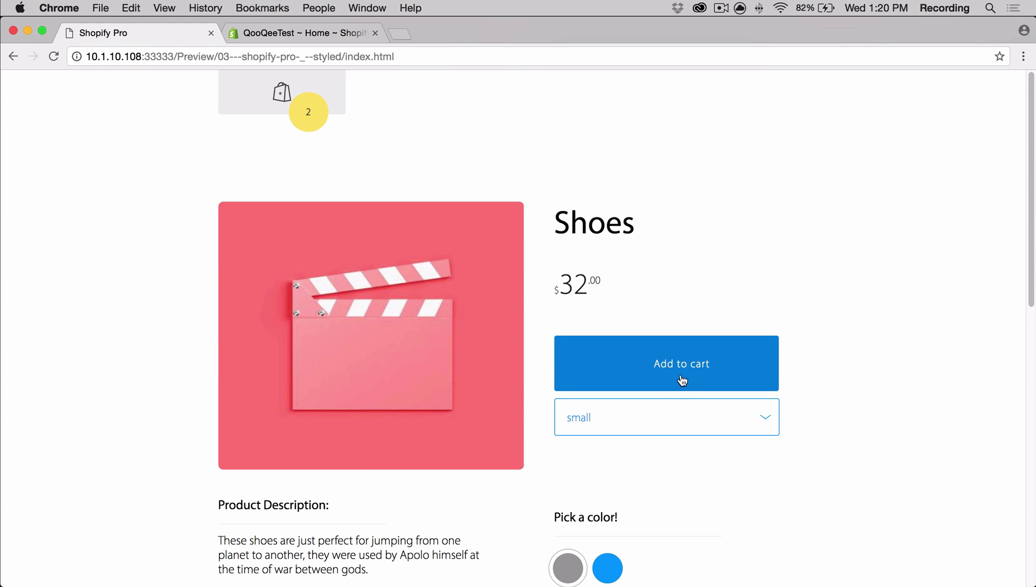
left_click(662, 381)
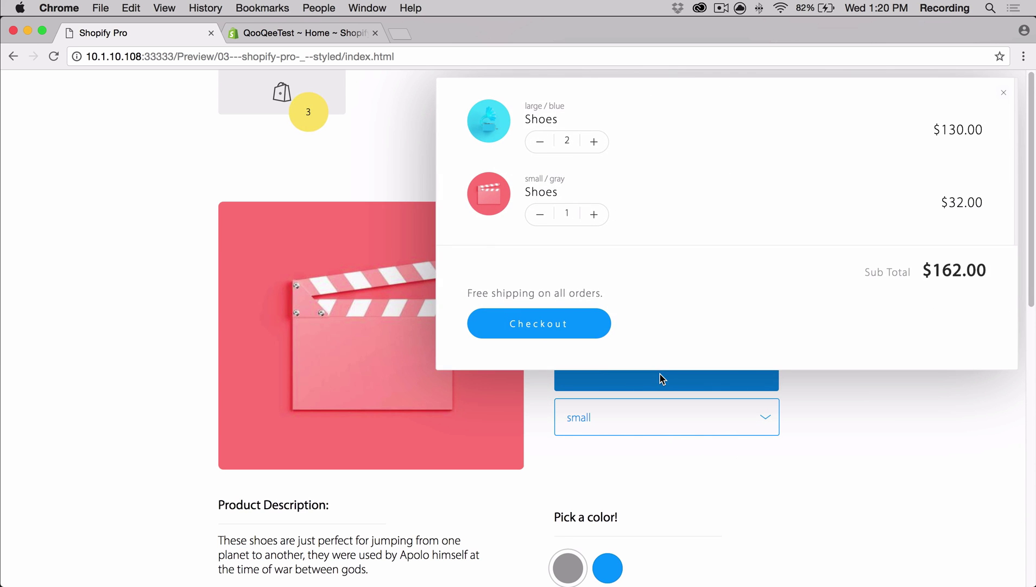
left_click(594, 214)
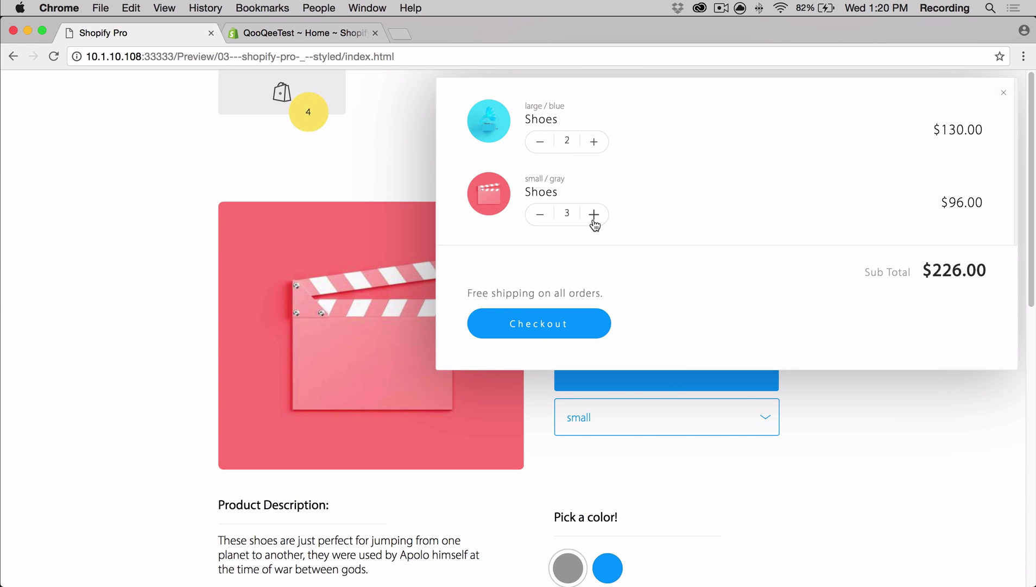
left_click(593, 141)
left_click(799, 526)
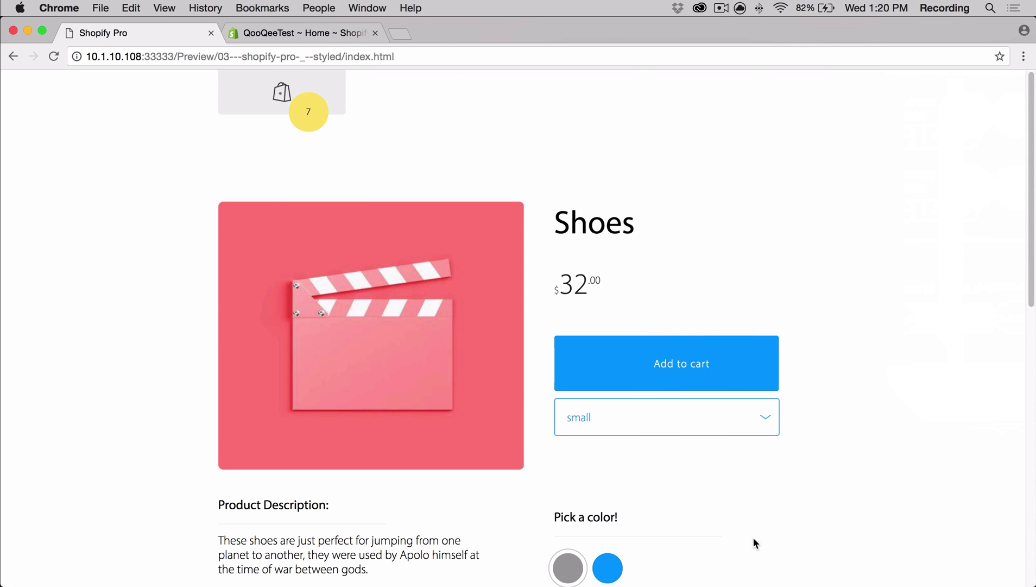
Step: Add nini gray Shoes to the cart and raise their quantity to 2
left_click(640, 427)
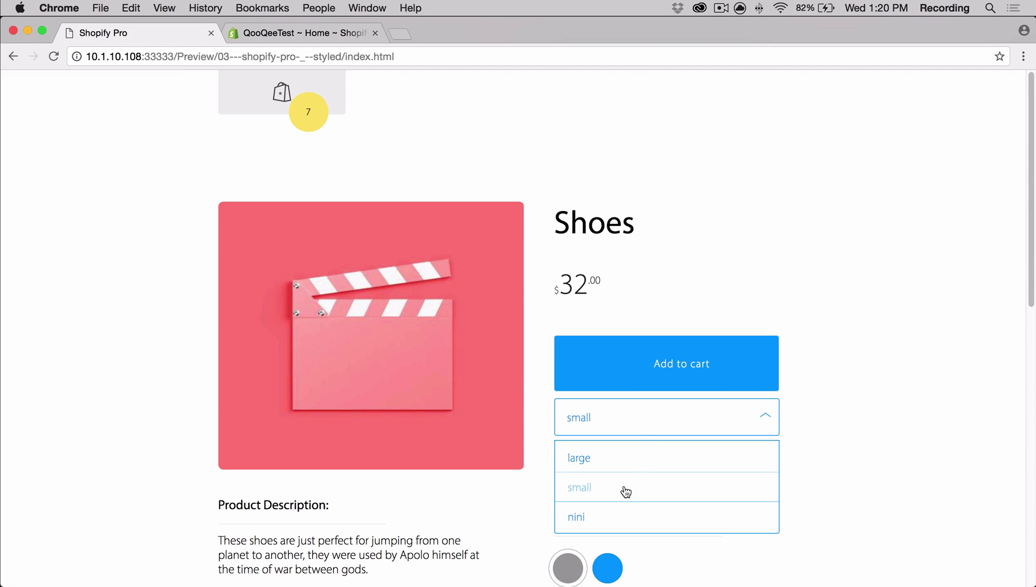
left_click(623, 487)
left_click(641, 427)
left_click(652, 519)
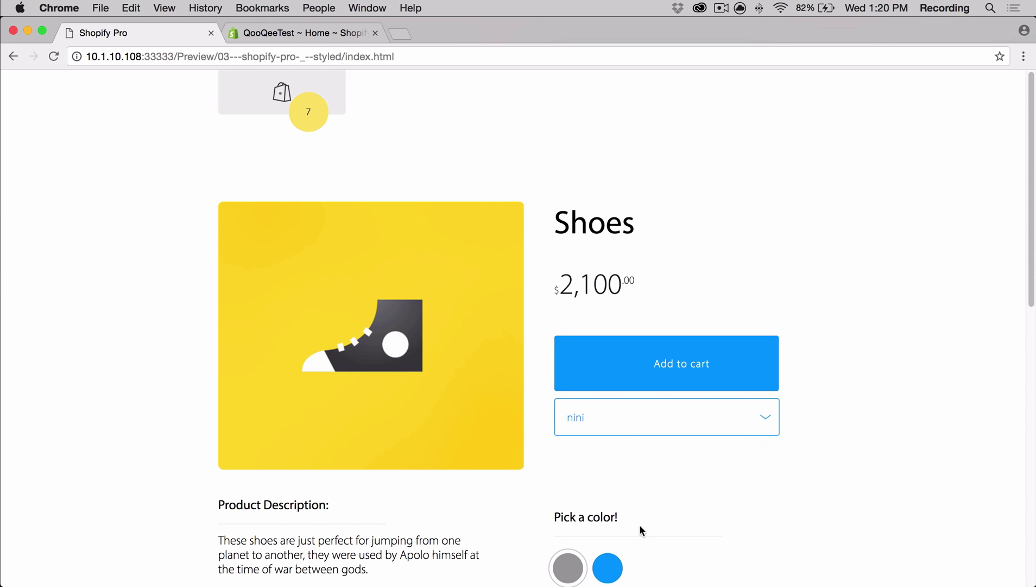
left_click(678, 370)
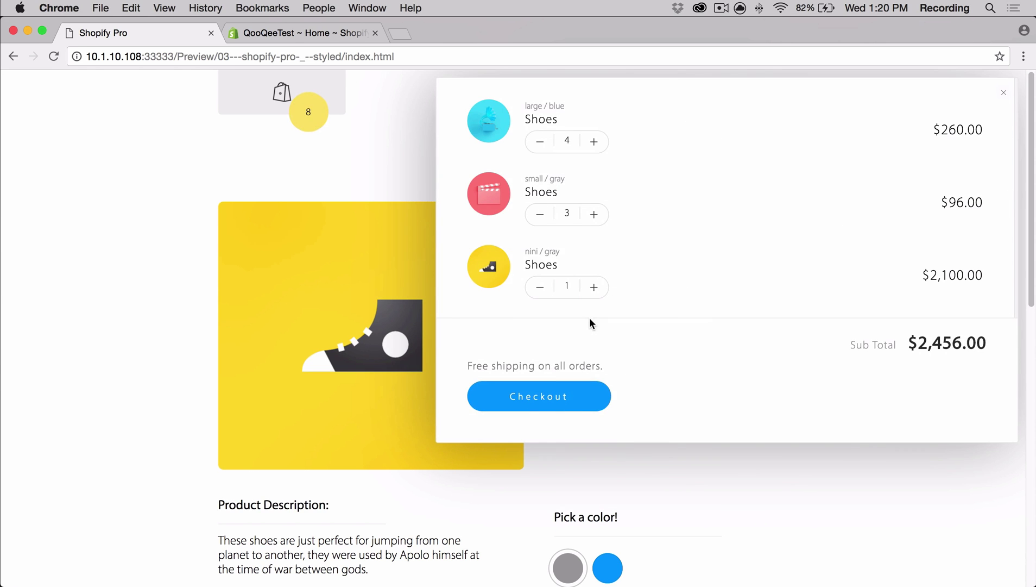
left_click(594, 286)
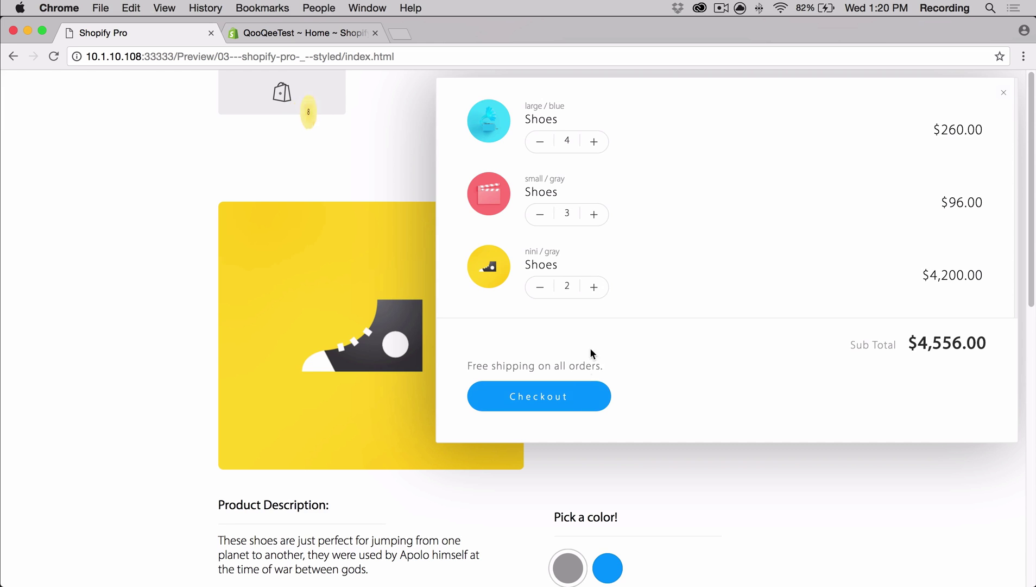
Step: Review the $4,556.00 checkout summary, close checkout, and switch to Adobe Muse
left_click(569, 399)
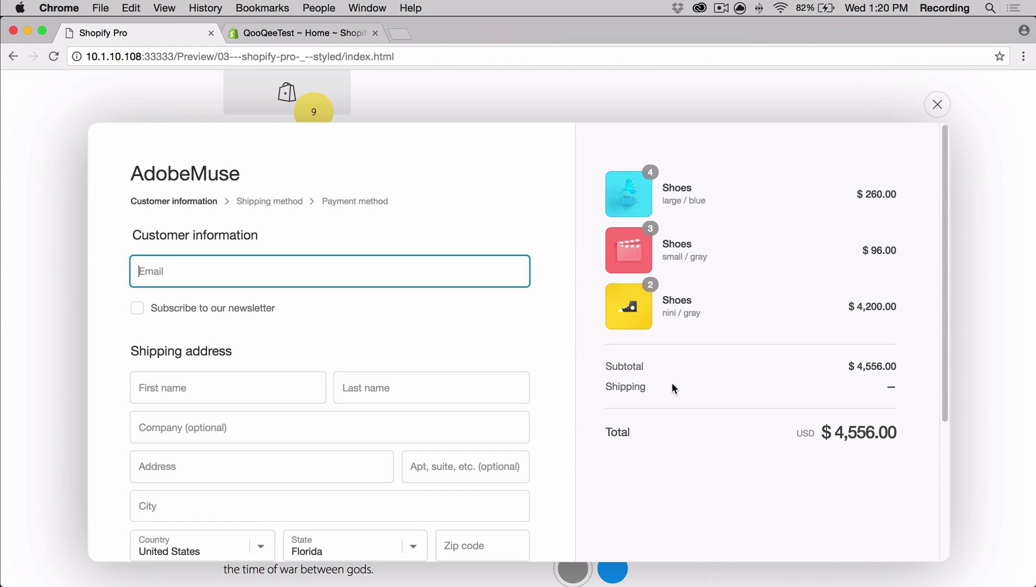
left_click(1004, 299)
key("super+Tab")
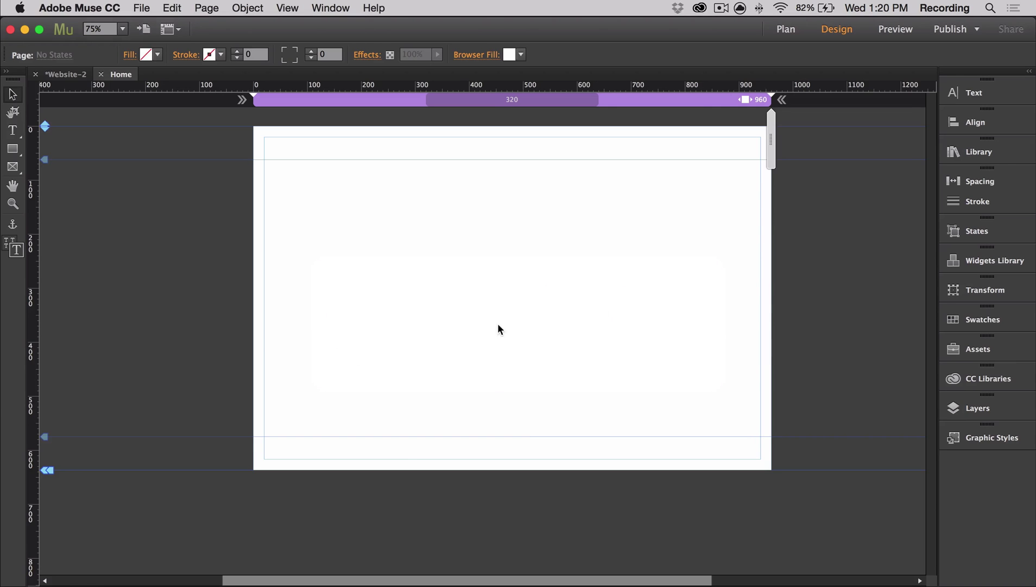
Step: Place the QSS '+ MAIN - Shopify Store' widget on the Home page, then return to Chrome
left_click(967, 158)
left_click(779, 291)
left_click(839, 308)
left_click_drag(840, 313, 180, 130)
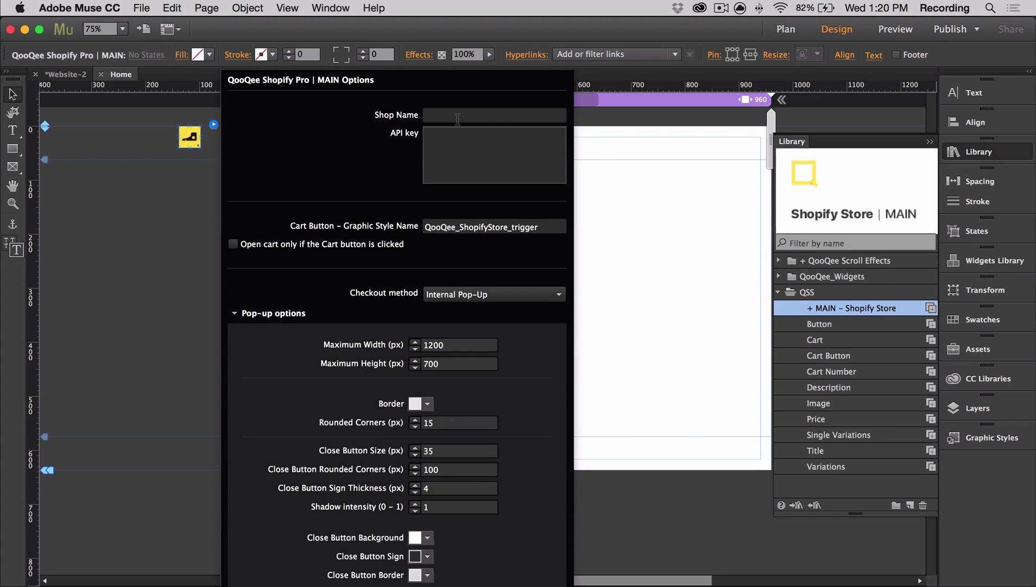
key("super+Tab")
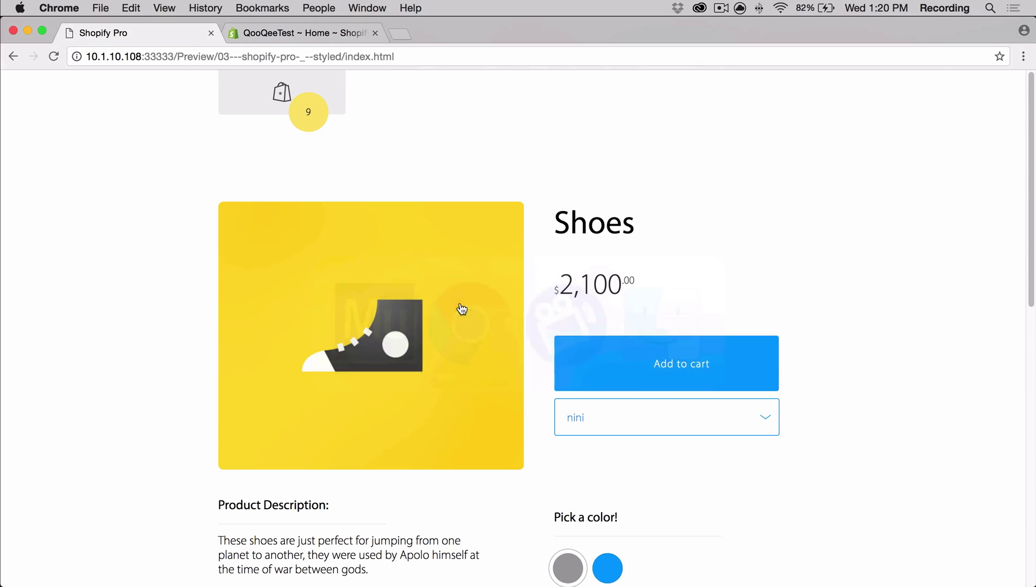
Step: Add the Buy Button sales channel in Shopify Admin
left_click(338, 33)
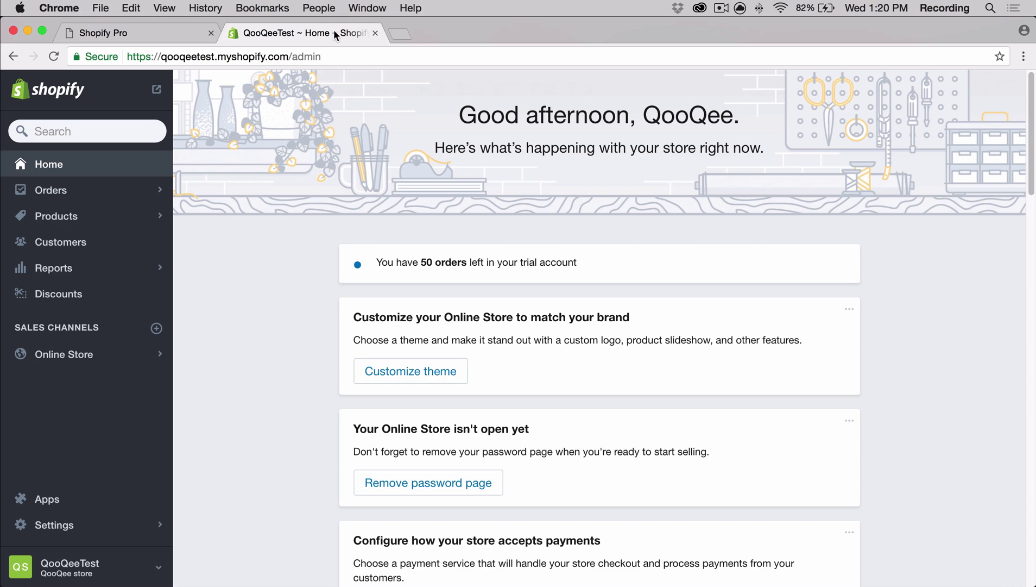
left_click(157, 328)
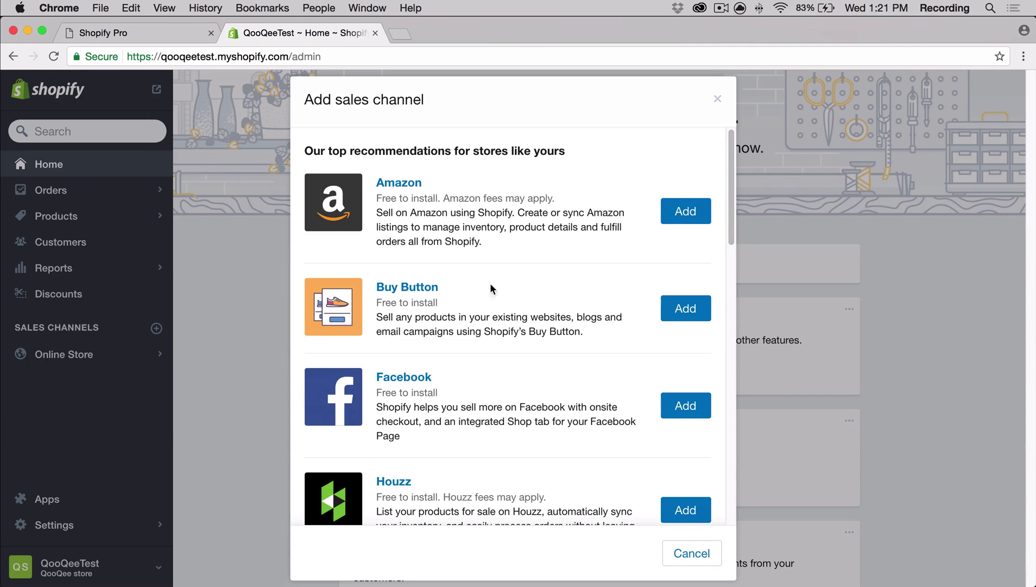
left_click(684, 308)
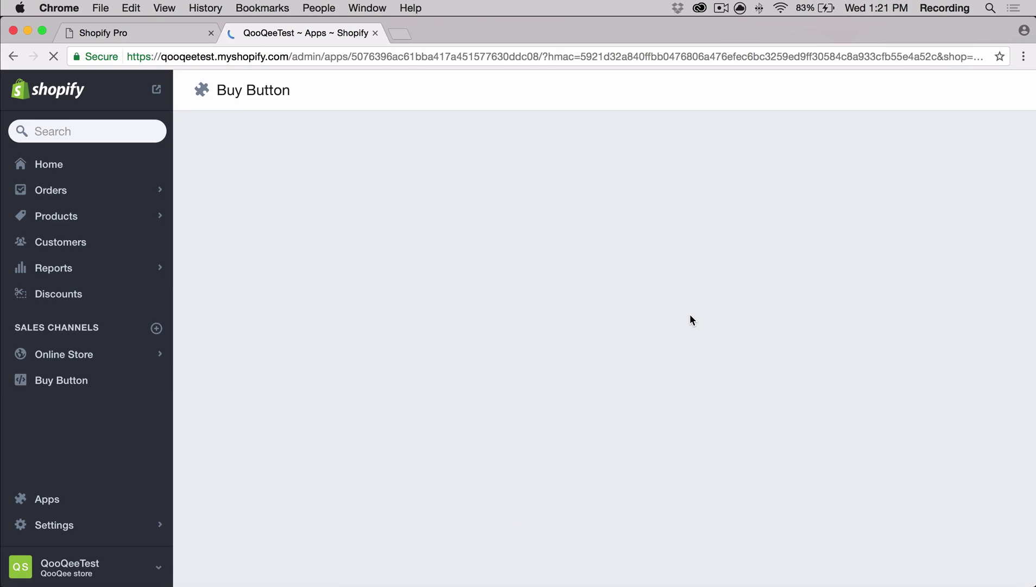
scroll(689, 315, "down", 5)
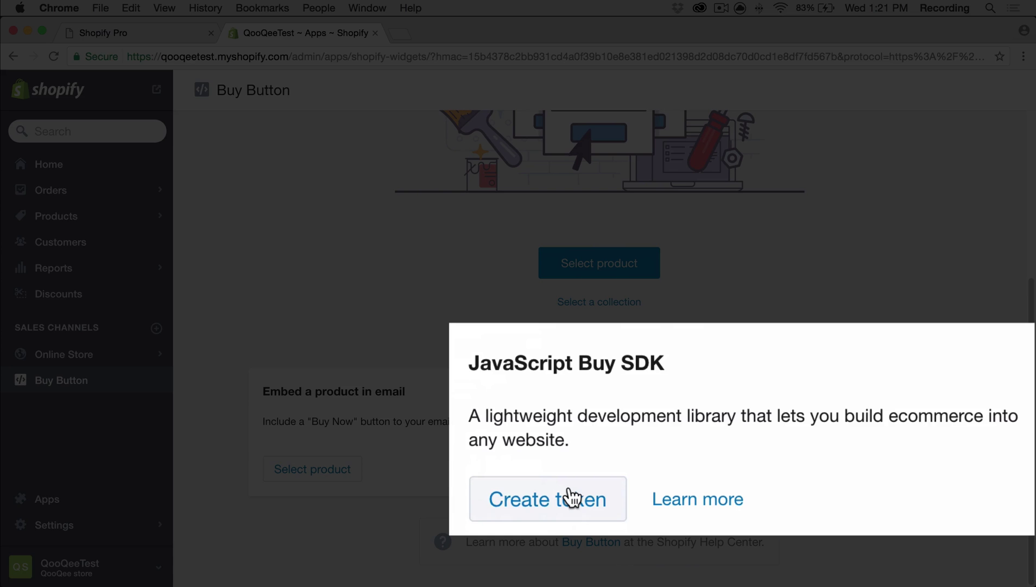
Step: Create a Buy Button storefront access token and select the full token
left_click(572, 491)
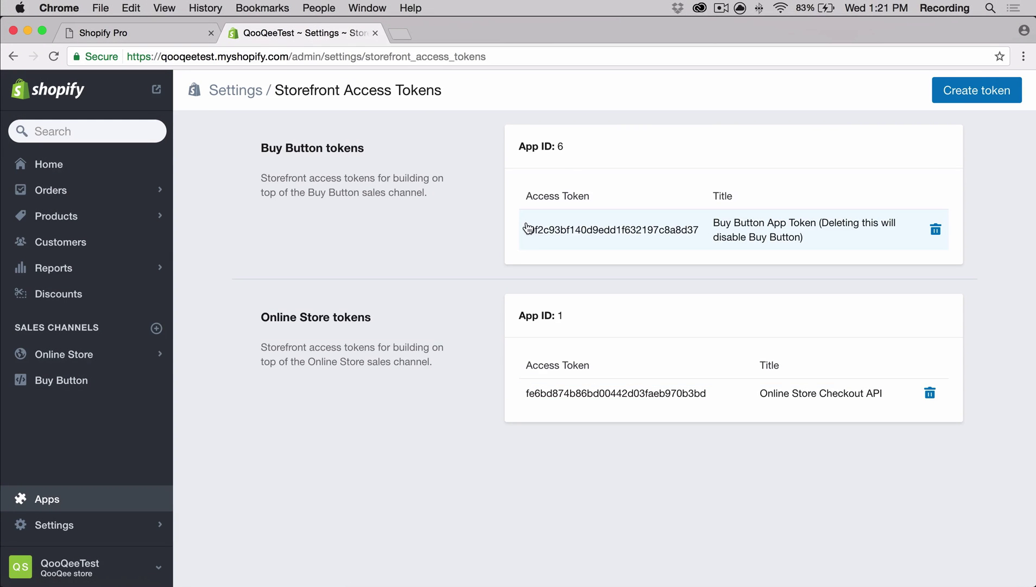
left_click(530, 231)
left_click_drag(447, 238, 778, 243)
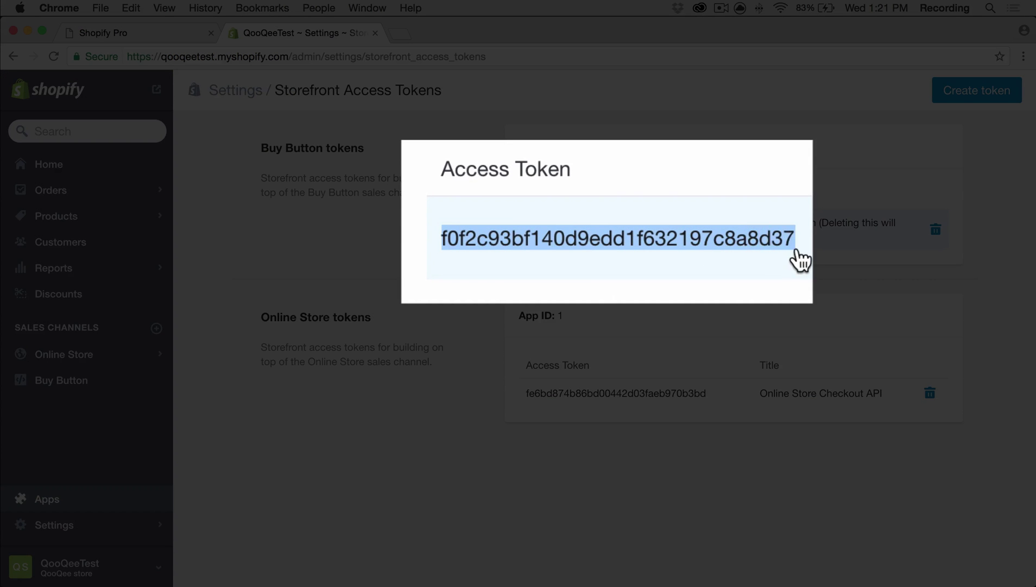
Step: Paste the copied access token into the Shopify Store widget's API key field, then return to Chrome
key("super+c")
key("super+Tab")
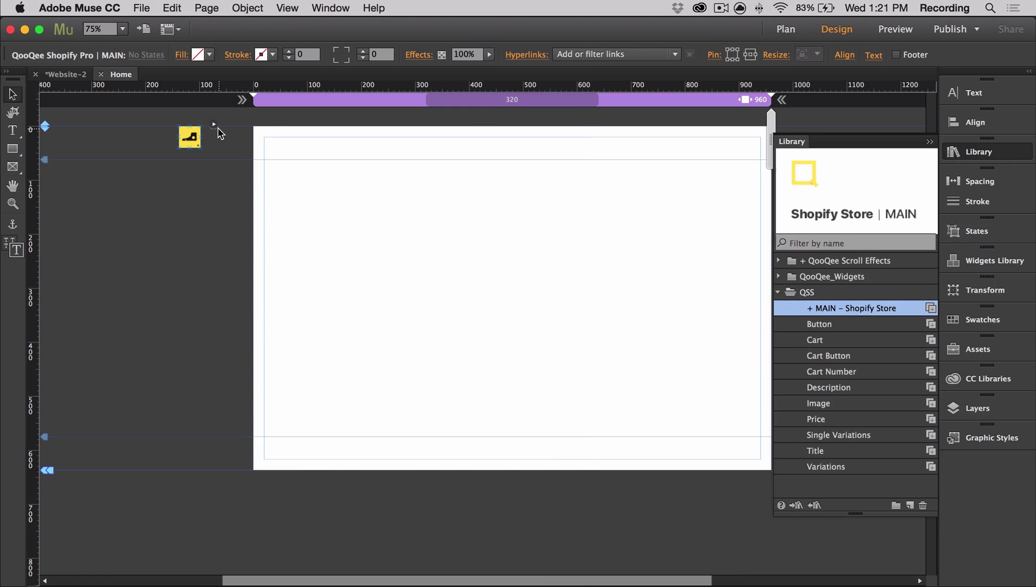
left_click(214, 125)
left_click(538, 149)
key("super+v")
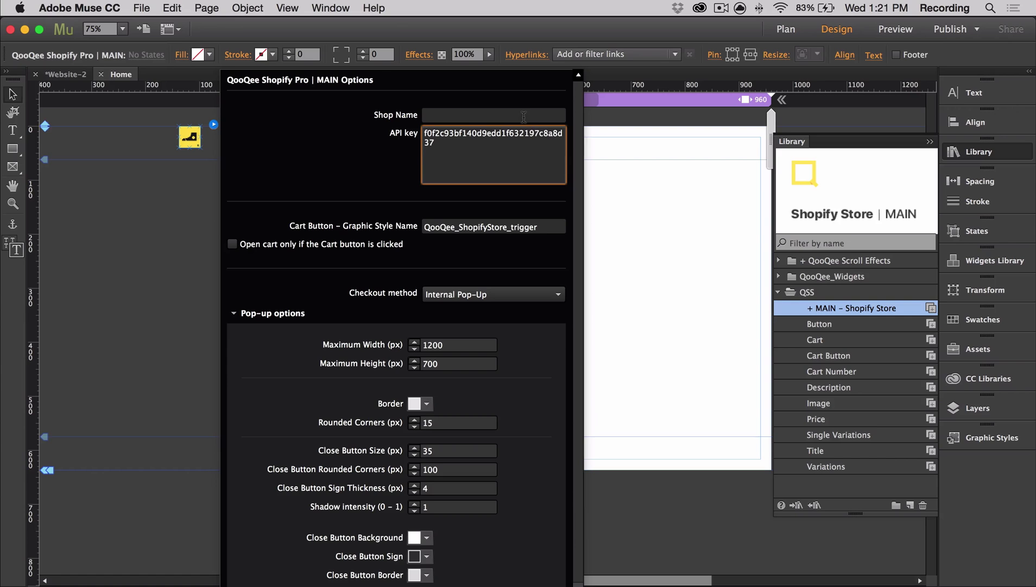
key("super+Tab")
key("super+Tab")
key("super+Tab")
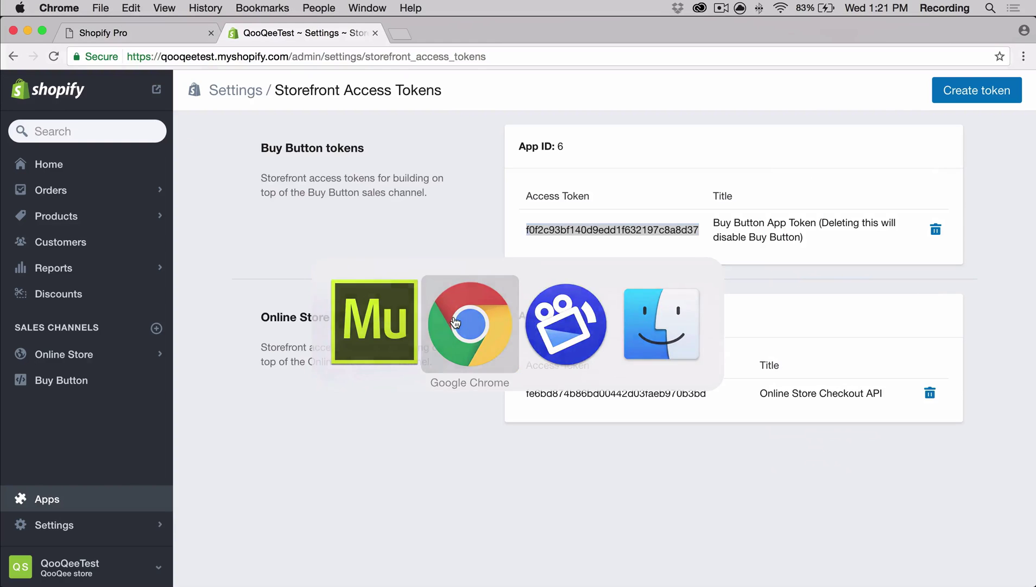
Step: Select 'qooqeetest' in the admin URL, copy it, and switch back to Muse
left_click(199, 58)
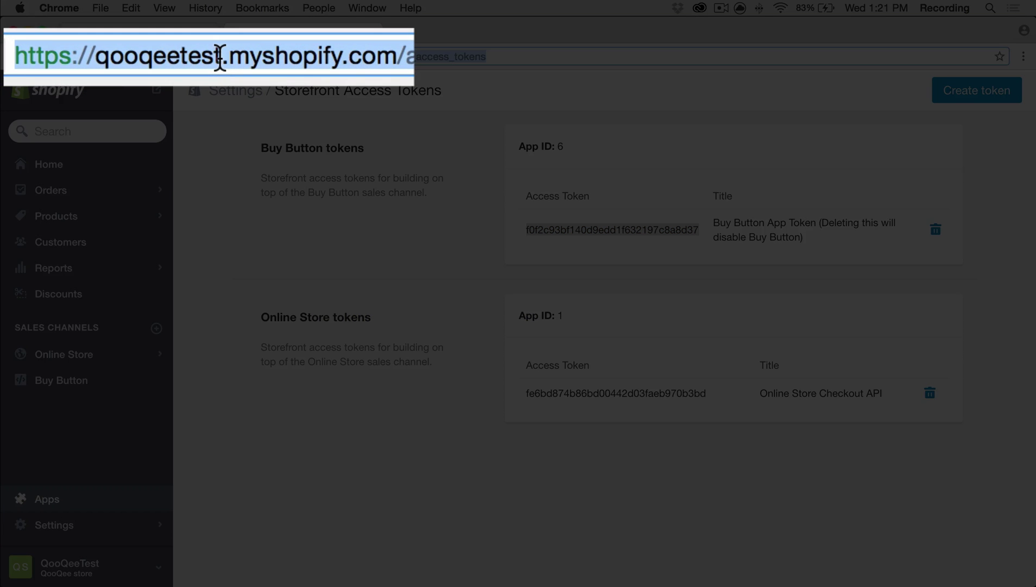
left_click(220, 56)
mouse_move(227, 56)
left_mouse_down()
mouse_move(99, 70)
mouse_move(223, 57)
left_mouse_up()
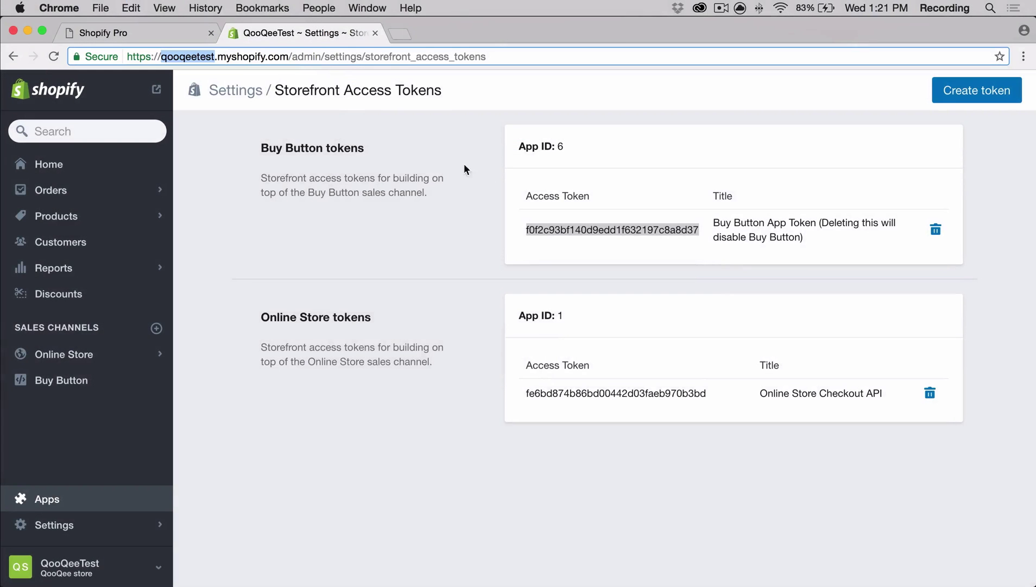
key("super+Tab")
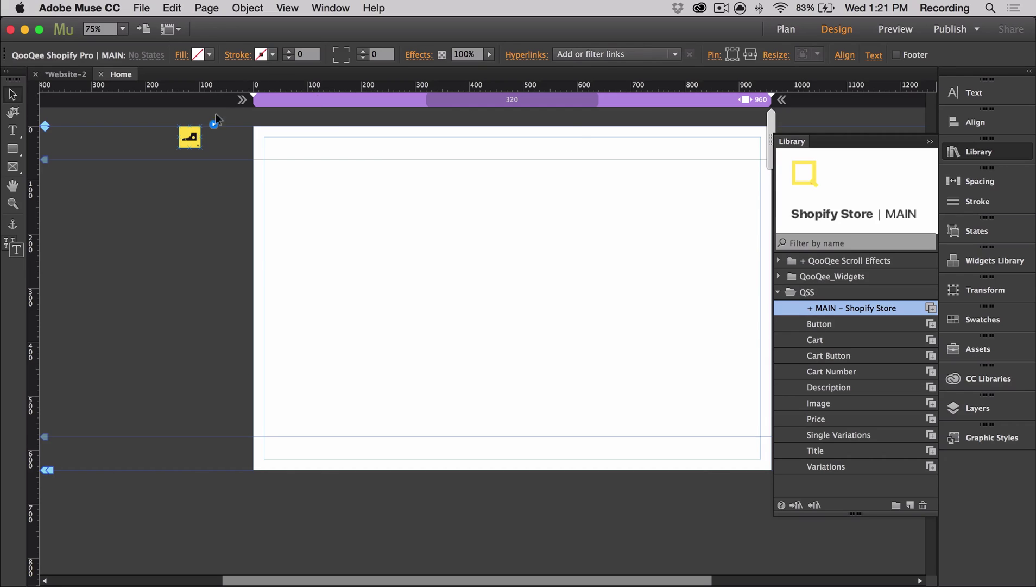
Step: Paste 'qooqeetest' into the store widget's Shop Name field
left_click(211, 128)
left_click(486, 116)
key("super+v")
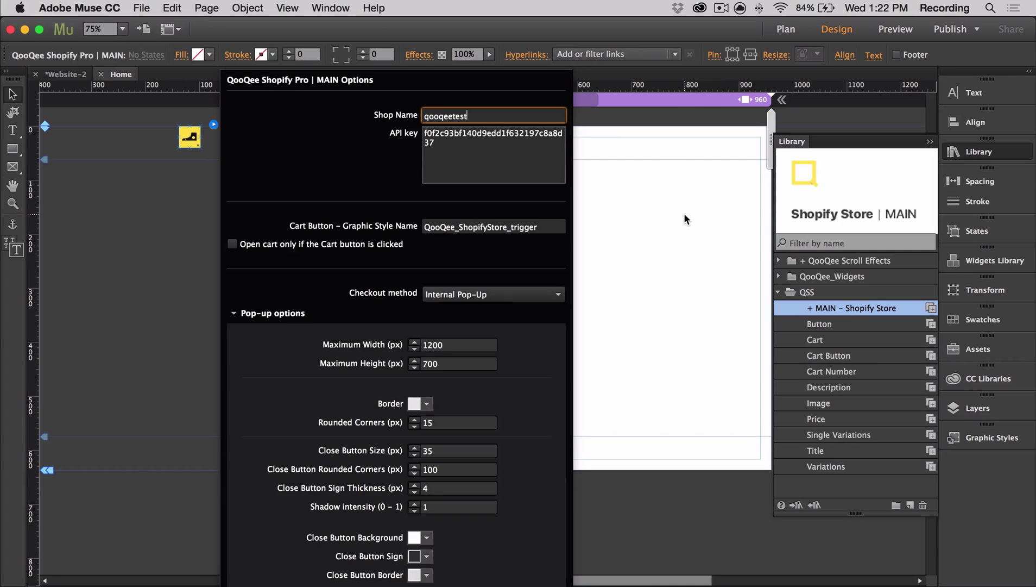
key("Escape")
Step: Place an Add to cart Button widget on the page's lower right, then switch to Chrome
left_click(858, 324)
left_click_drag(868, 331, 627, 374)
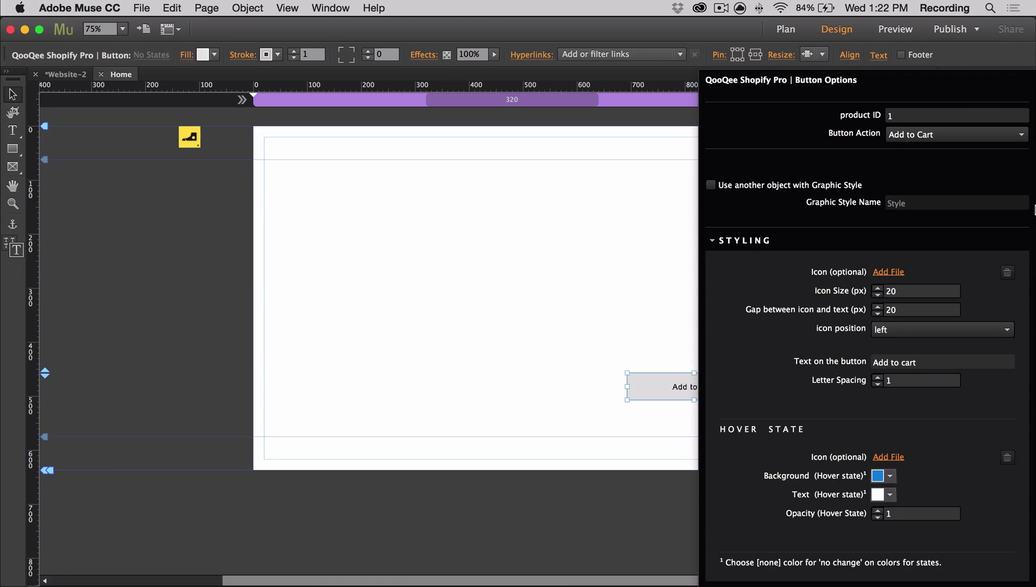
left_click(956, 115)
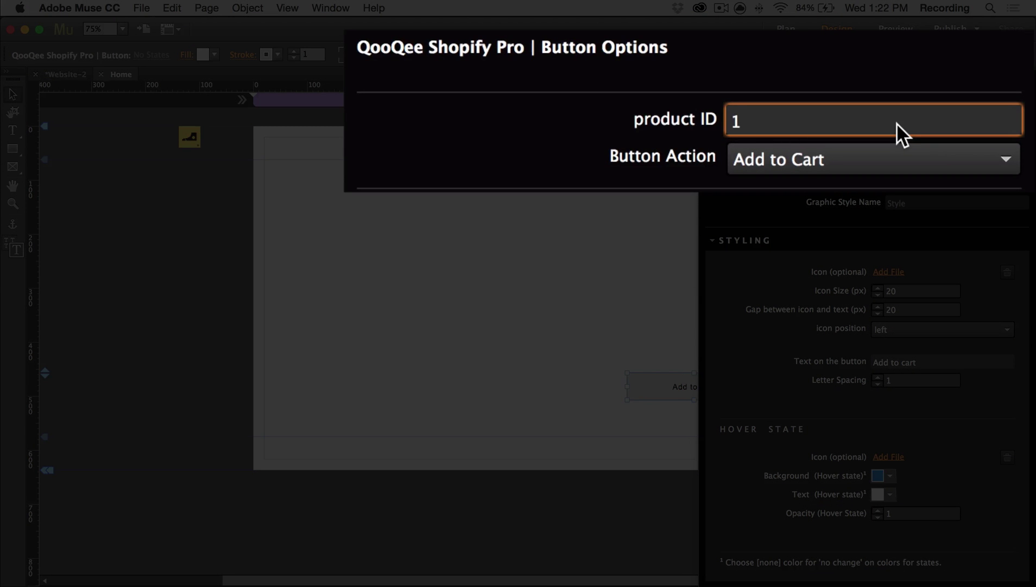
key("super+Tab")
key("super+Tab")
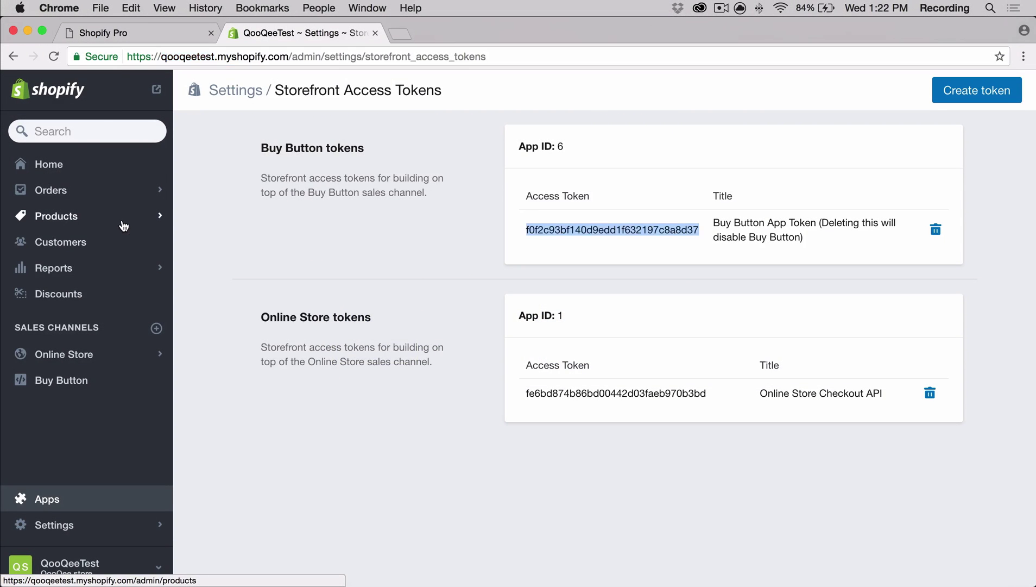
left_click(56, 216)
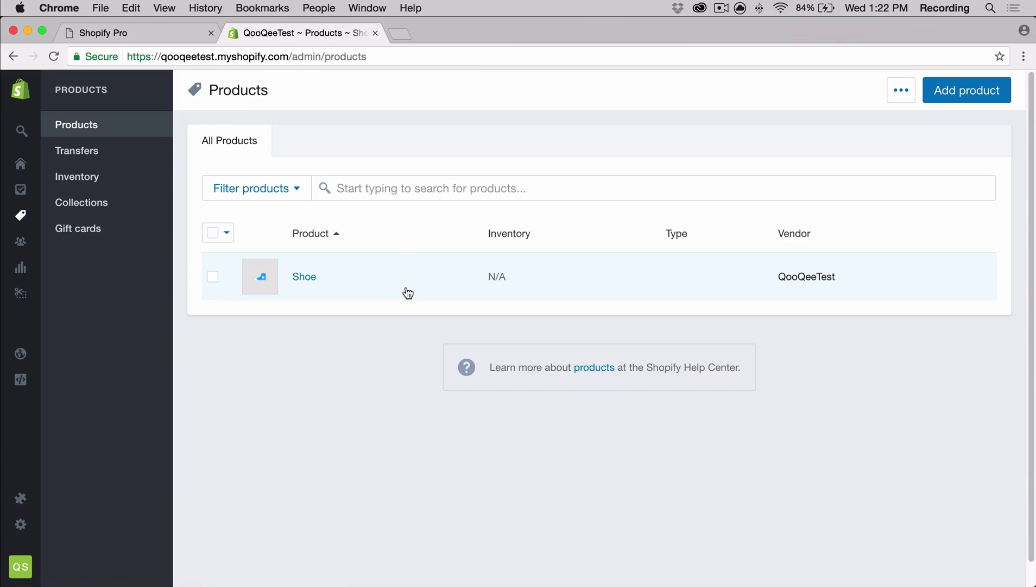
left_click(394, 290)
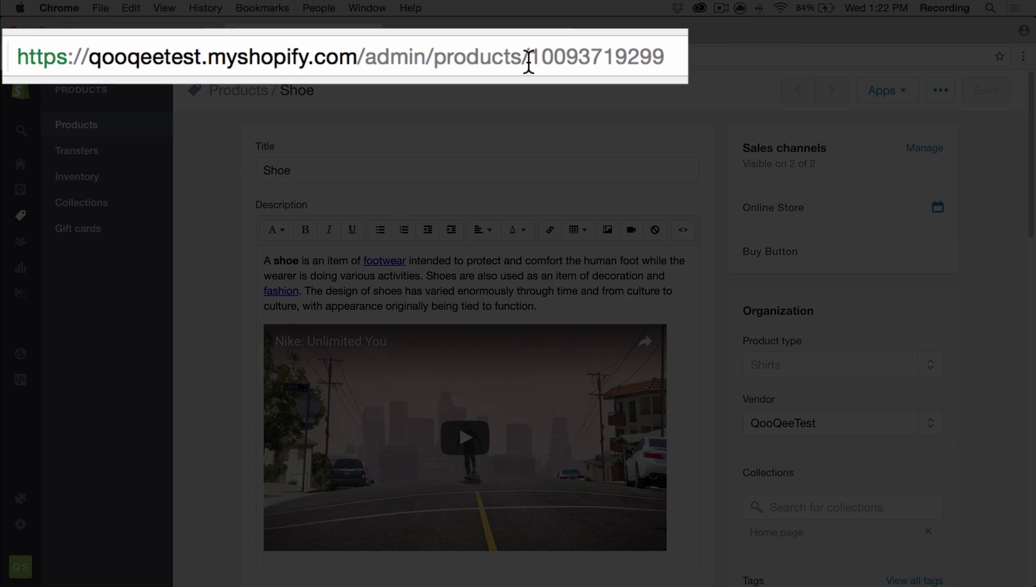
left_click_drag(530, 57, 666, 57)
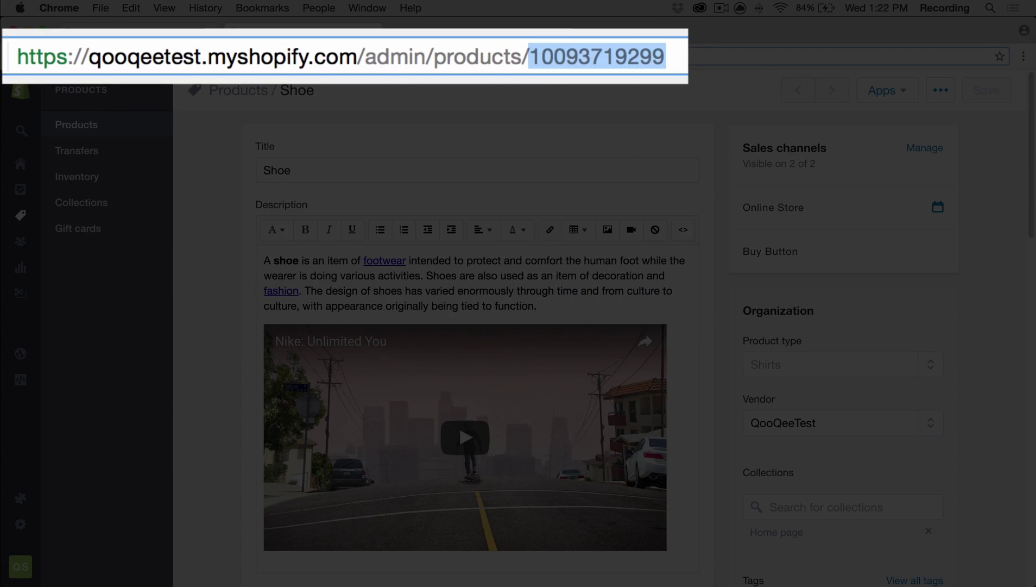
key("super+Tab")
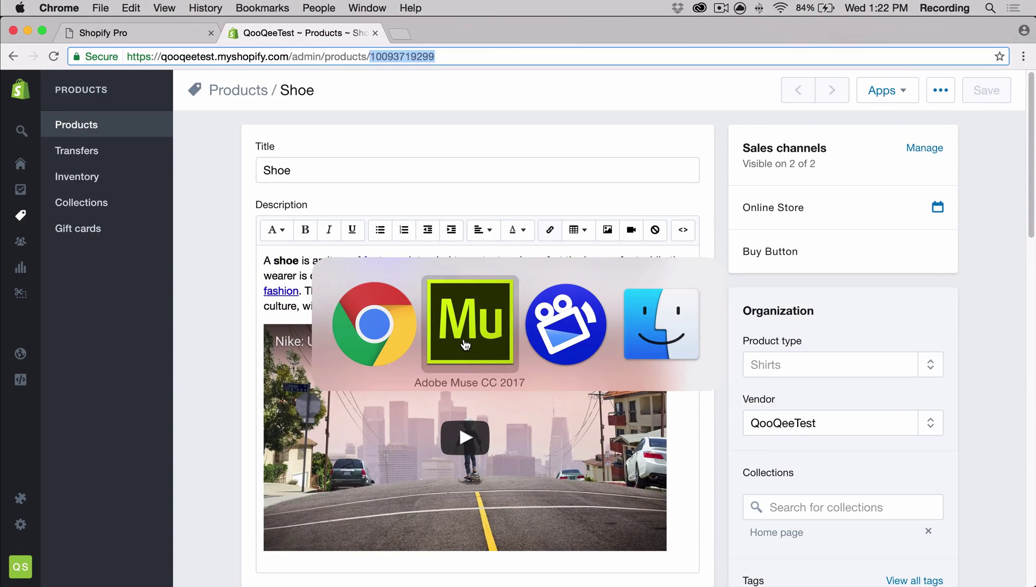
left_click(465, 343)
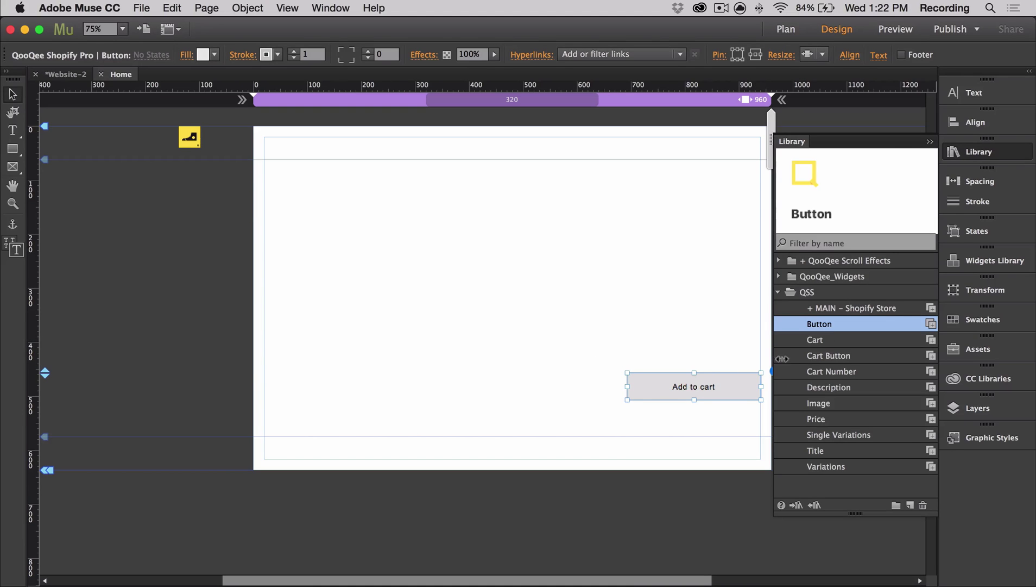
left_click(1012, 152)
left_click(773, 371)
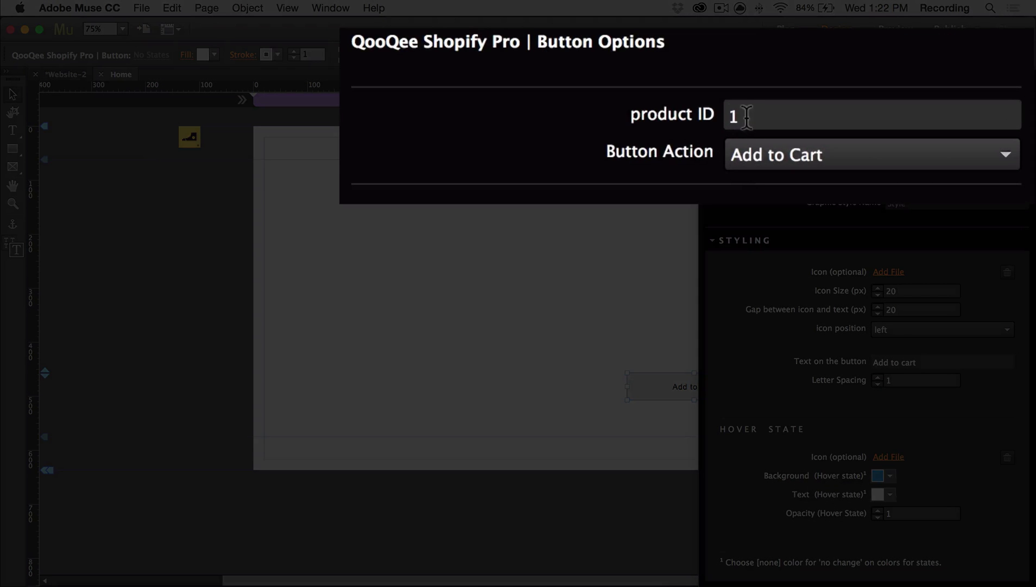
left_click(744, 115)
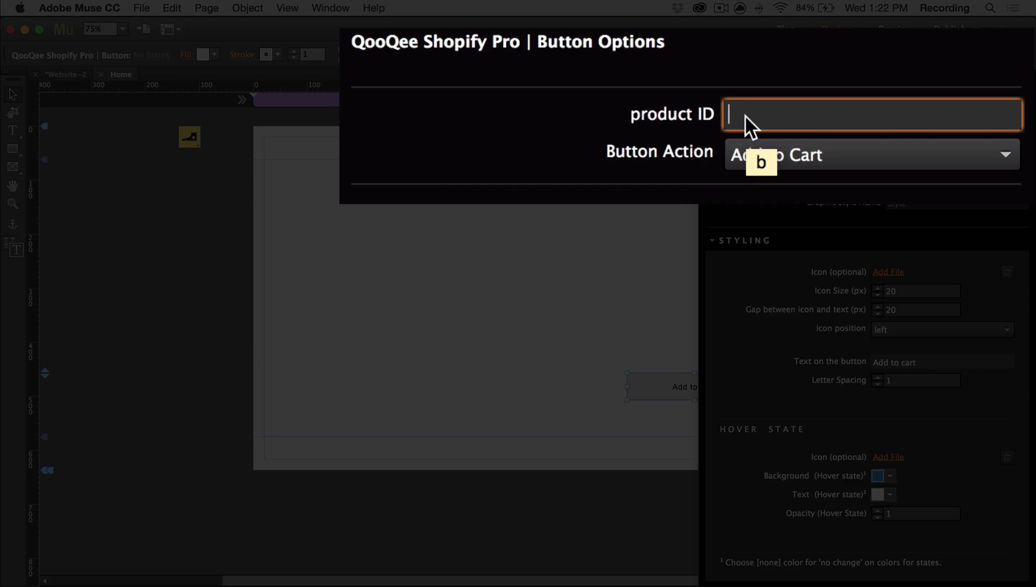
key("super+v")
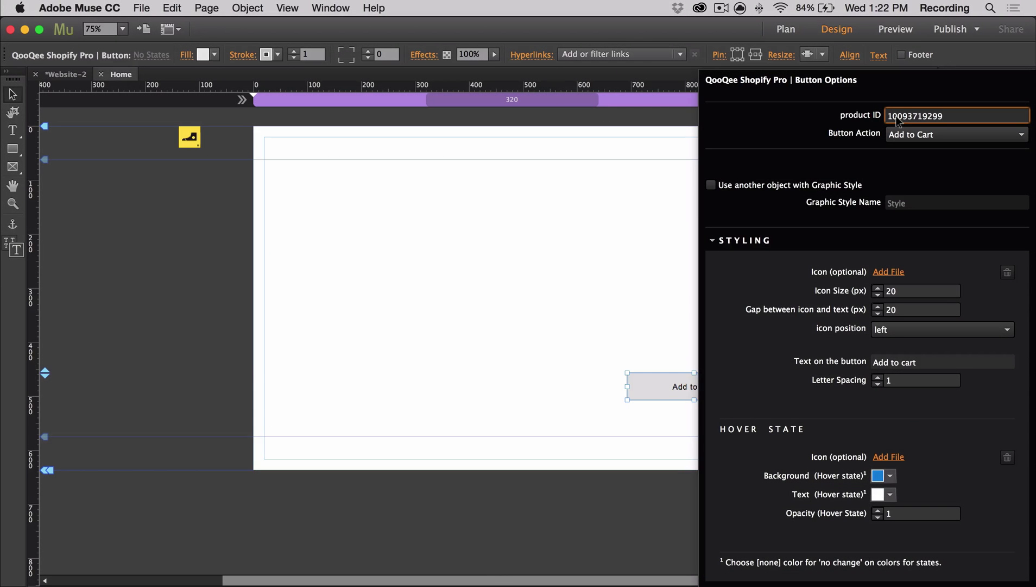
Step: Place a Cart widget from the Library on the pasteboard left of the page
left_click(606, 336)
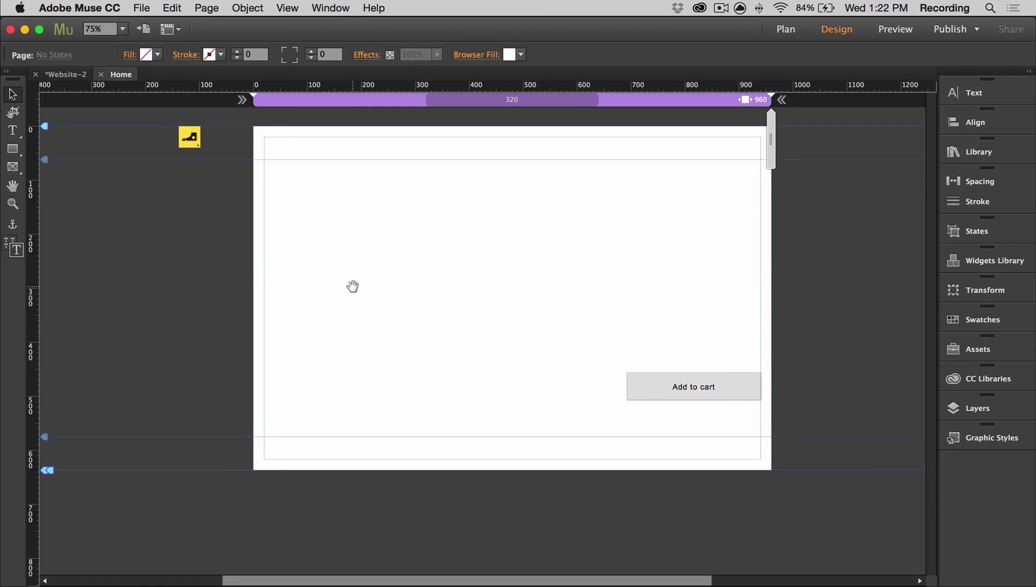
left_click_drag(352, 286, 685, 277)
left_click(980, 151)
left_click(838, 340)
left_click_drag(842, 339, 204, 185)
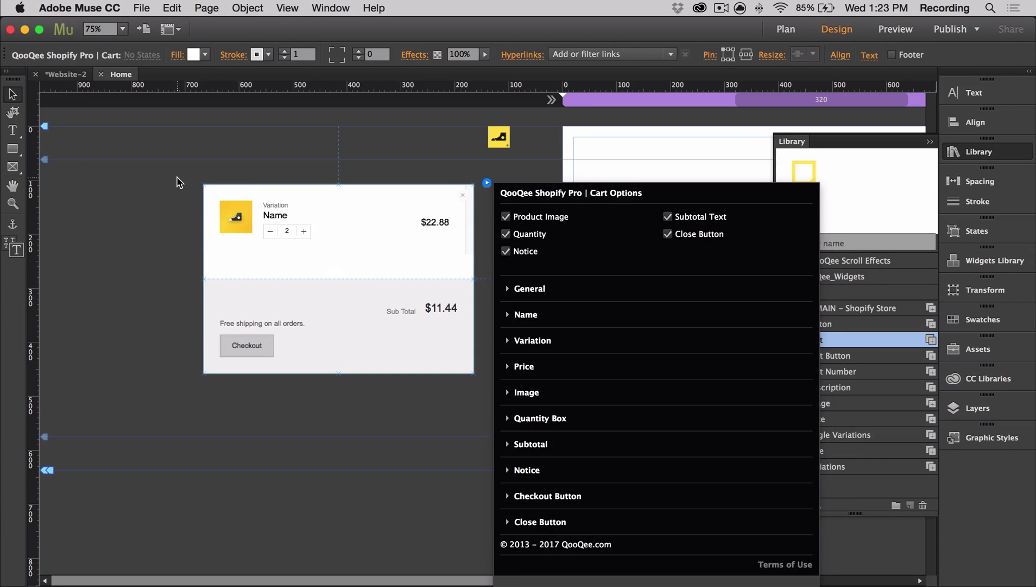
left_click(161, 239)
Step: Set the Cart widget's font to Myriad Pro and open its Cart Options
left_click(289, 257)
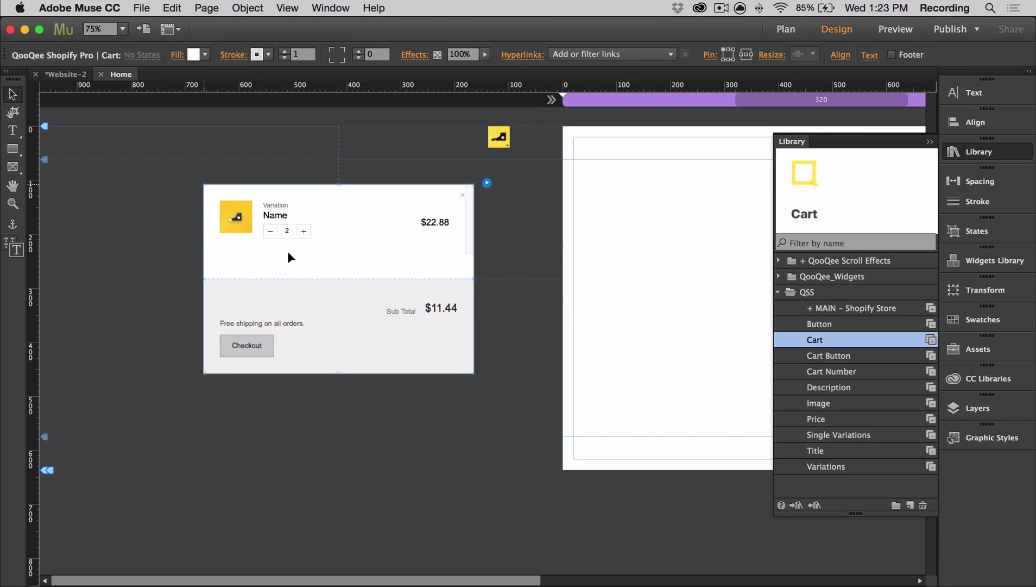
left_click(978, 95)
left_click(906, 104)
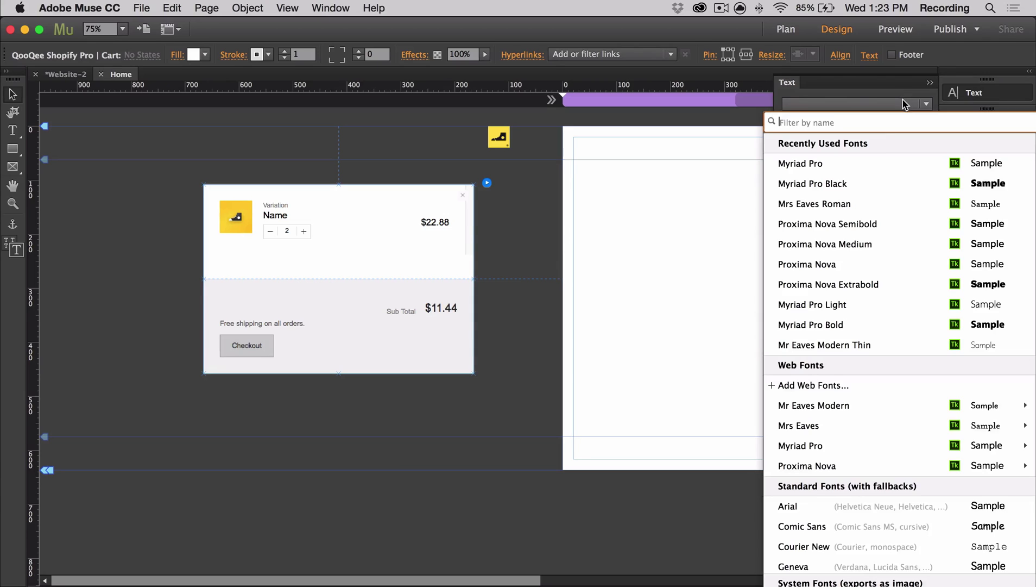
left_click(872, 164)
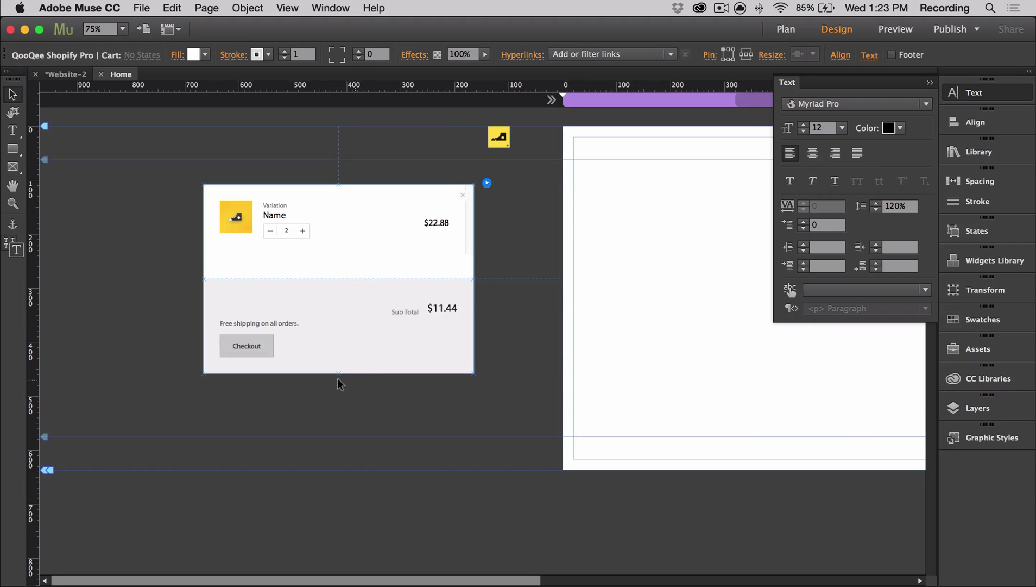
left_click(160, 288)
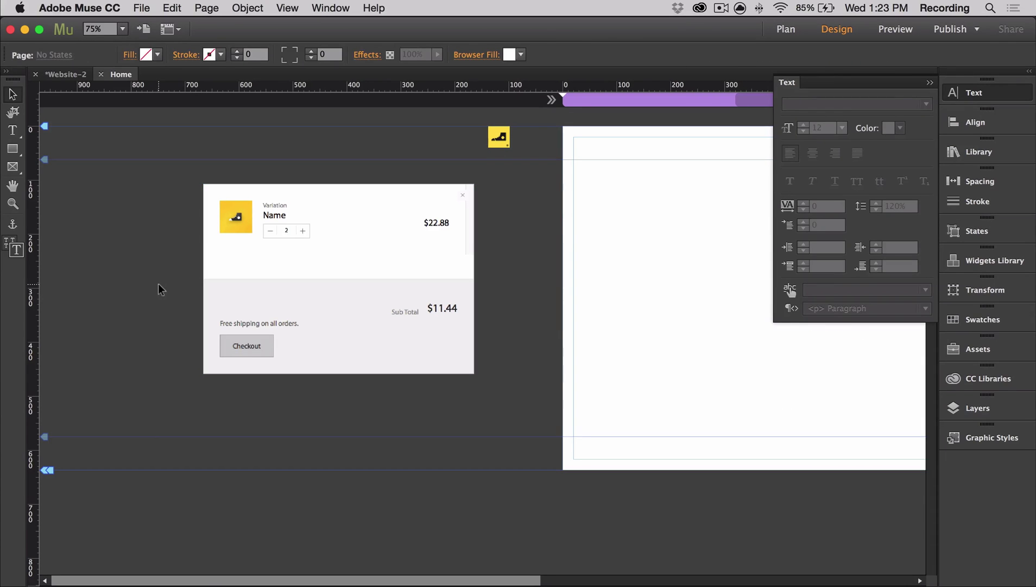
left_click(313, 287)
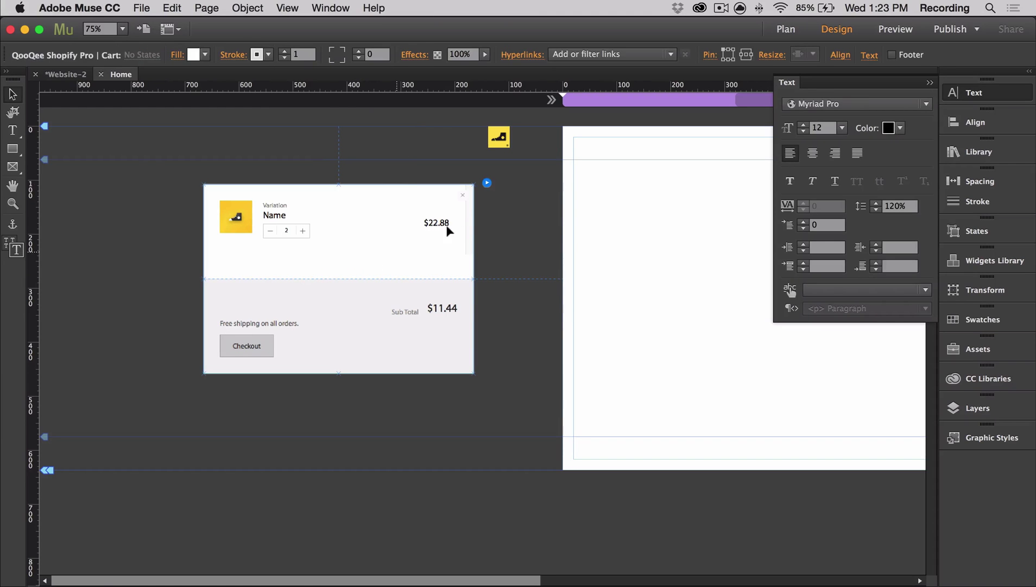
left_click(486, 183)
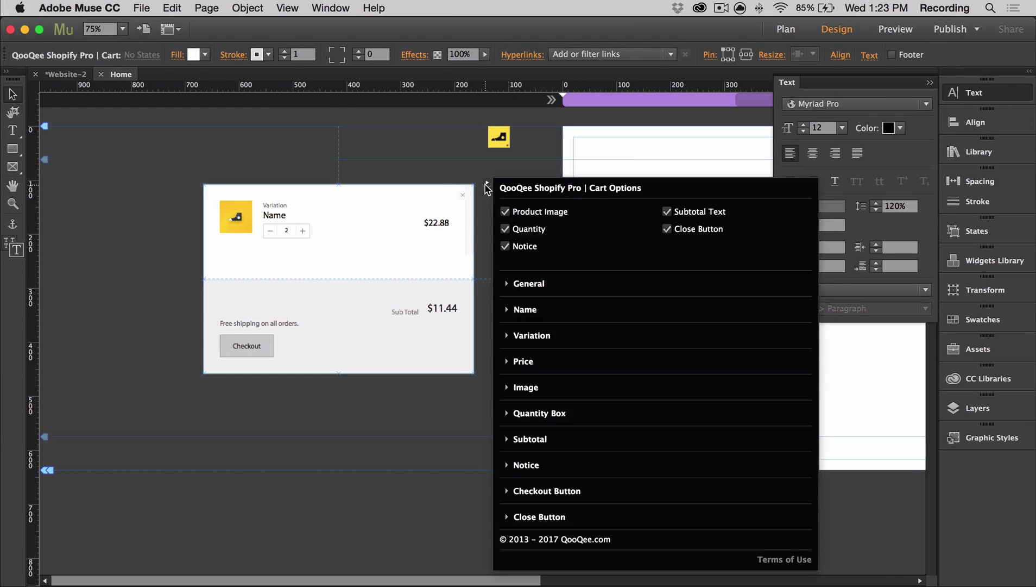
Step: Make the cart's product name text bold
left_click(536, 283)
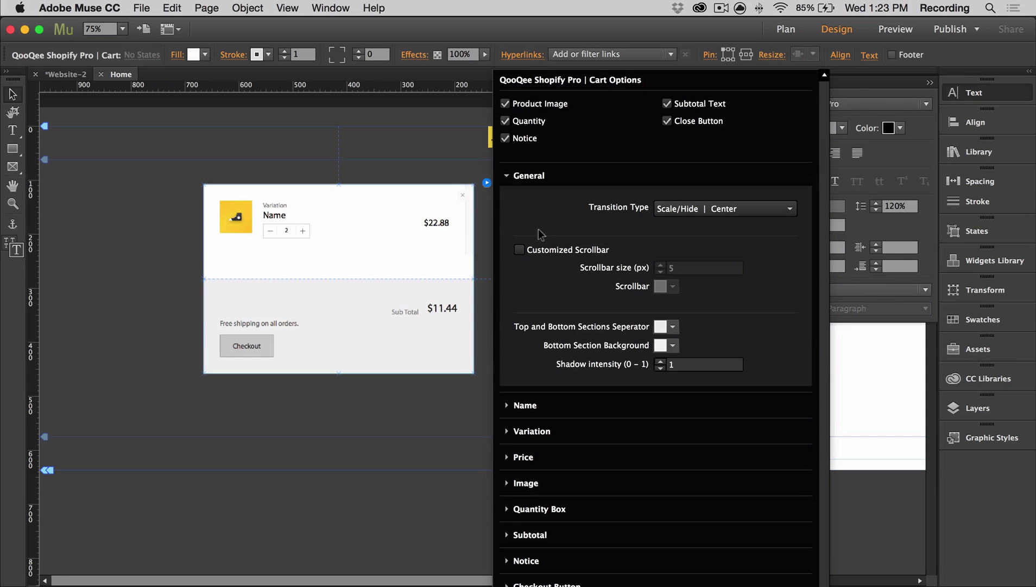
left_click(541, 174)
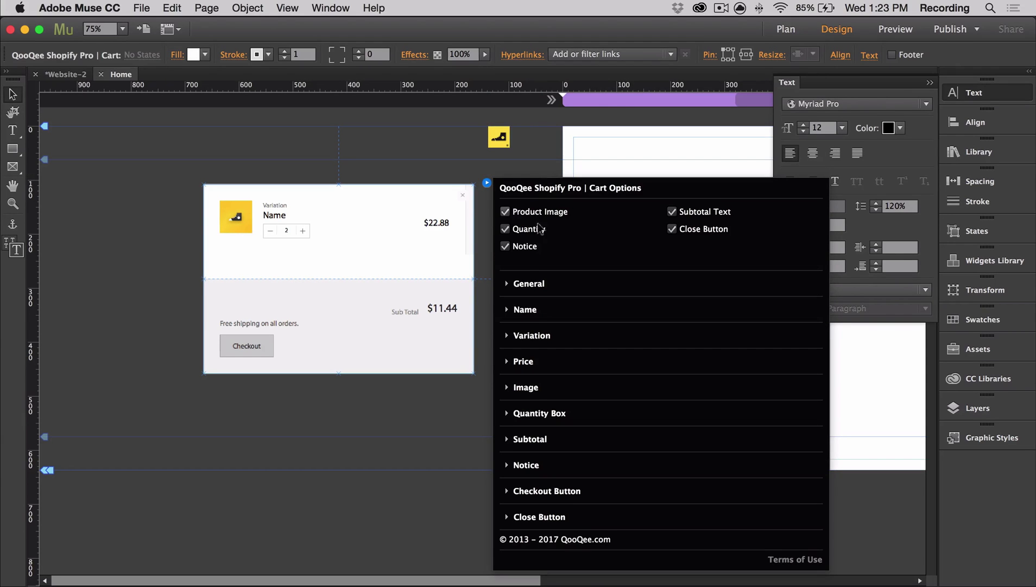
left_click(529, 309)
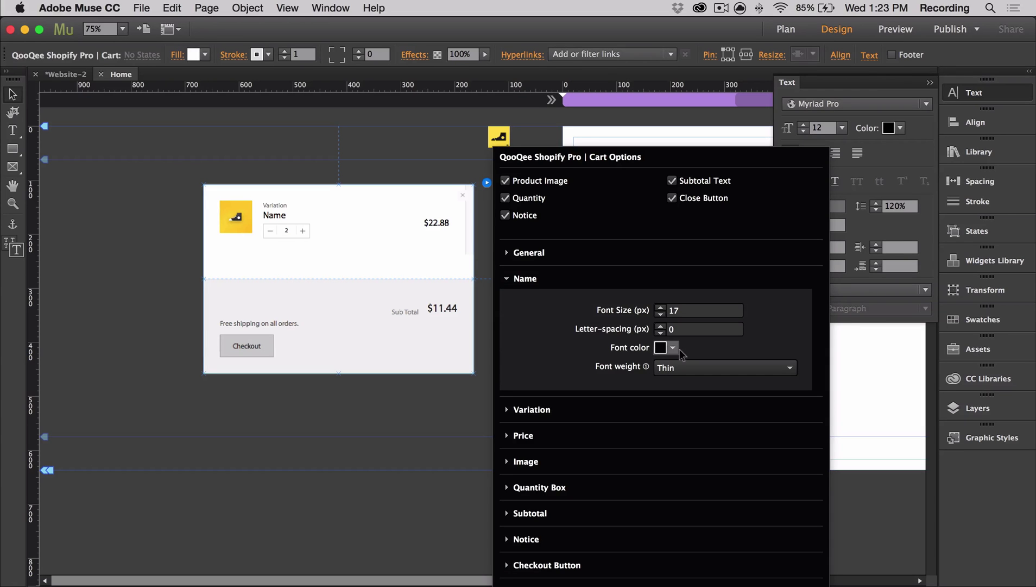
left_click(724, 367)
left_click(689, 413)
left_click(524, 278)
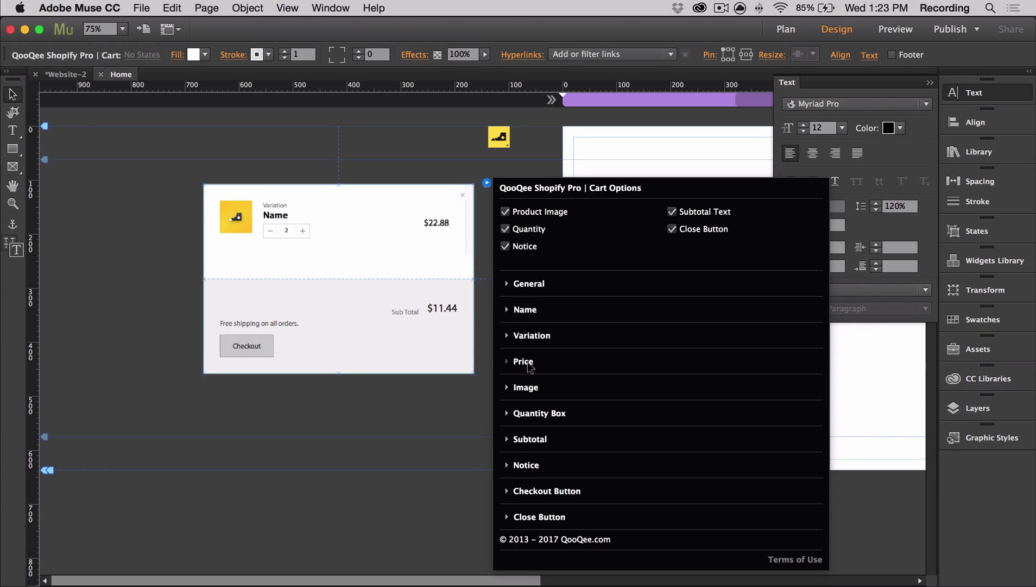
Step: Set the cart's price text to red at 30 px
left_click(523, 361)
left_click(662, 398)
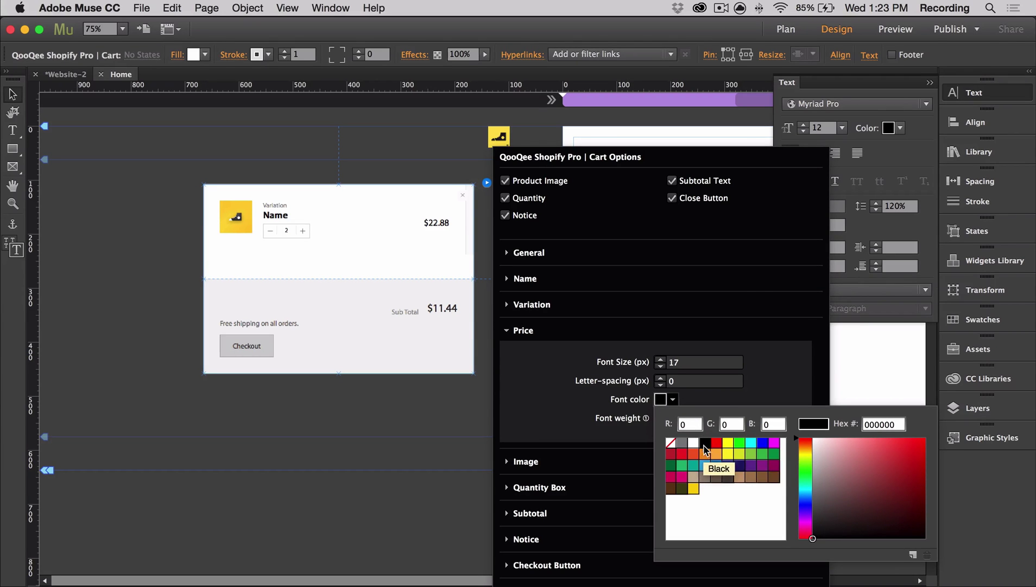
left_click(716, 444)
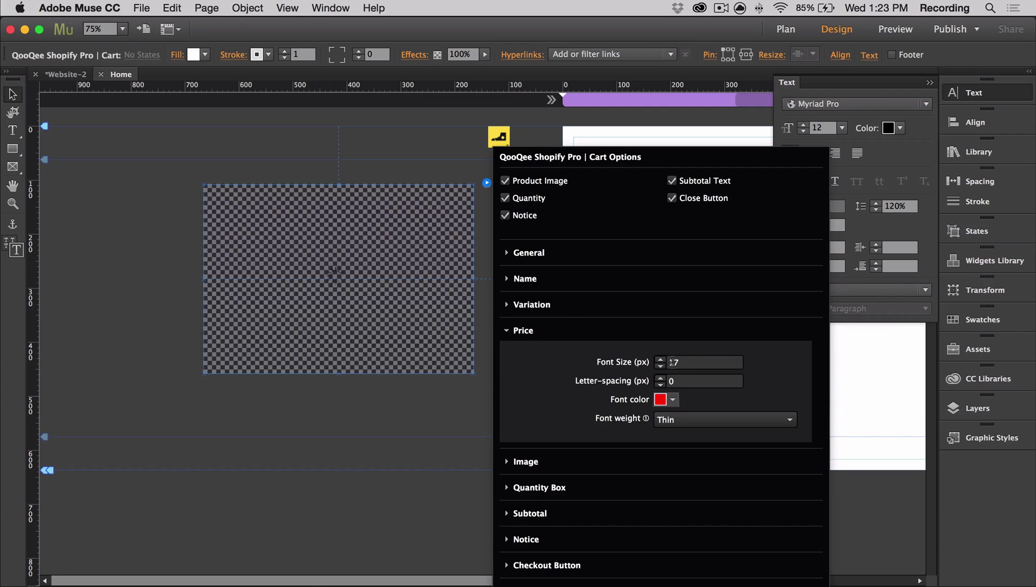
key("super+a")
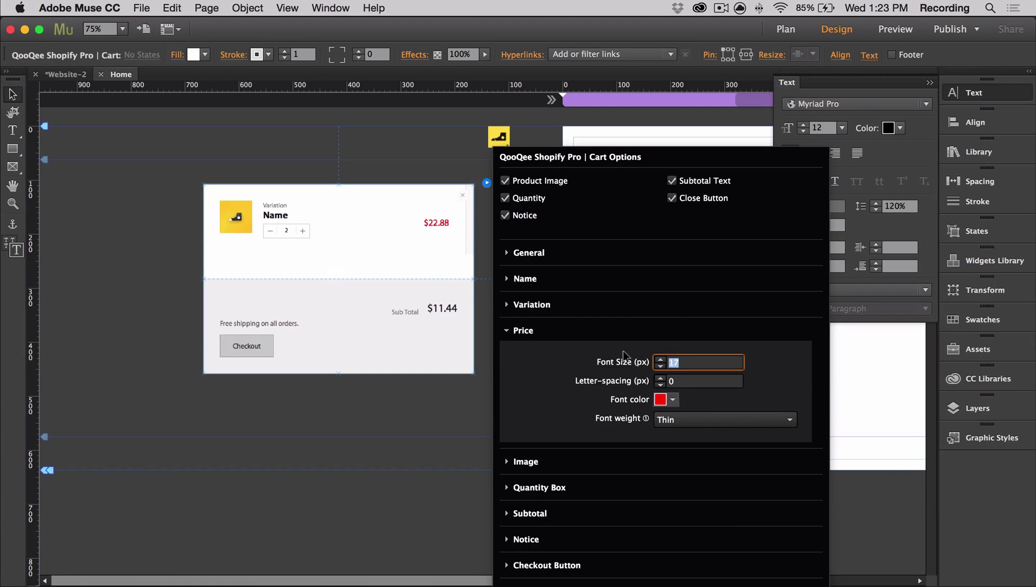
type("30")
key("Tab")
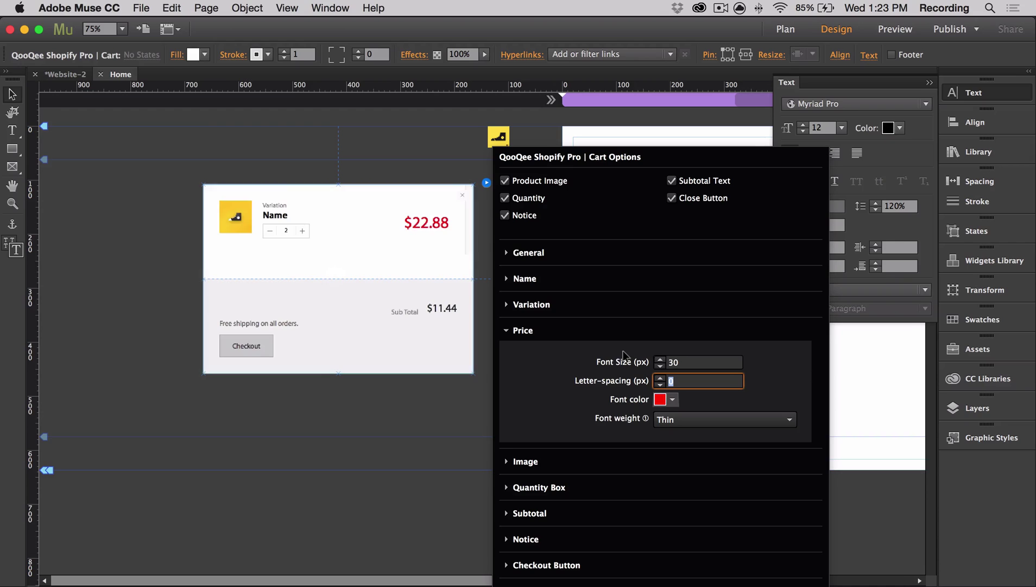
left_click(522, 330)
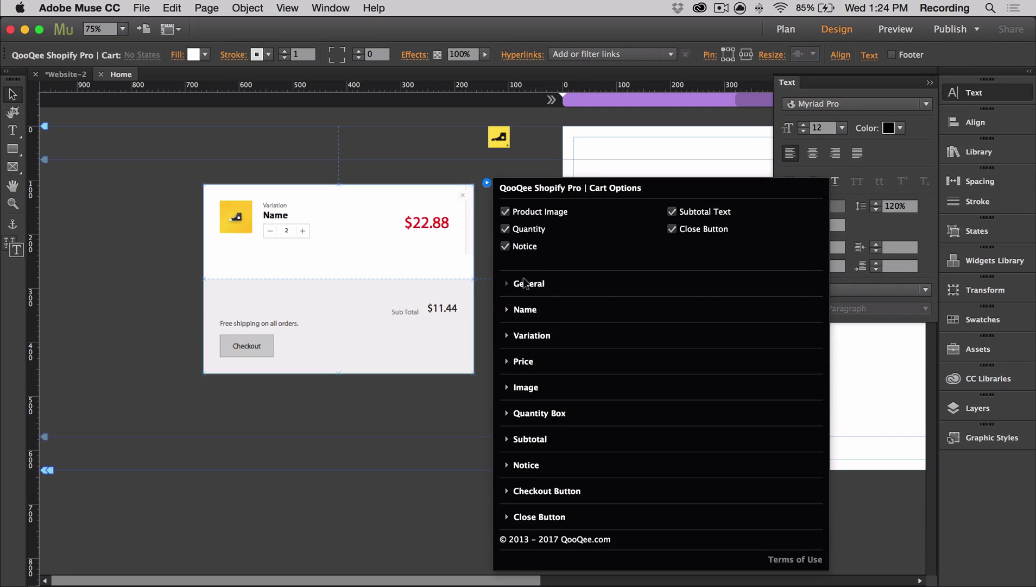
left_click(528, 283)
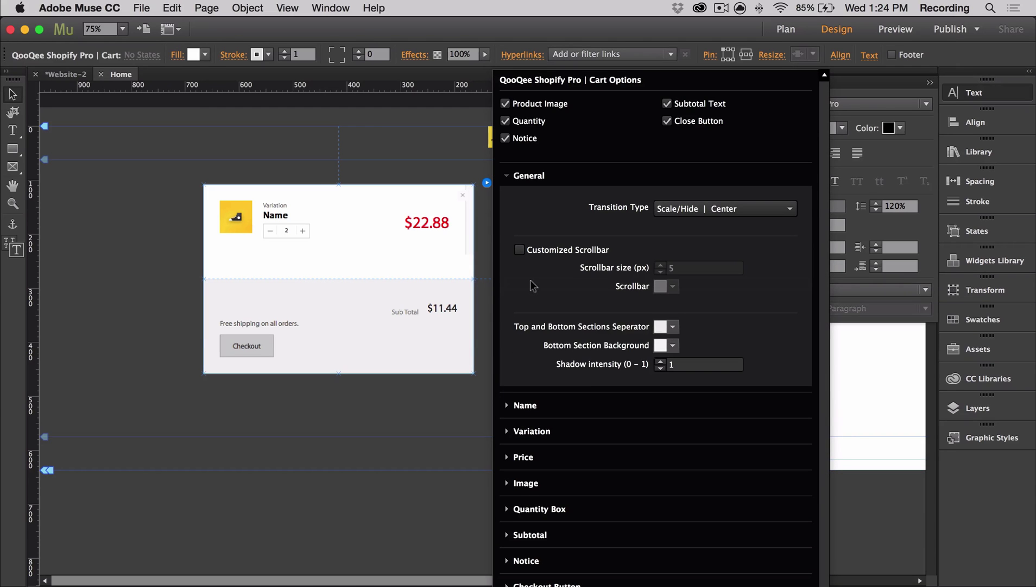
Step: Set the cart's transition type to Full-height | Right
left_click(667, 208)
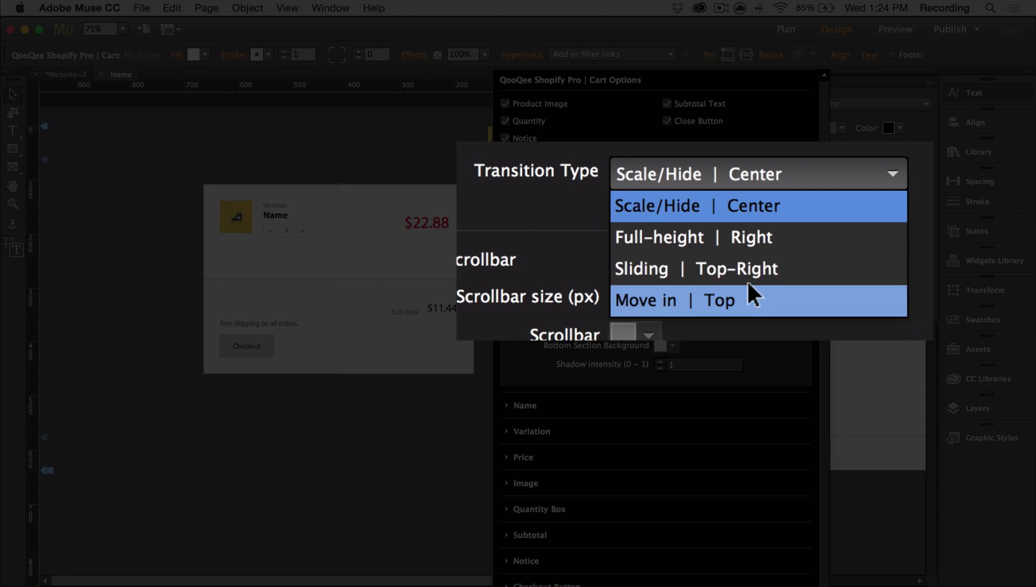
left_click(745, 242)
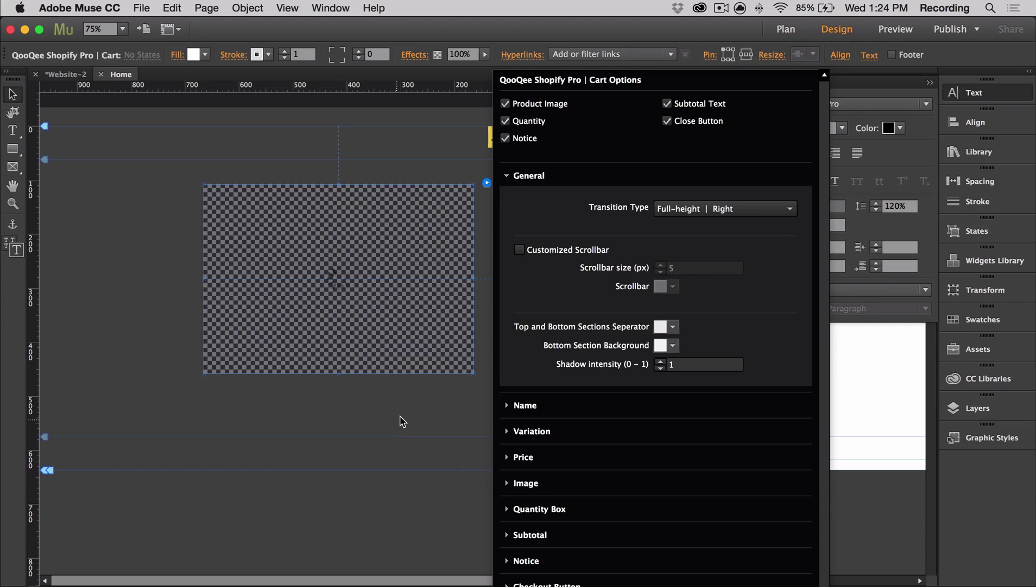
left_click(402, 420)
Step: Preview the page in the browser, test Add to cart, and return to Muse
key("super+shift+e")
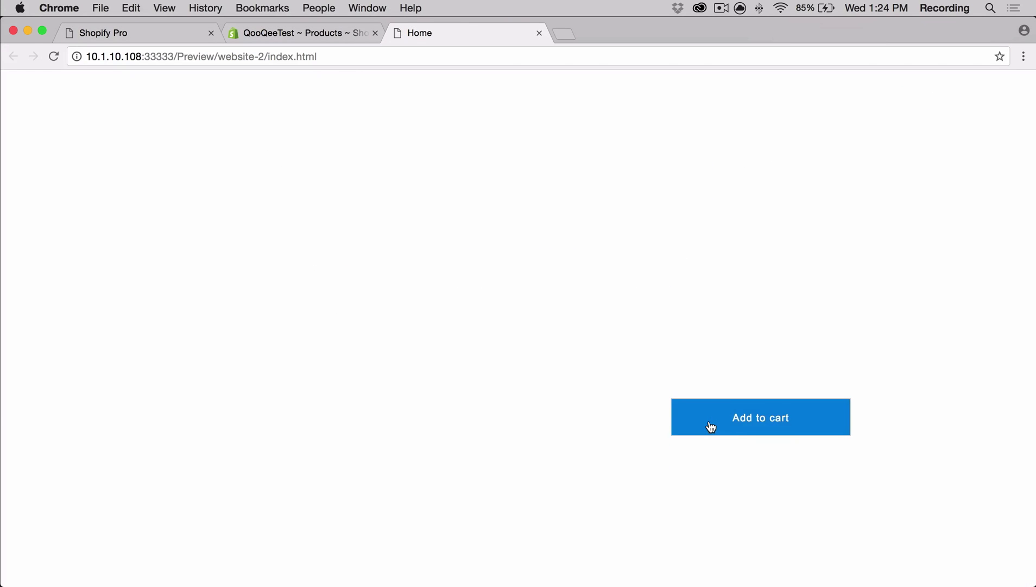
left_click(711, 426)
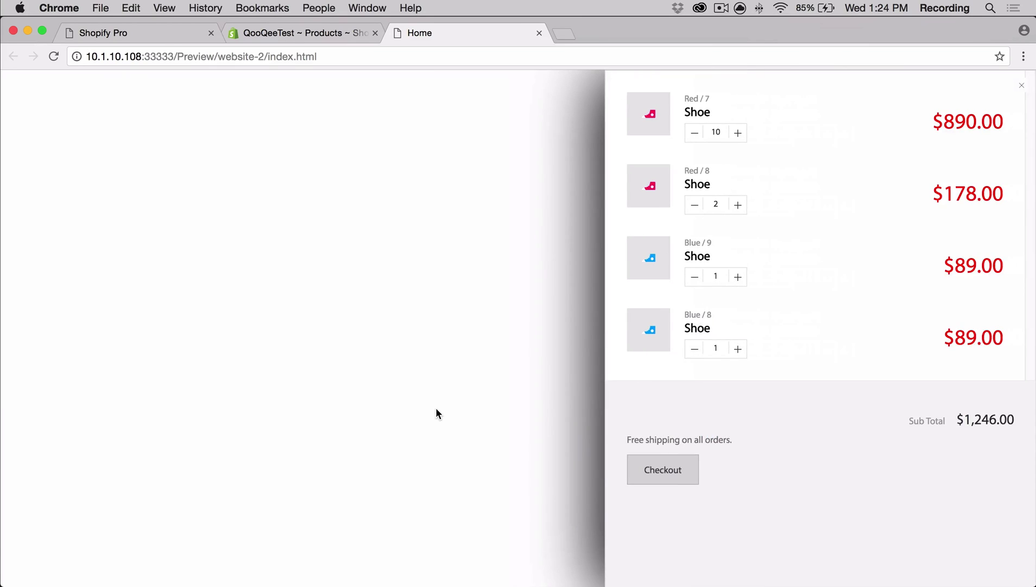
left_click(436, 408)
key("super+Tab")
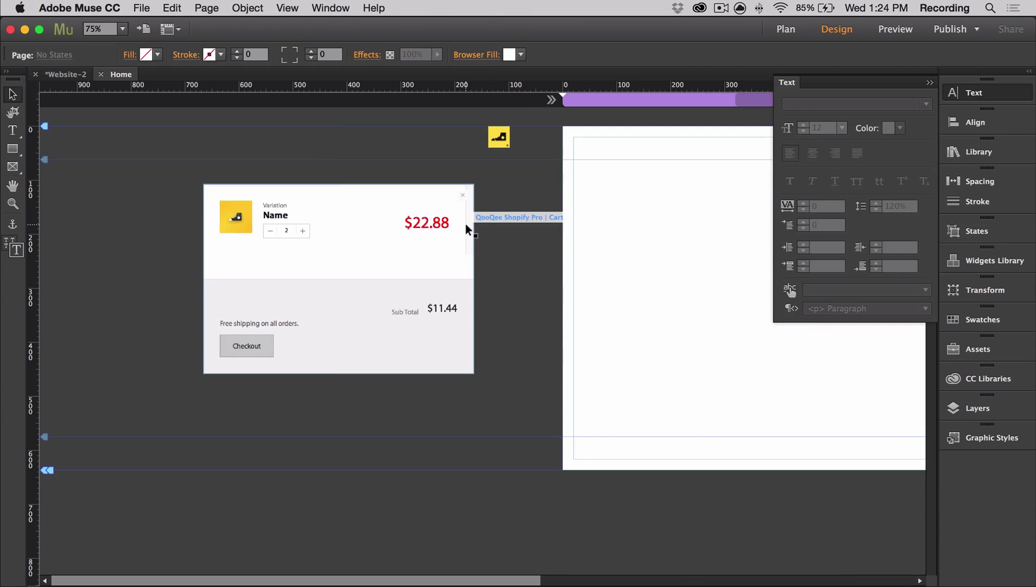
Step: Switch the cart widget to Scale/Hide | Center and test Add to cart in preview
left_click(465, 223)
left_click(487, 183)
left_click(528, 283)
left_click(664, 215)
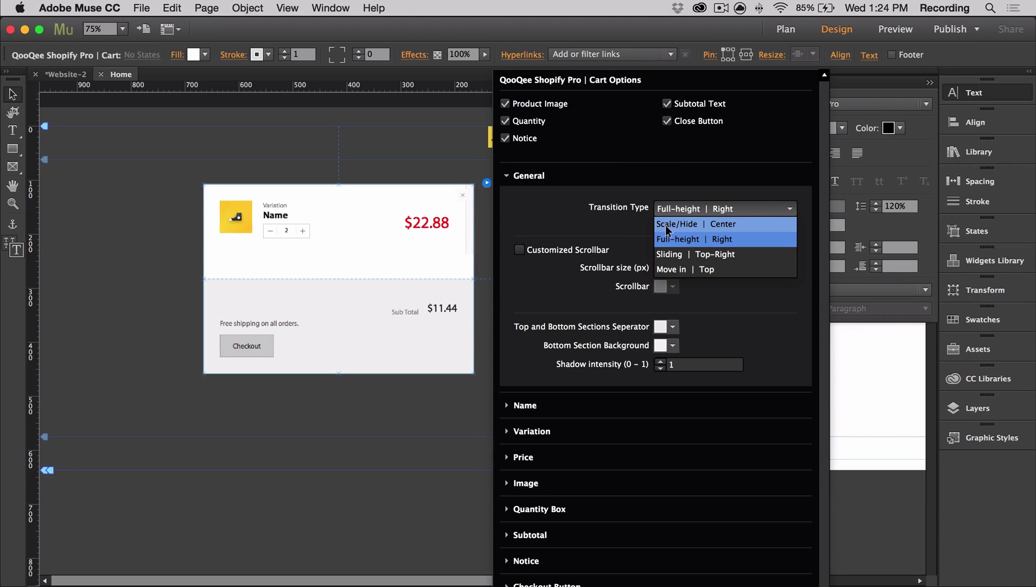
left_click(668, 226)
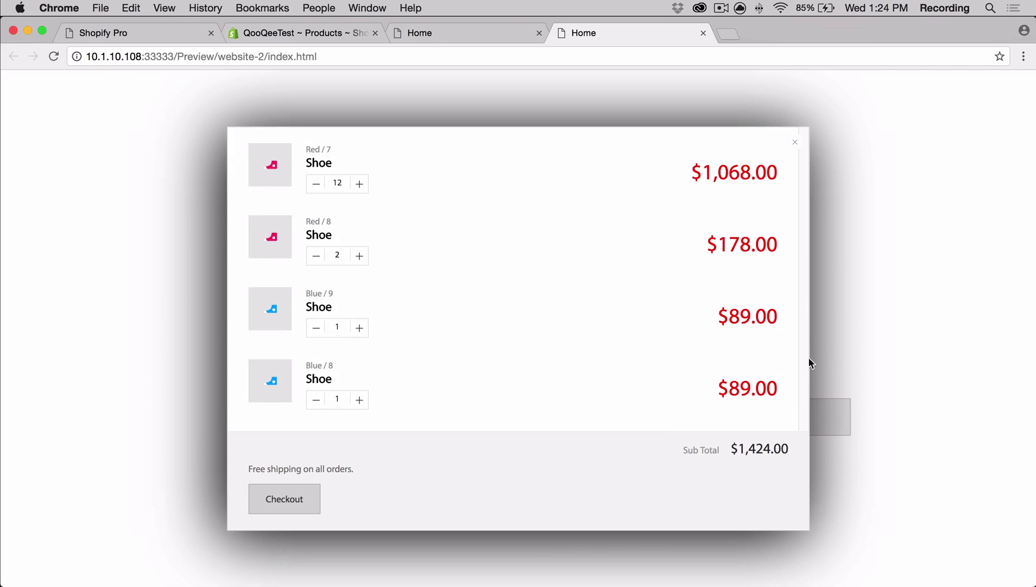
left_click(826, 363)
key("super+Tab")
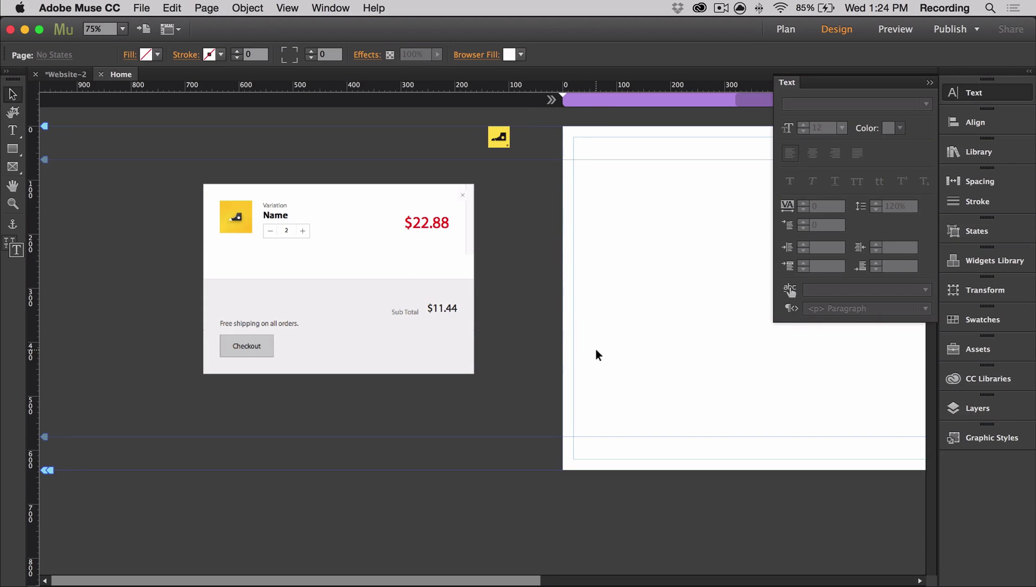
Step: Place QSS Cart Button and Cart Number widgets at the page's top-left, then zoom to 100%
left_click_drag(596, 354, 416, 350)
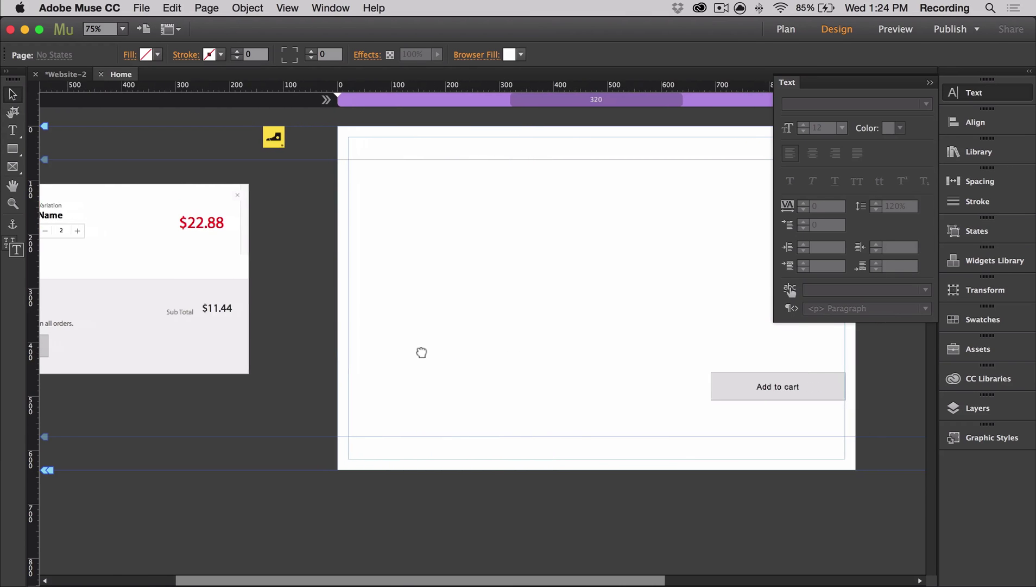
left_click(979, 151)
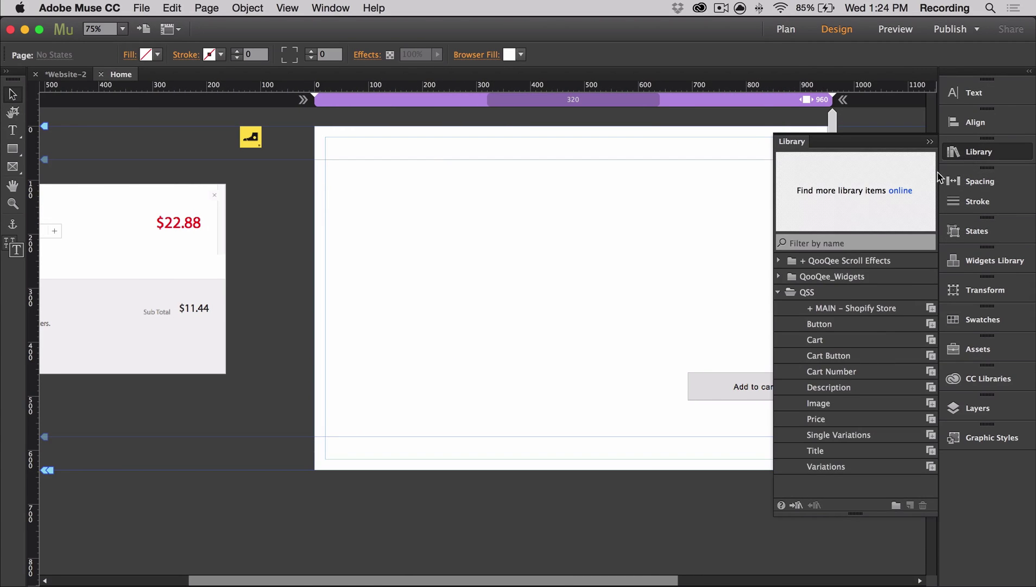
left_click(840, 357)
left_click_drag(840, 358, 342, 150)
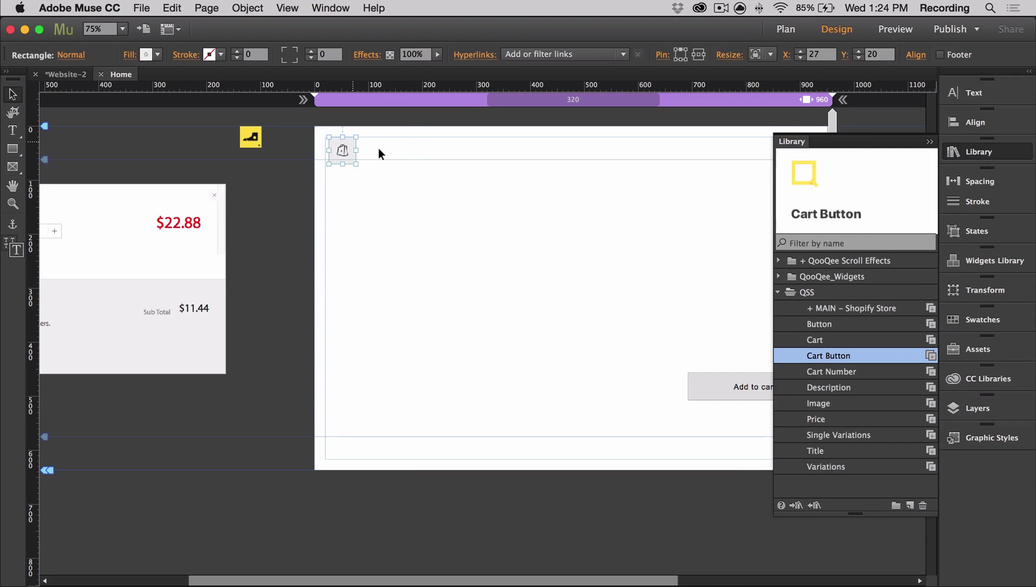
mouse_move(832, 370)
left_mouse_down()
mouse_move(360, 142)
mouse_move(369, 149)
left_mouse_up()
left_click(594, 262)
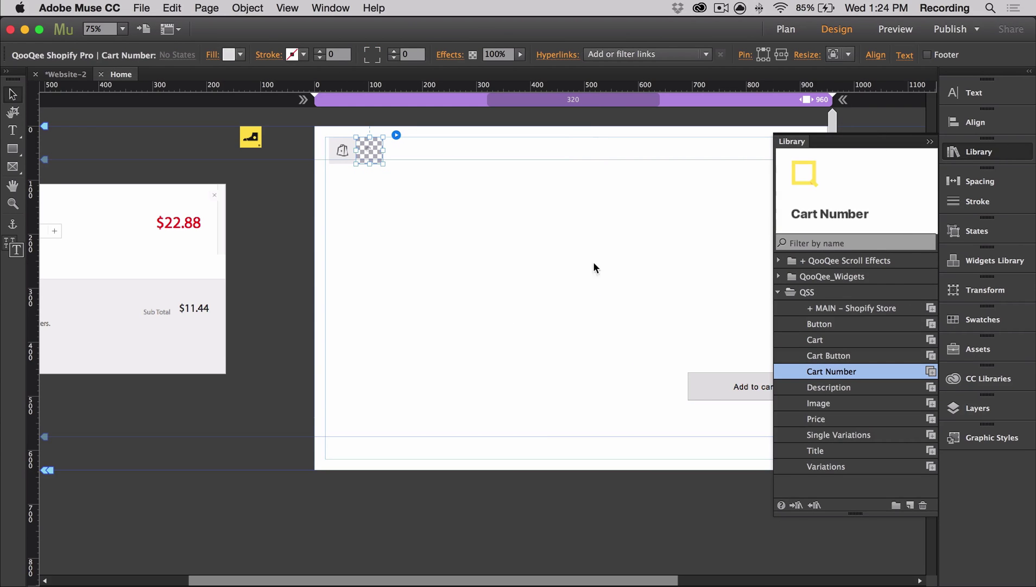
left_click(537, 266)
key("super+1")
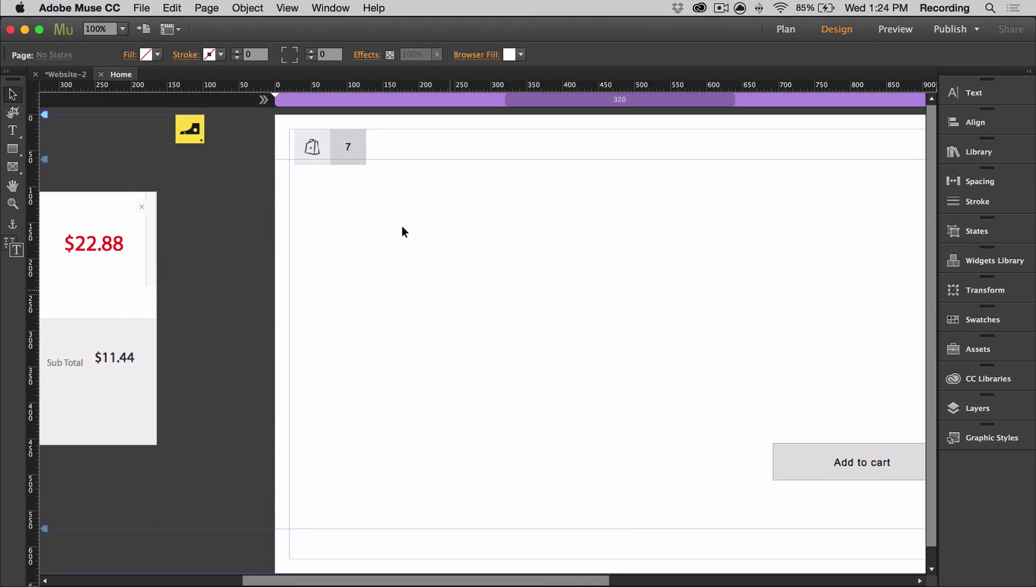
Step: Show Graphic Styles and test the QooQee_ShopifyStore_trigger style on a temporary rectangle
left_click(313, 151)
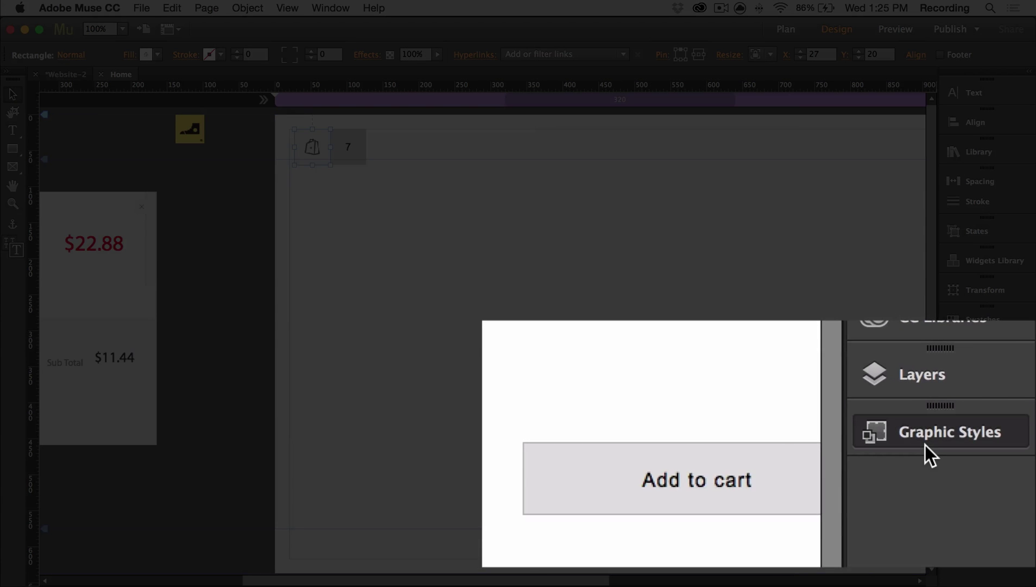
left_click(924, 445)
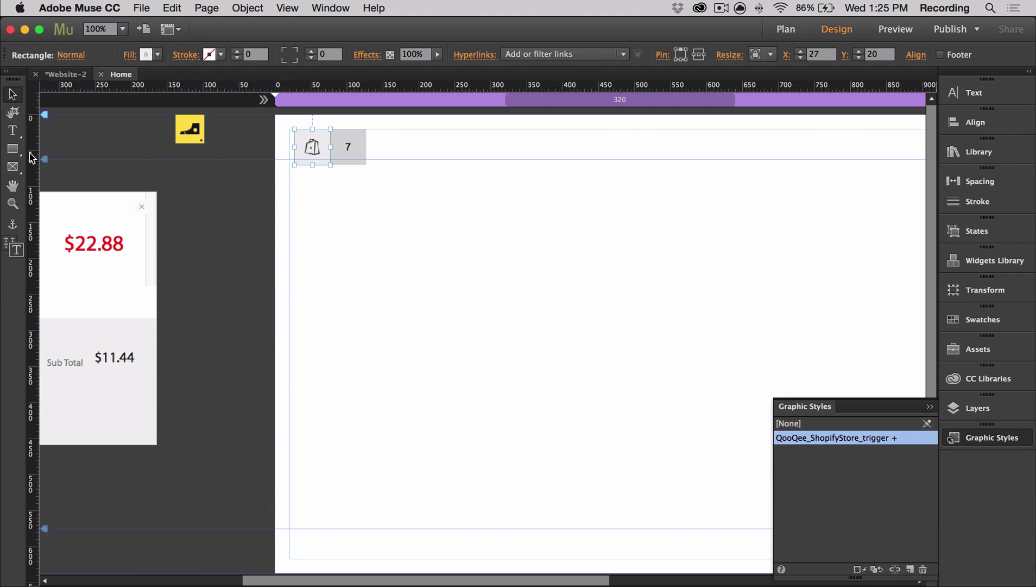
left_click(13, 151)
left_click_drag(370, 243, 506, 344)
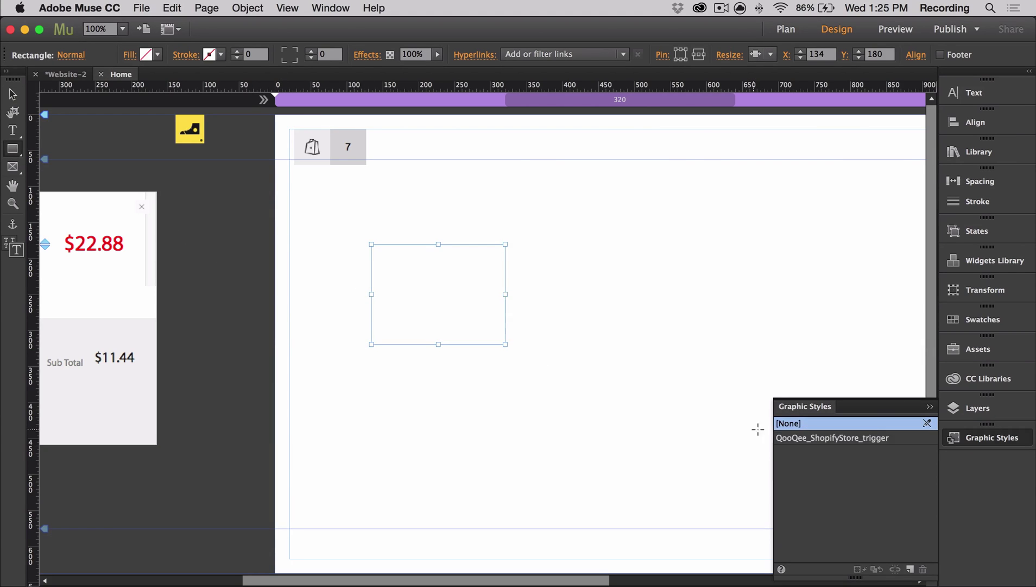
left_click(812, 441)
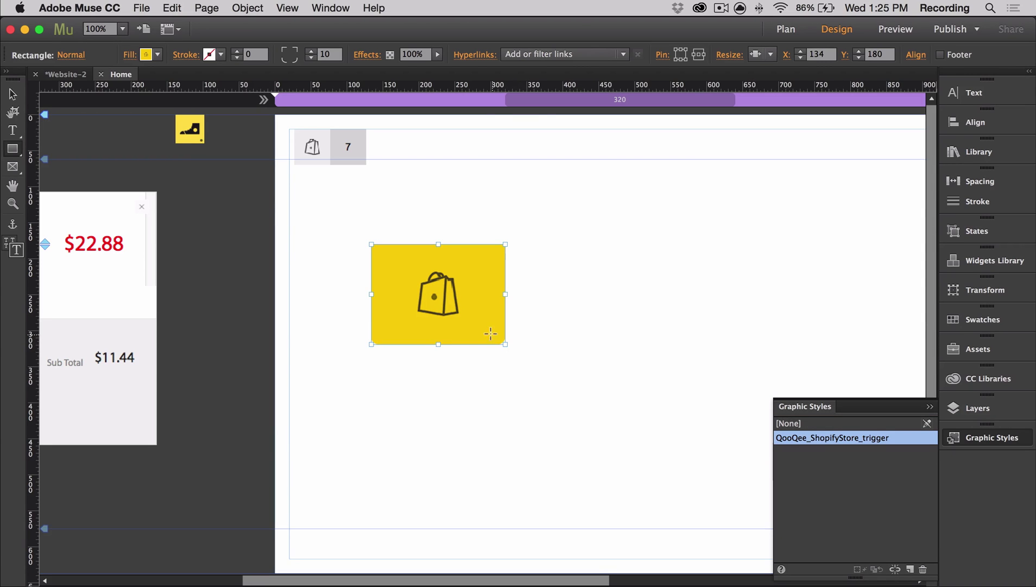
key("v")
key("Delete")
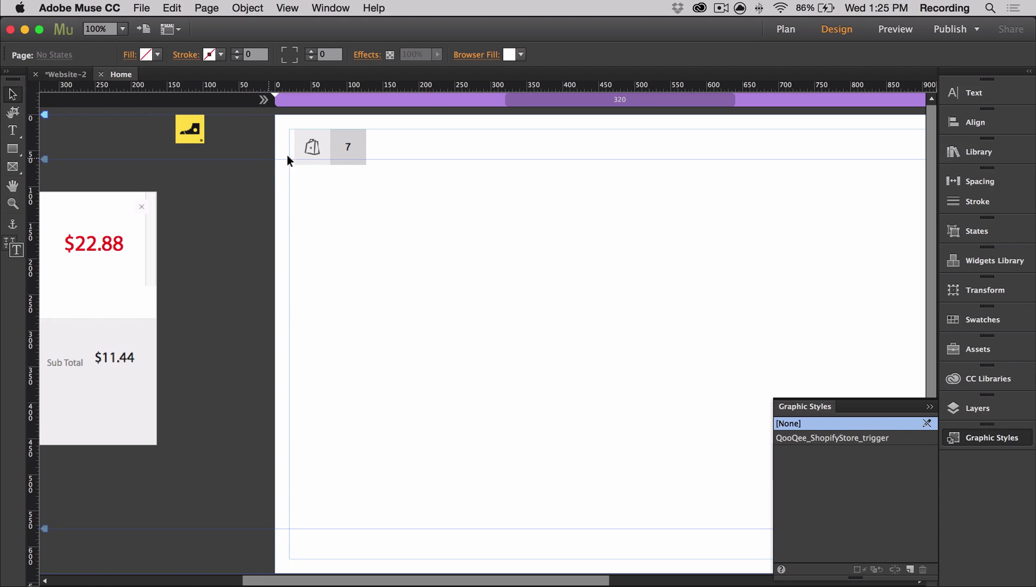
left_click(312, 150)
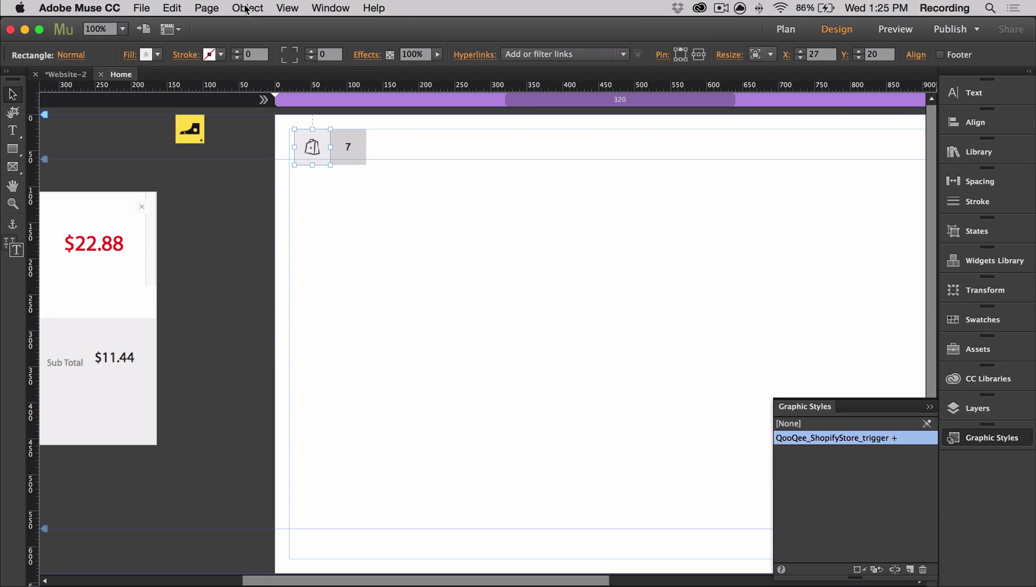
Step: Give the cart button a yellow fill and corner radius 300, and nudge the cart number right
left_click(157, 54)
left_click(339, 119)
left_click(323, 54)
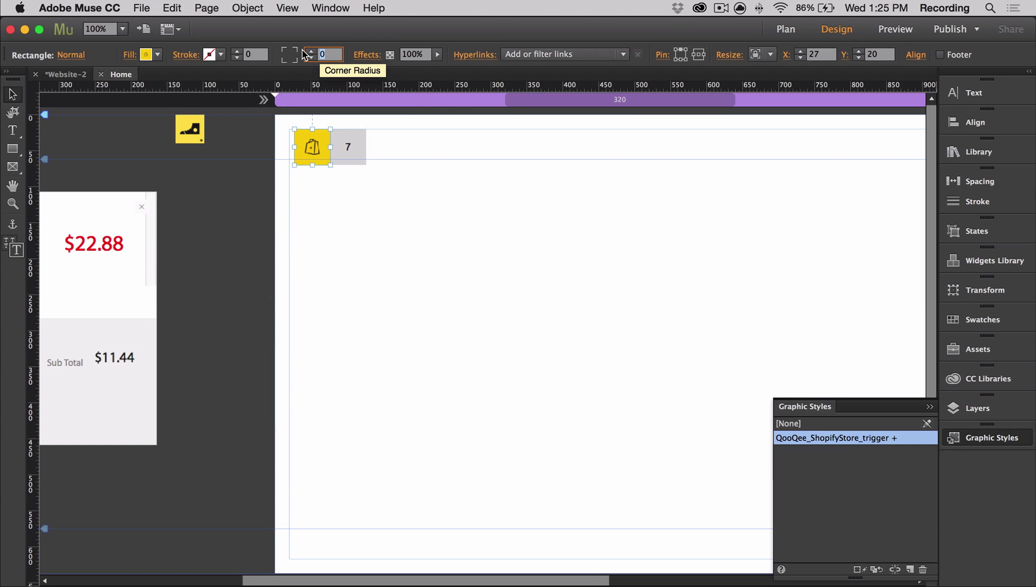
type("300")
key("Tab")
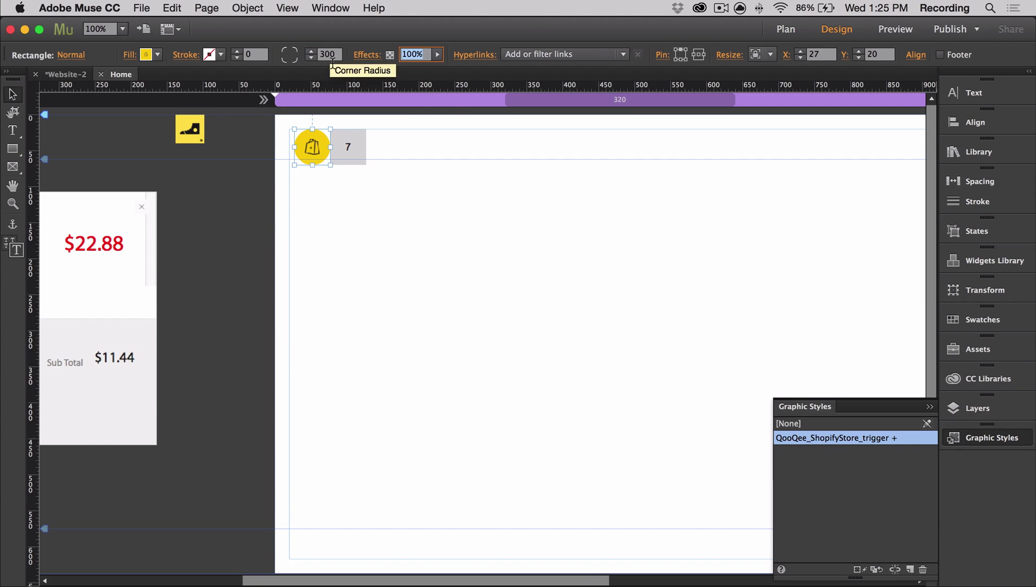
left_click(284, 313)
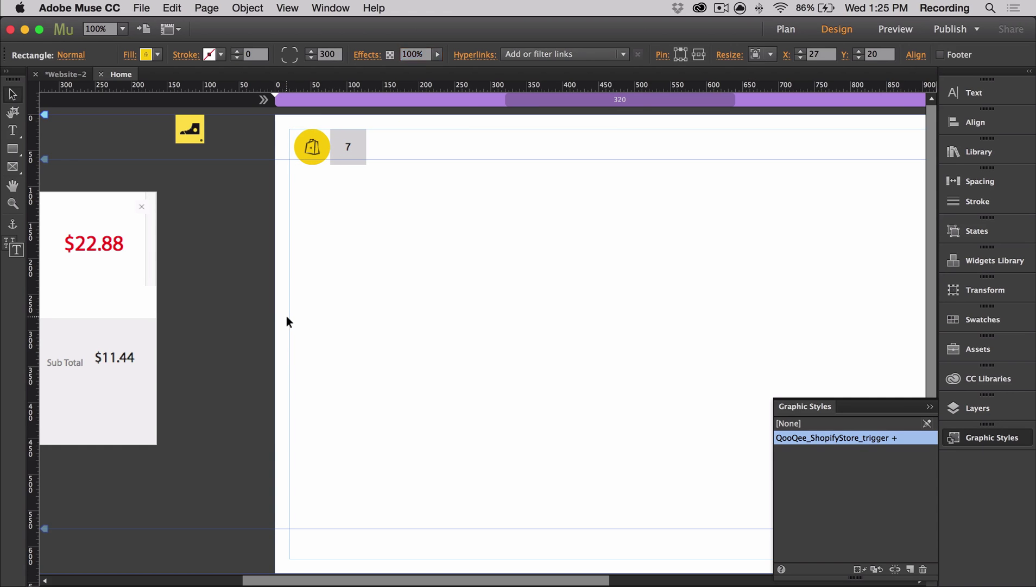
left_click(343, 152)
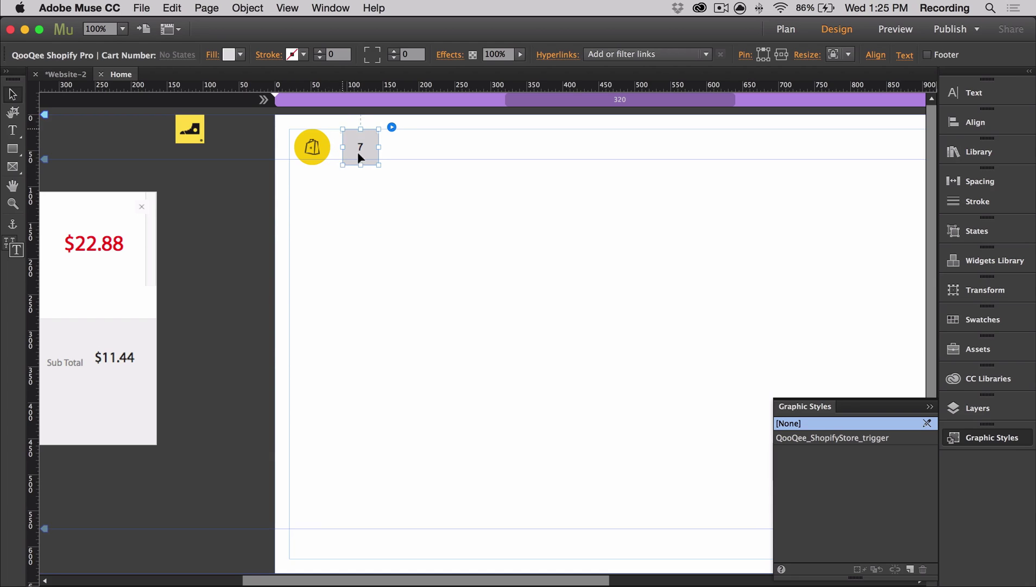
left_click_drag(359, 151, 369, 157)
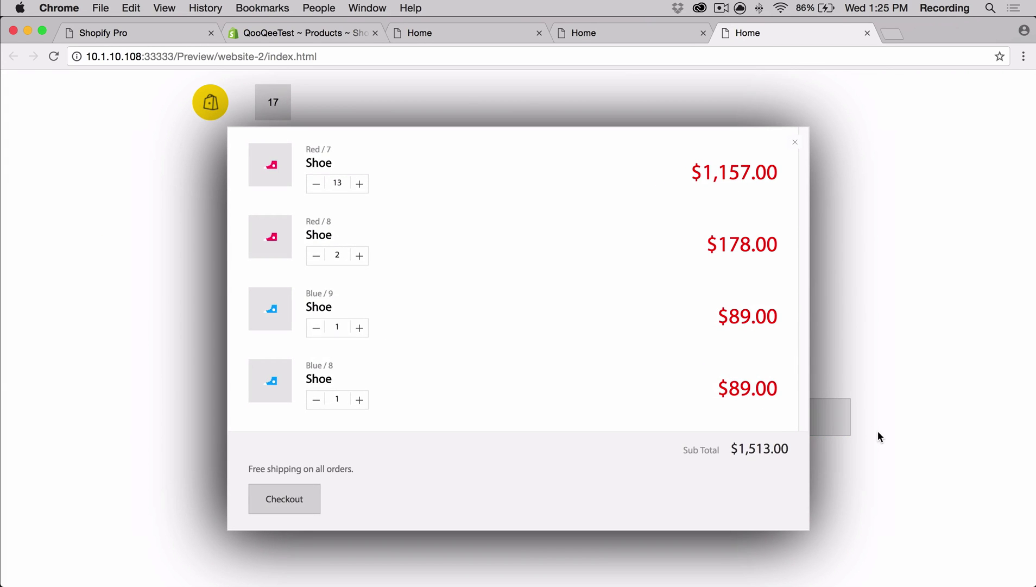
Step: In the browser preview, add another shoe to the cart, then return to Muse
left_click(880, 433)
left_click(819, 424)
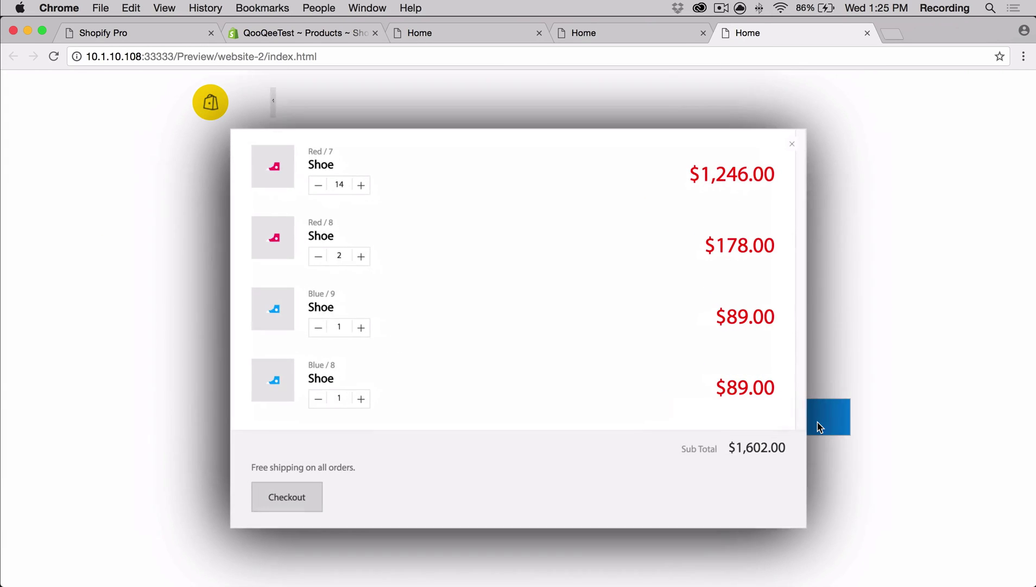
left_click(873, 417)
key("super+Tab")
left_click(471, 322)
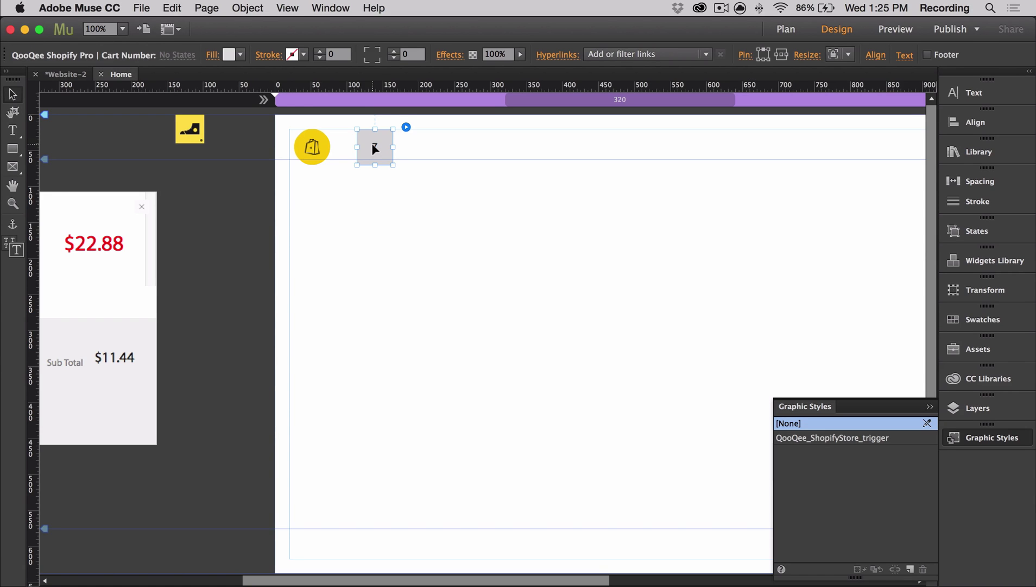
Step: Set the cart number frame's fill to None and widen the yellow circle around the 7
left_click(240, 54)
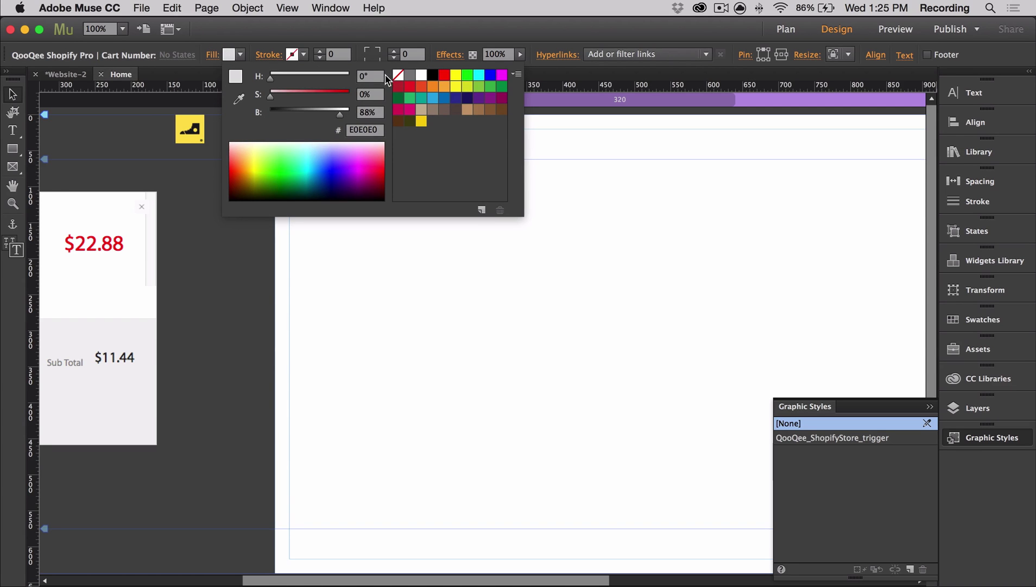
left_click(398, 77)
left_click(434, 268)
left_click(321, 150)
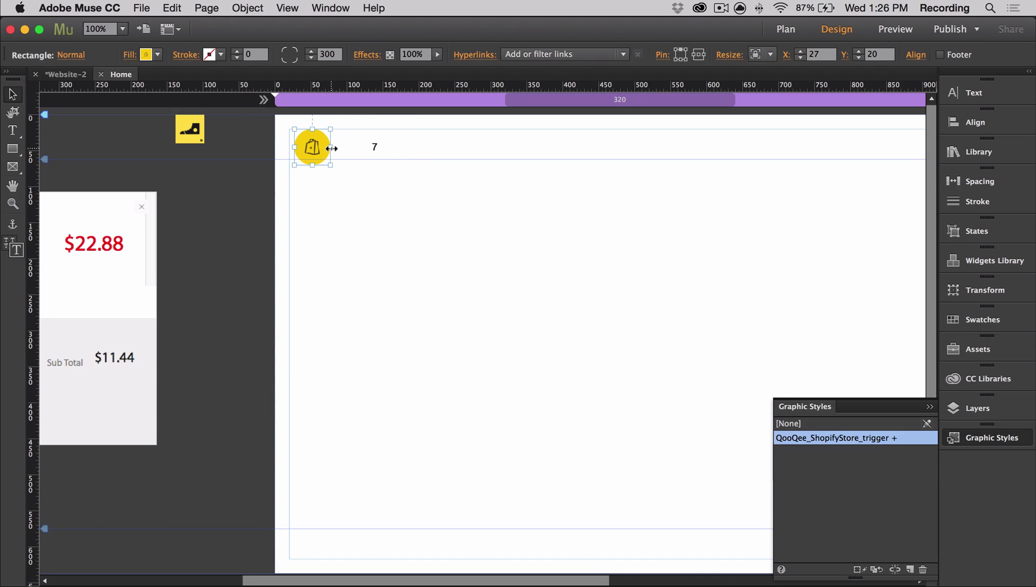
left_click_drag(331, 147, 392, 147)
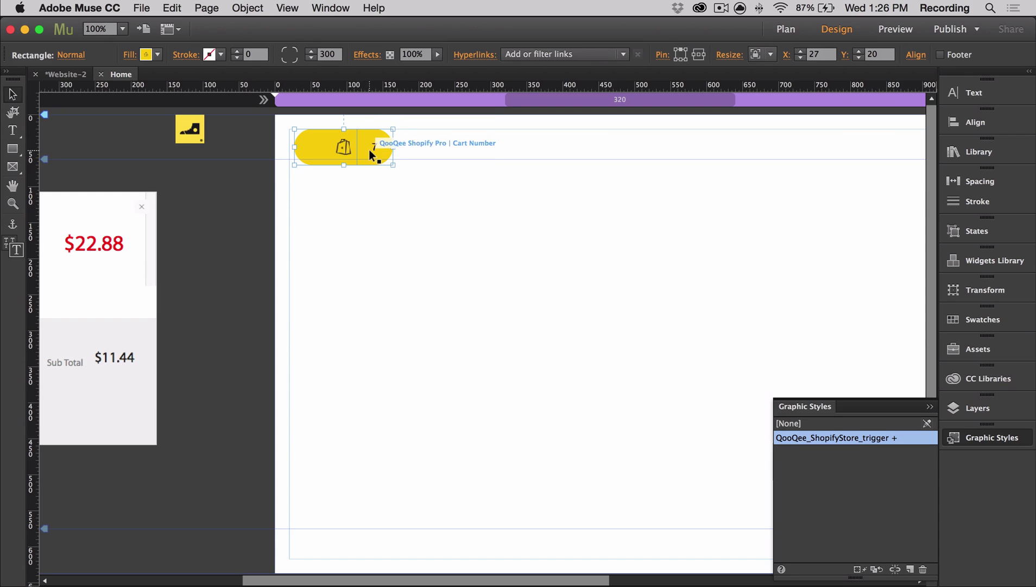
left_click(366, 149)
left_click(442, 213)
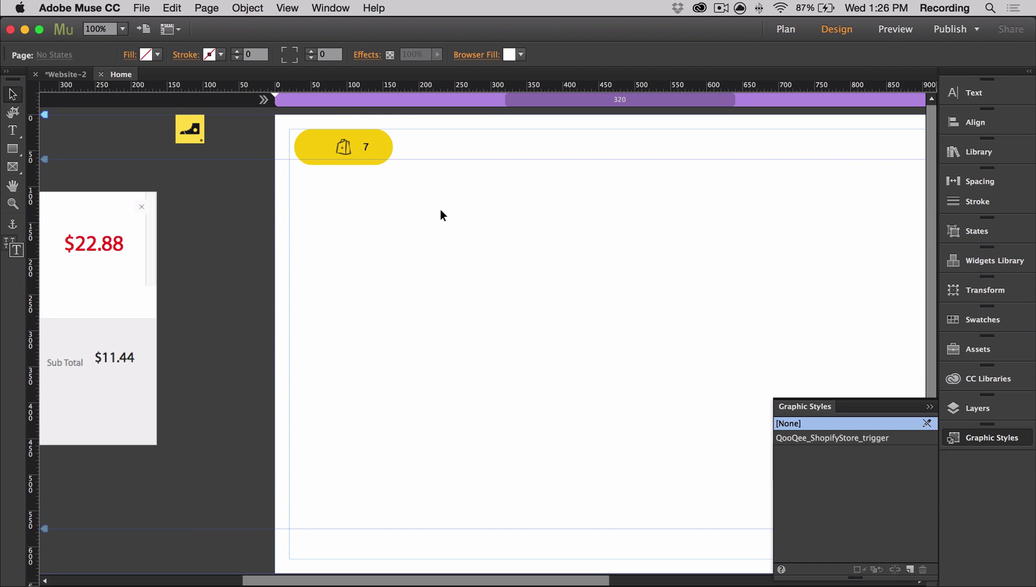
Step: Place a QSS Image widget from the Library onto the page
left_click(992, 437)
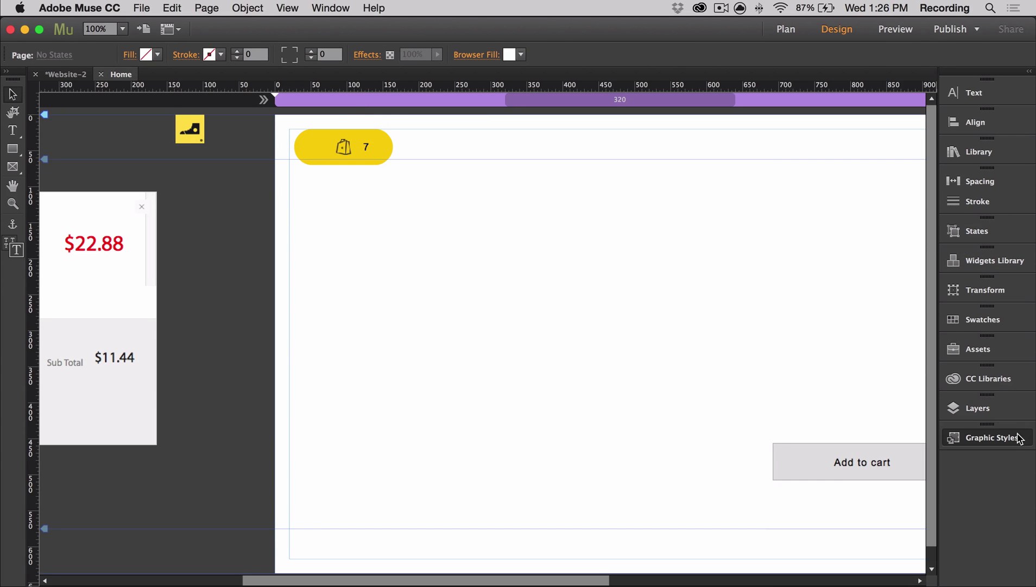
left_click(978, 152)
left_click(854, 409)
left_click_drag(854, 409, 533, 343)
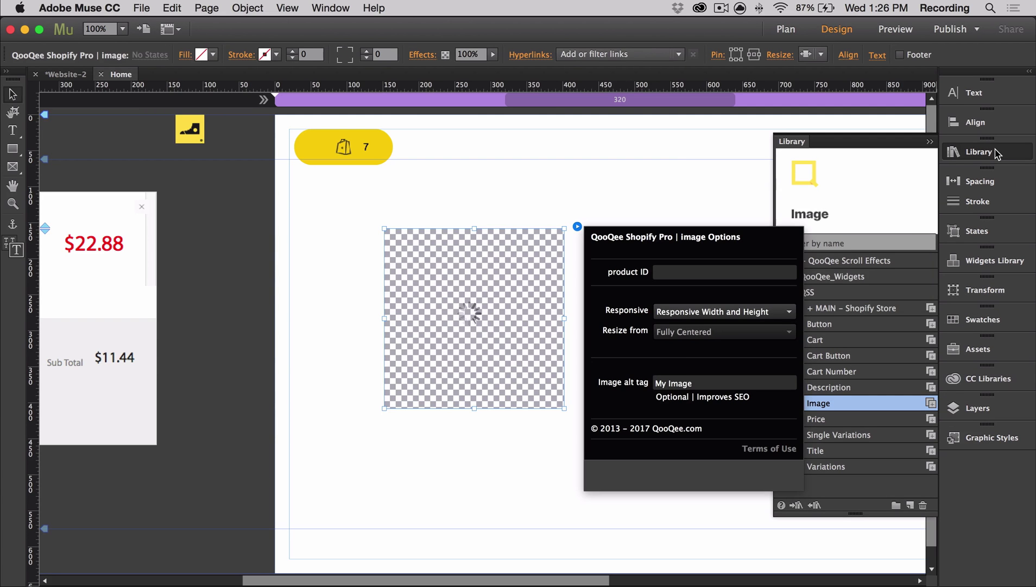
left_click(997, 154)
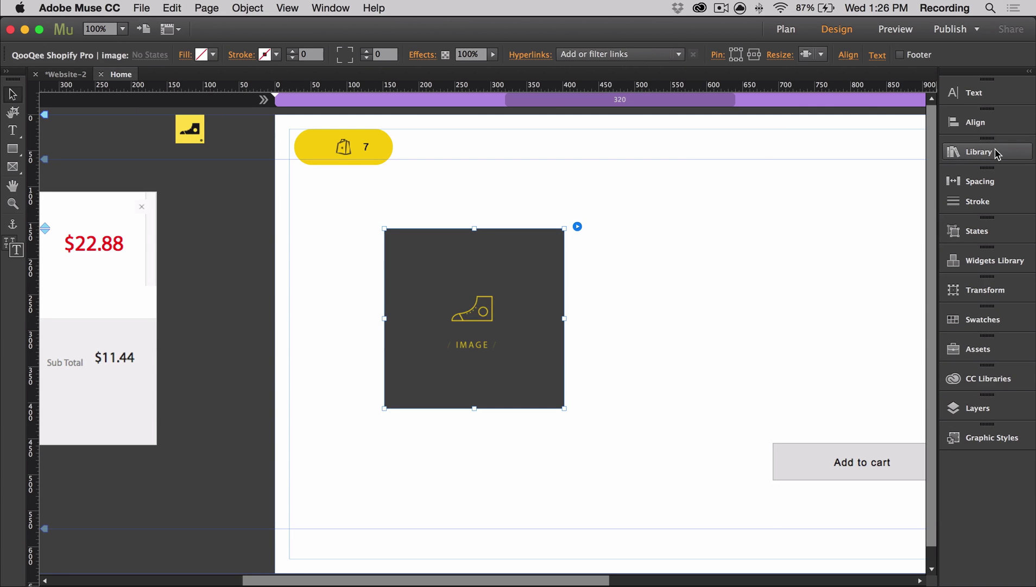
left_click(471, 203)
left_click(561, 271)
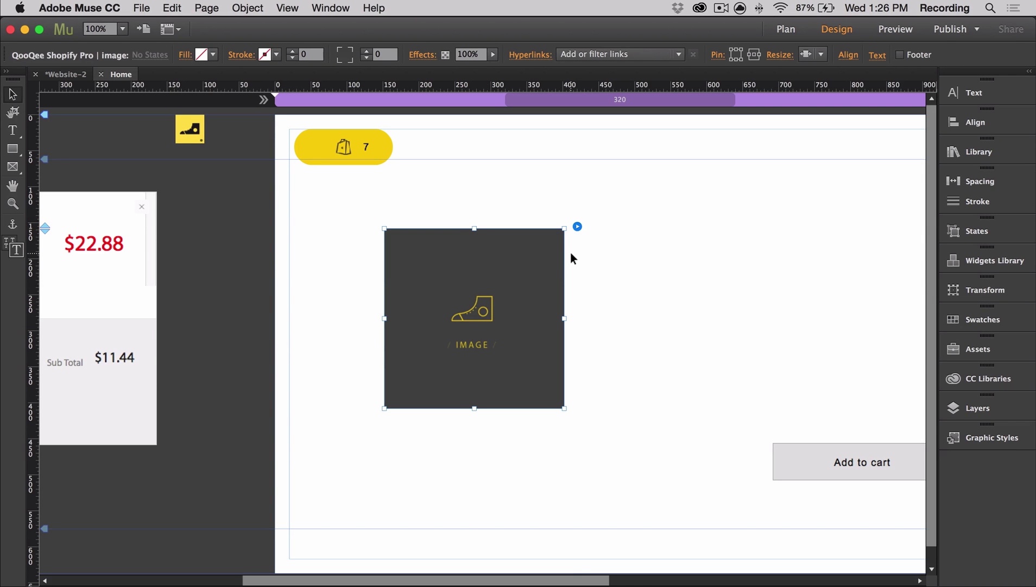
left_click(577, 229)
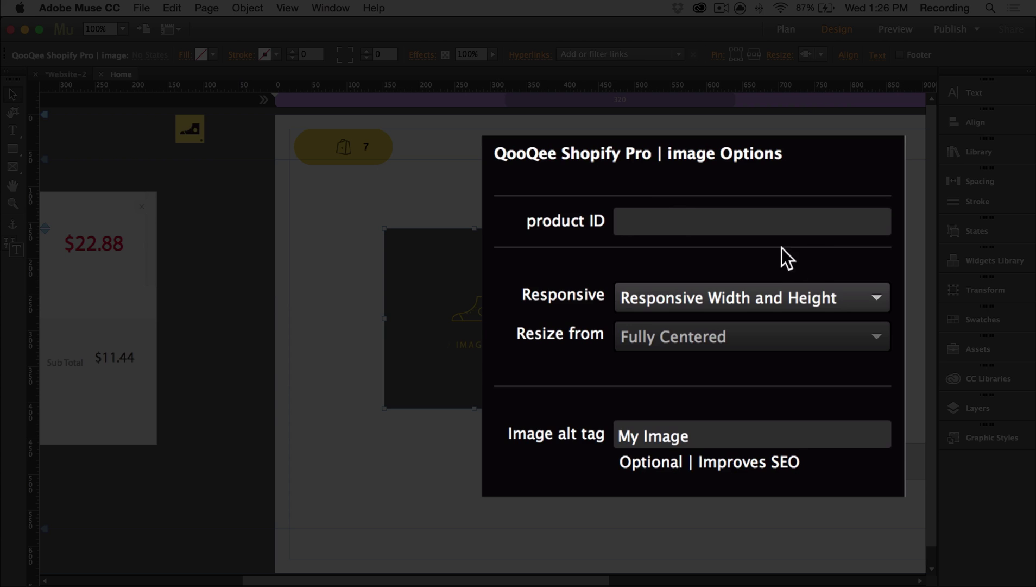
left_click(753, 220)
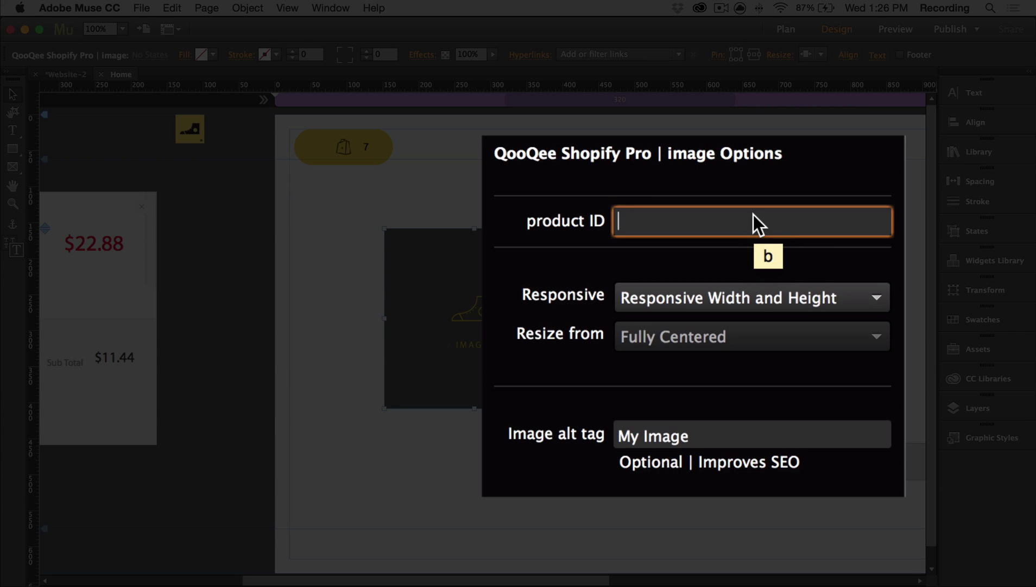
key("super+v")
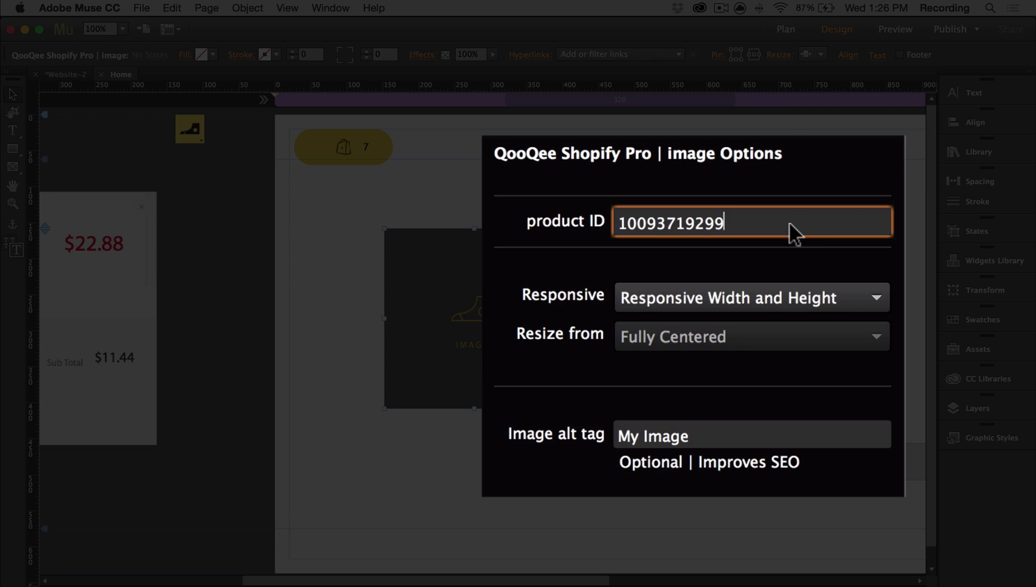
left_click(797, 297)
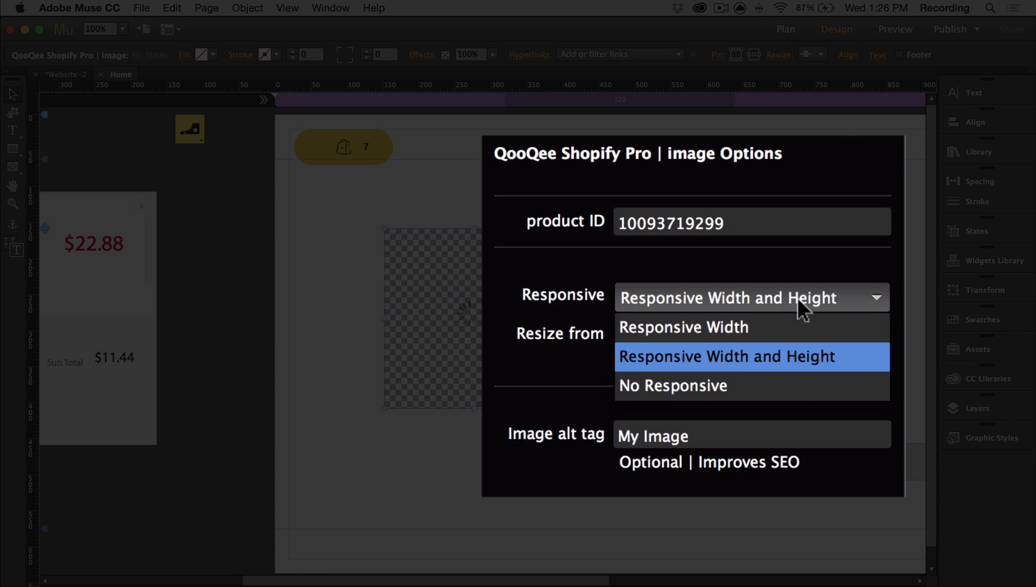
left_click(737, 328)
left_click(732, 435)
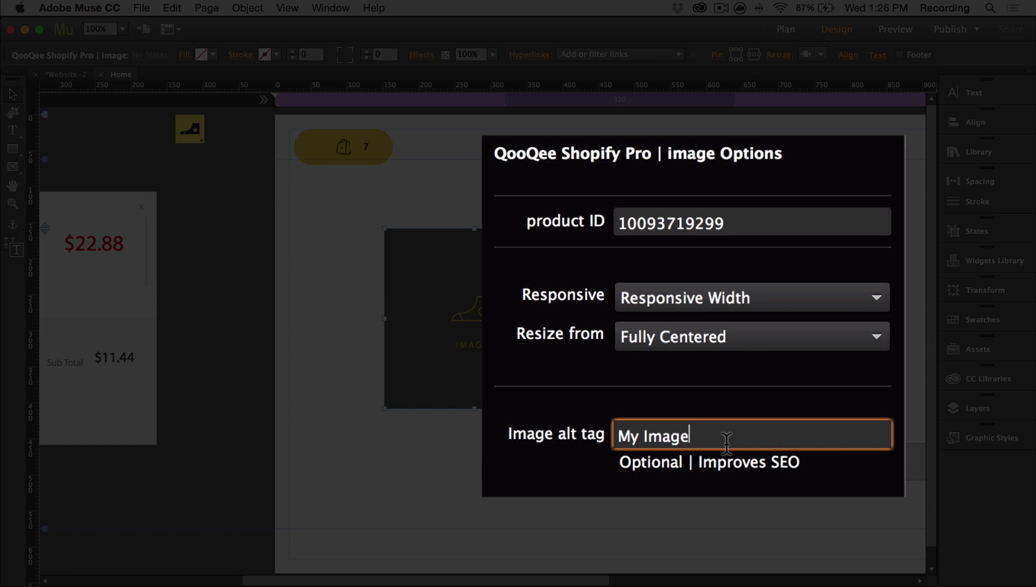
key("super+a")
type("QooQee Shoe")
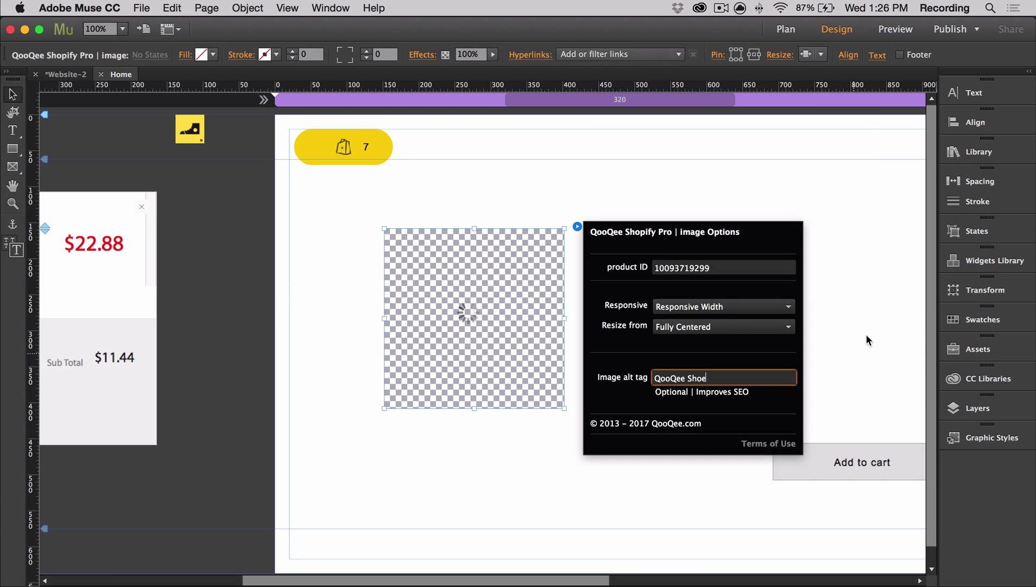
left_click(865, 344)
scroll(865, 336, "right", 5)
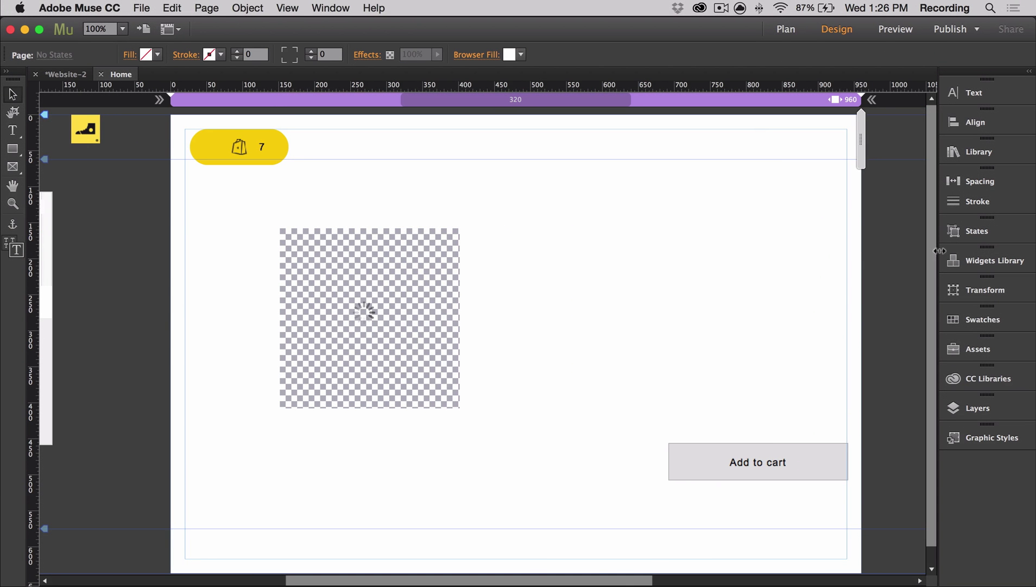
Step: Stack QSS Title, Price and Description widgets beside the product image
left_click(978, 152)
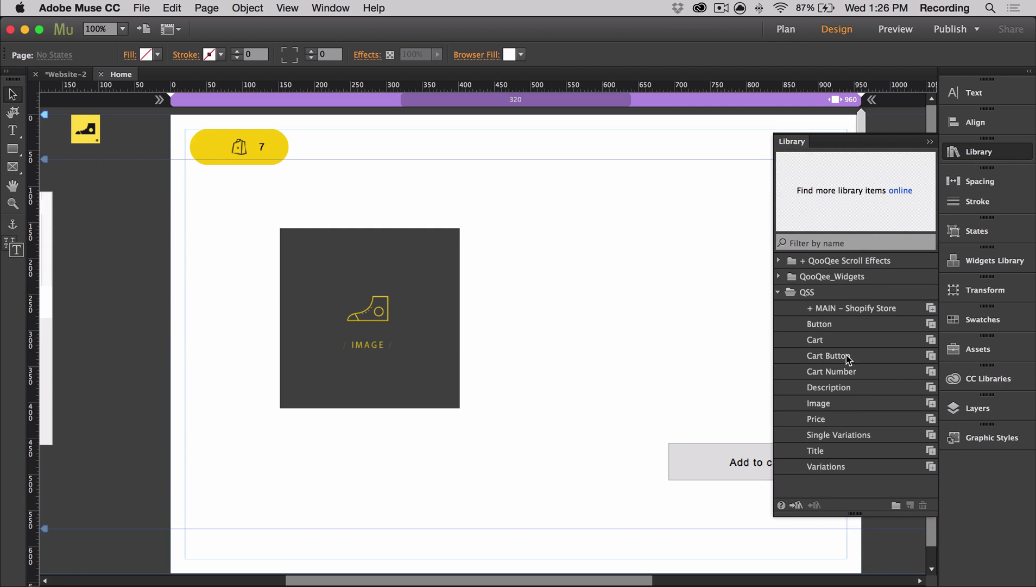
left_click_drag(834, 450, 522, 239)
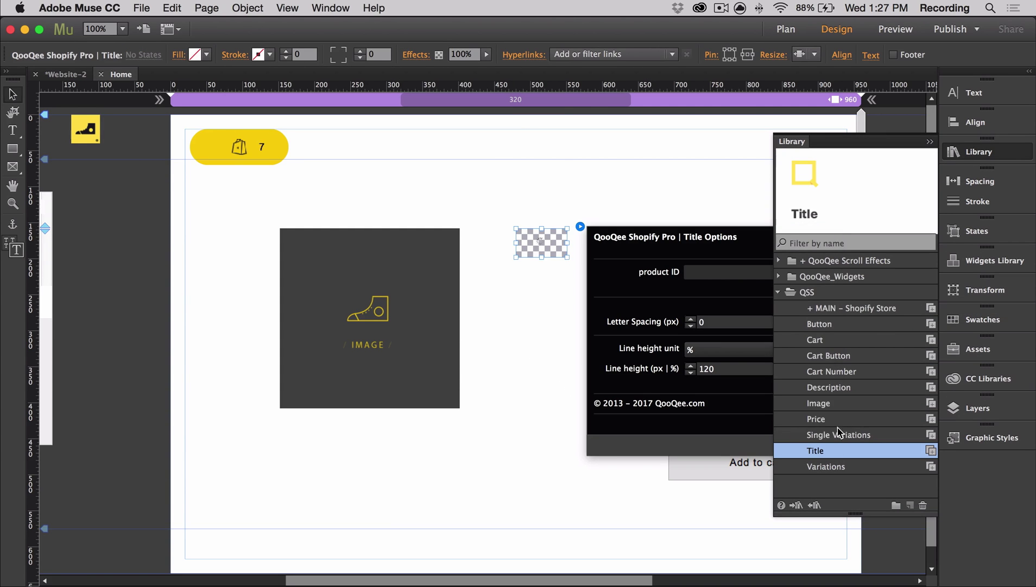
left_click_drag(850, 419, 518, 272)
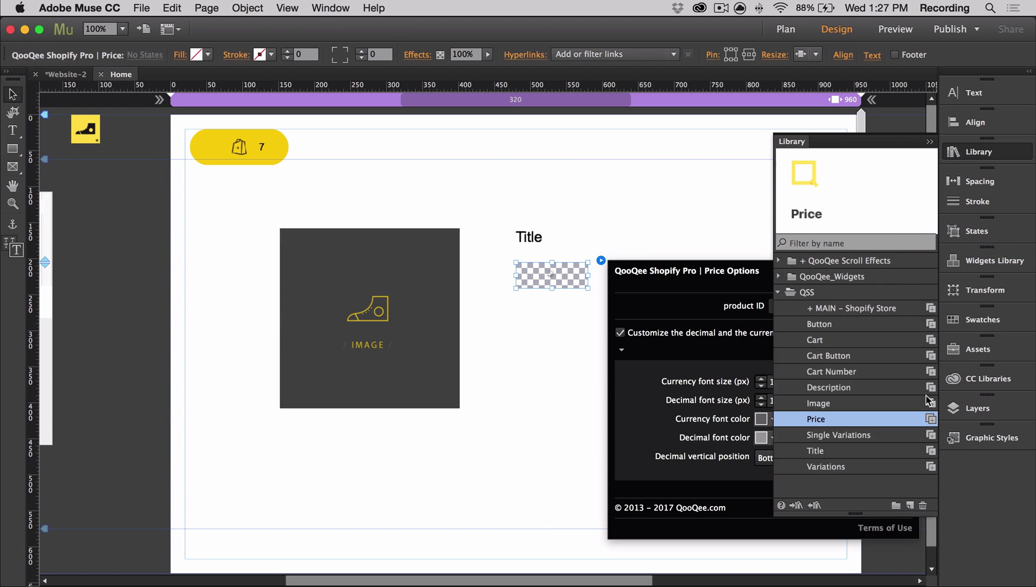
left_click_drag(850, 387, 519, 307)
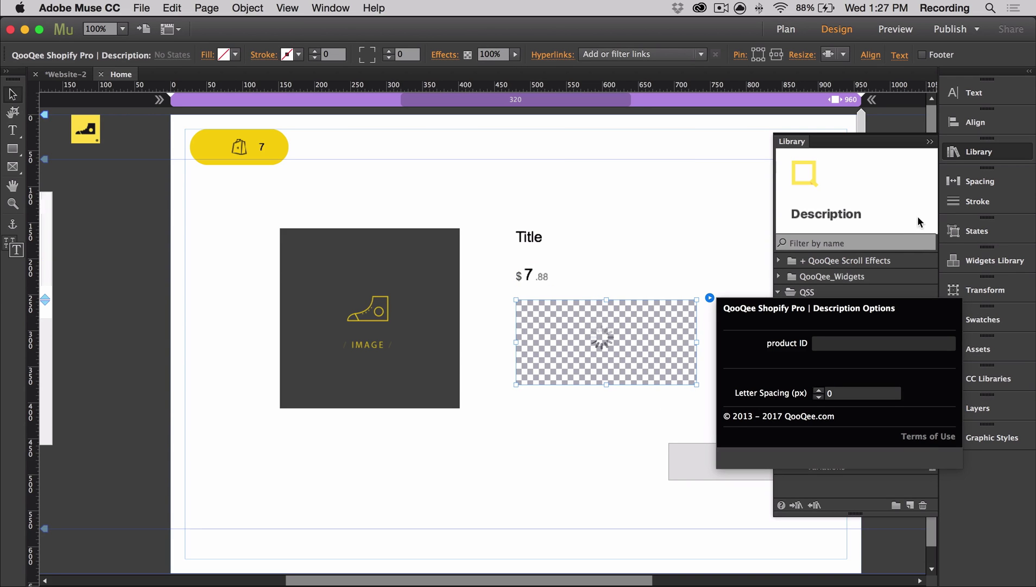
left_click(979, 152)
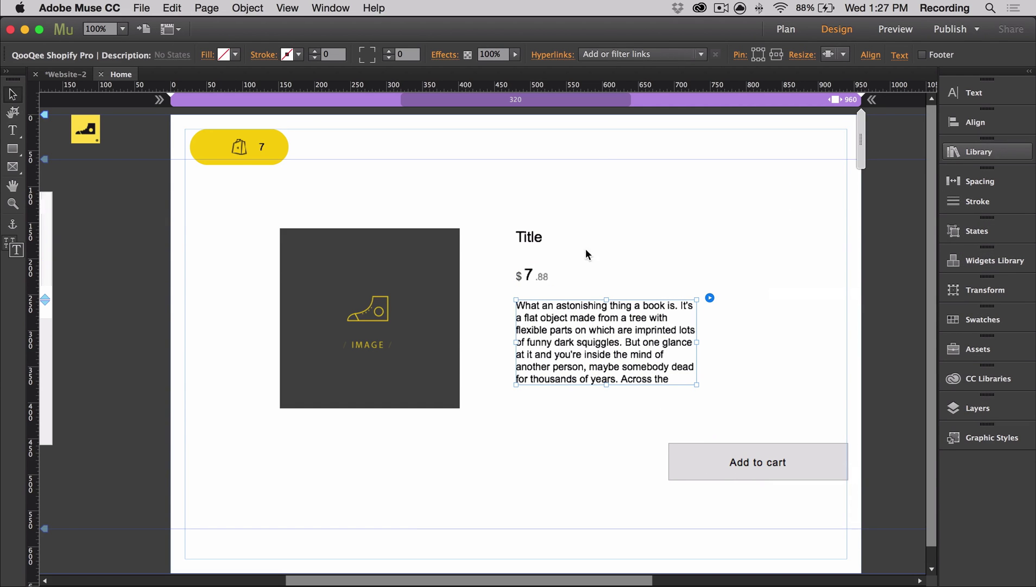
left_click(499, 245)
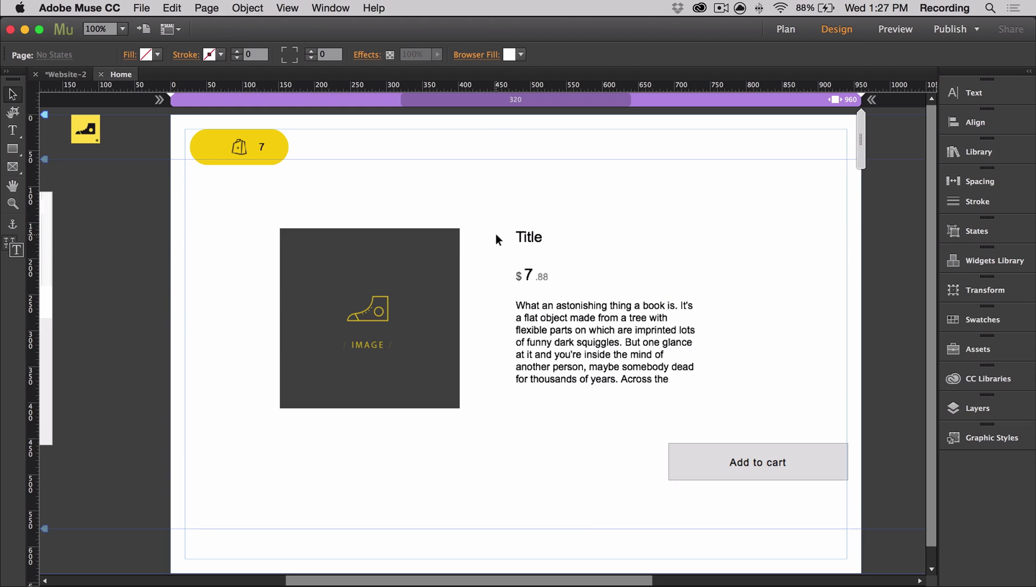
Step: Set the title, price and description text to Myriad Pro
left_click_drag(496, 233, 520, 279)
left_click(560, 369, "shift")
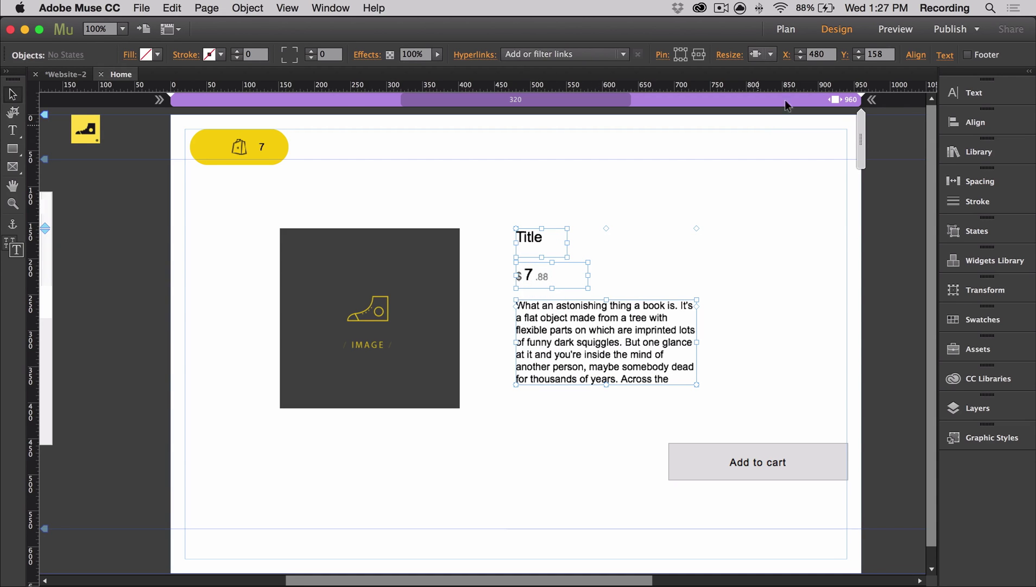
left_click(975, 96)
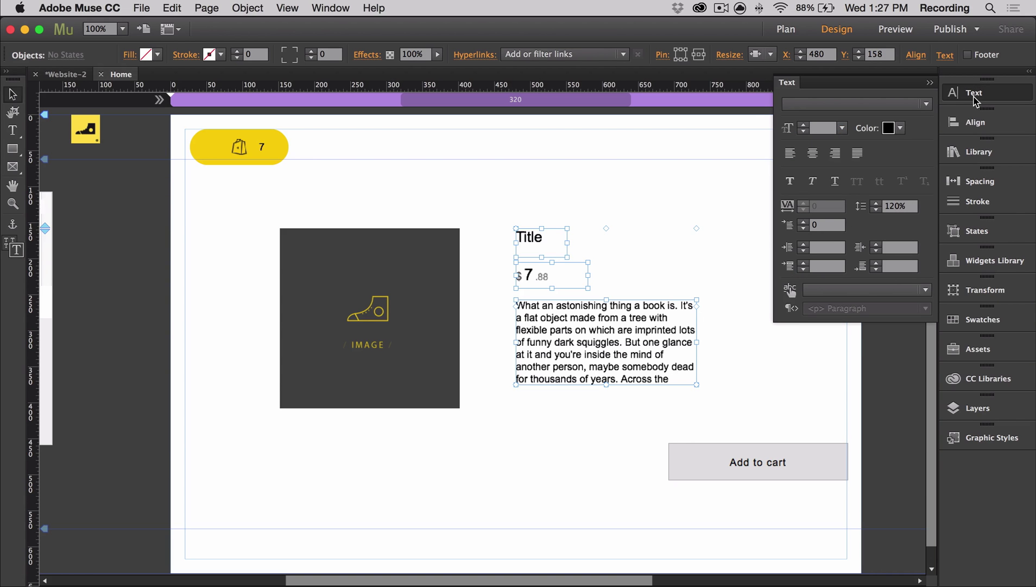
left_click(901, 104)
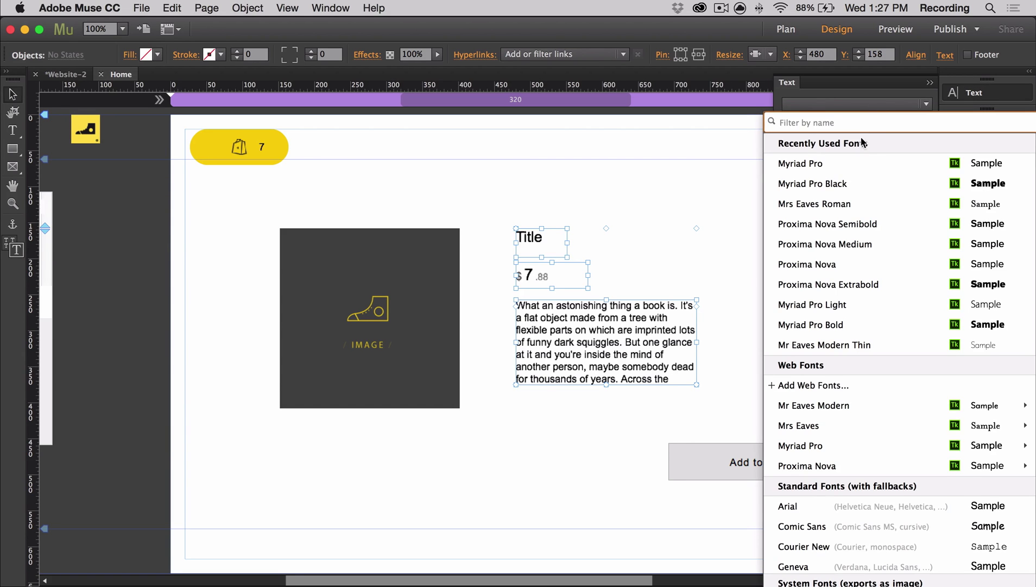
left_click(855, 163)
left_click(670, 231)
left_click(670, 231)
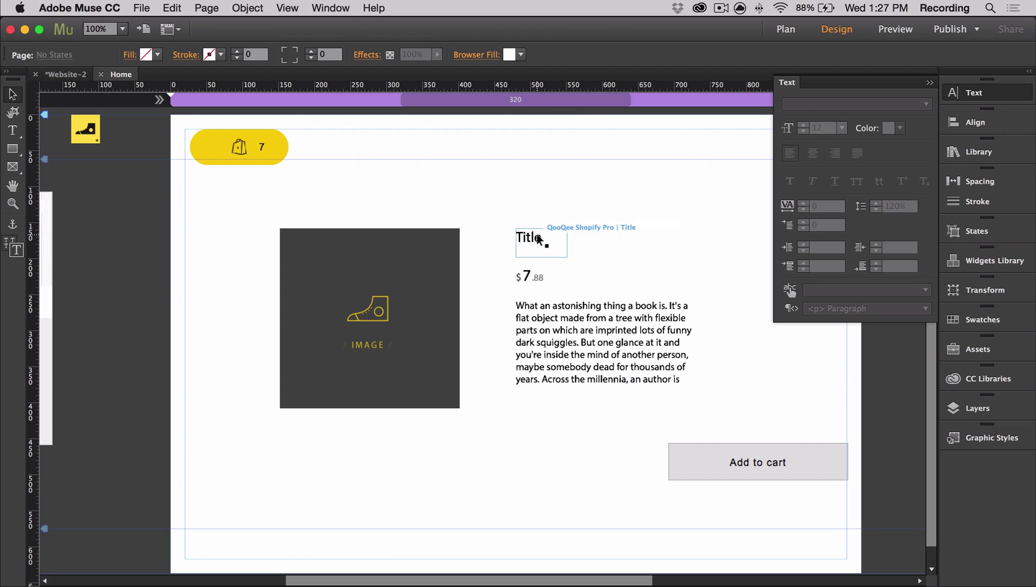
left_click(564, 237)
left_click(581, 226)
left_click(753, 229)
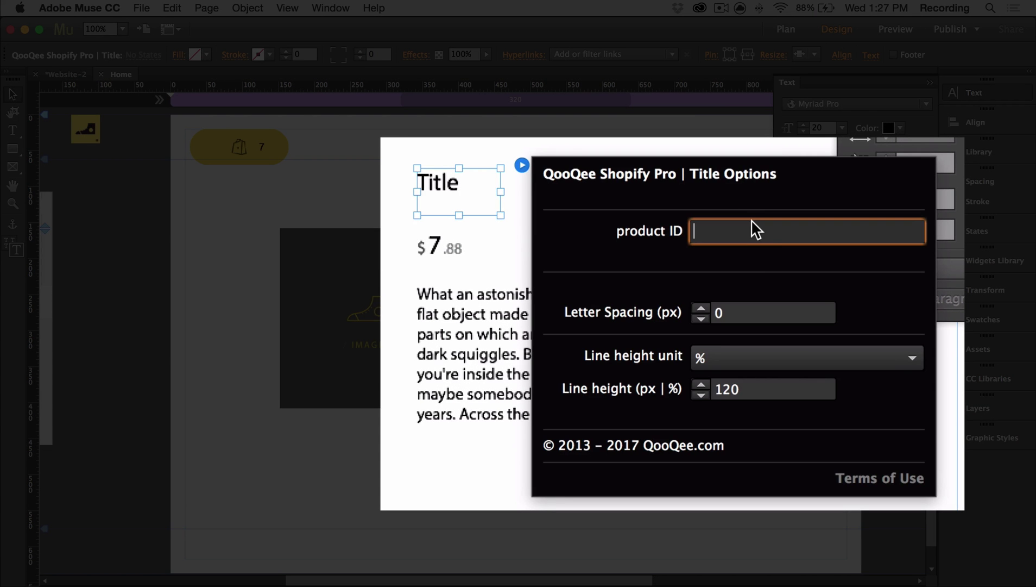
key("super+v")
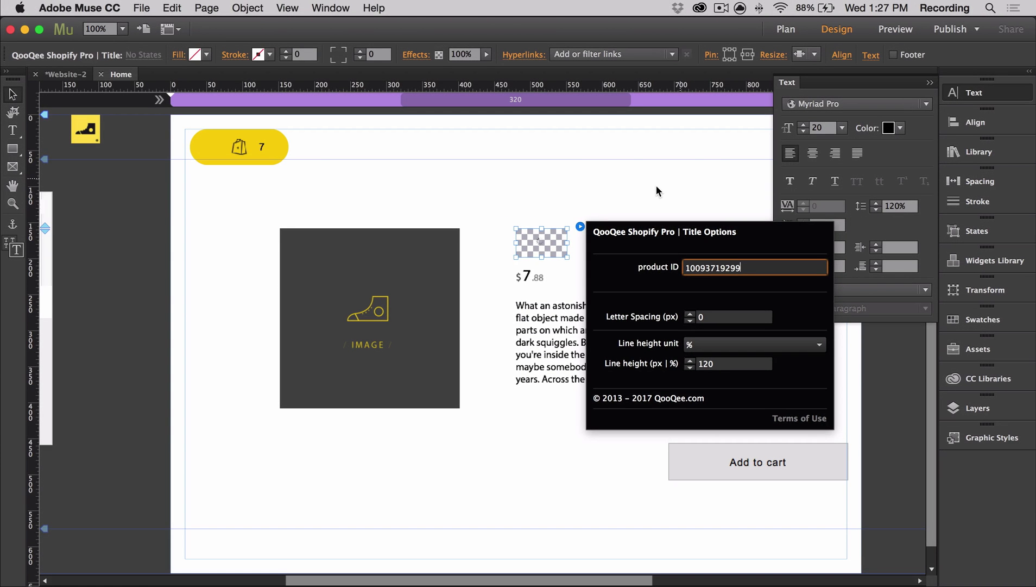
left_click(655, 185)
left_click(529, 280)
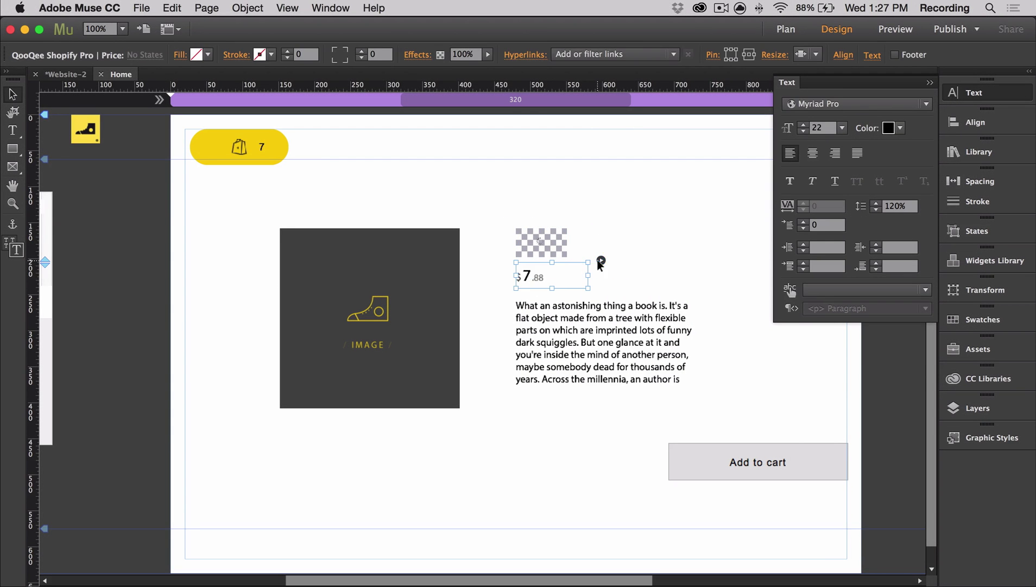
left_click(600, 263)
left_click(727, 271)
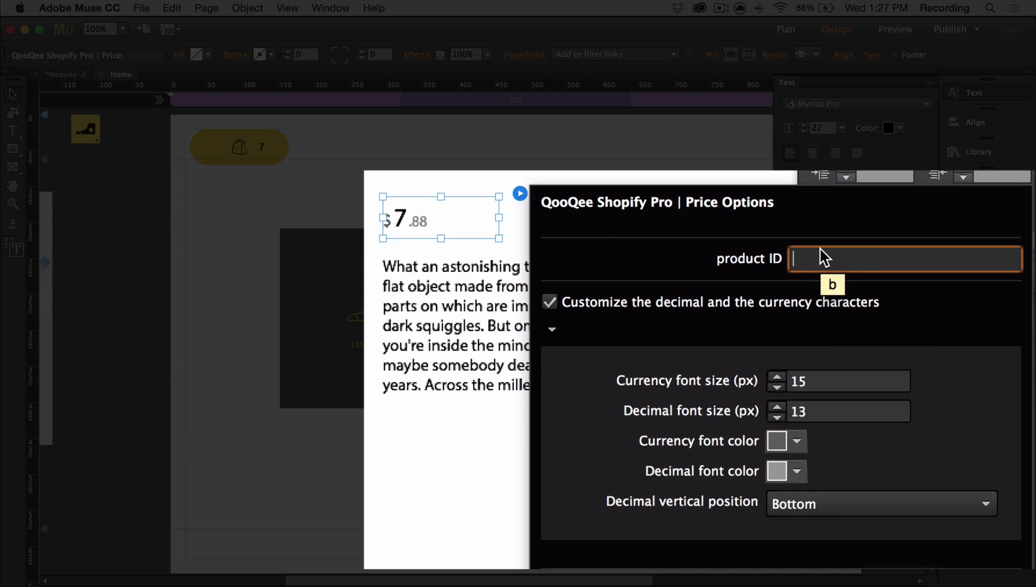
key("super+v")
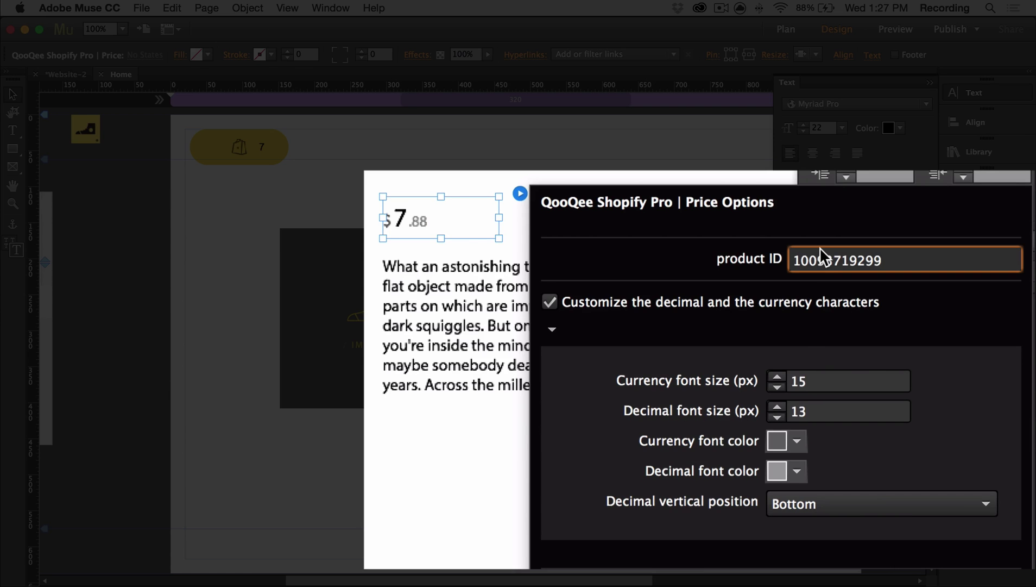
Step: Make the currency symbol yellow and raise its font size from 15 to 30
left_click(797, 440)
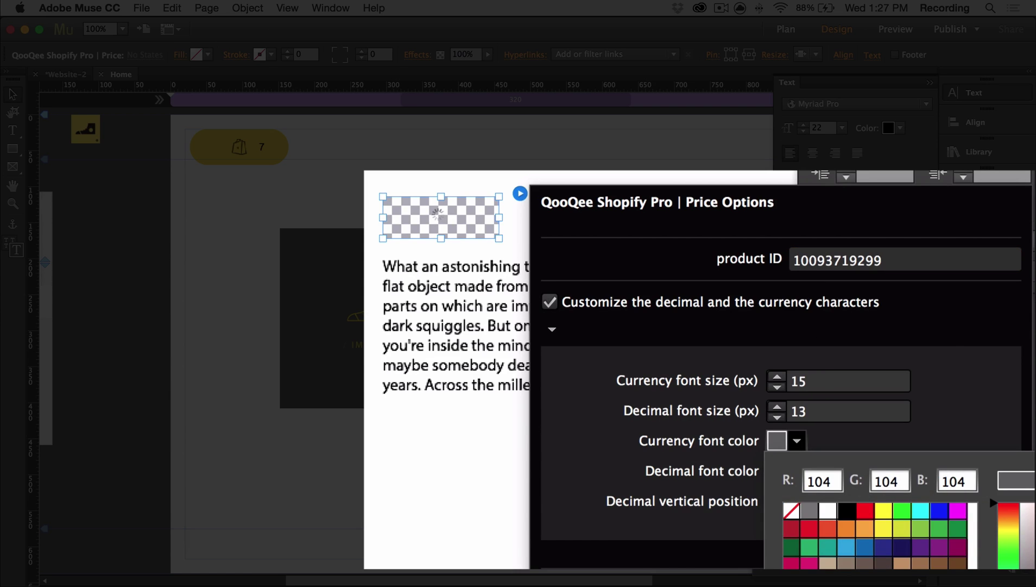
left_click(827, 562)
left_click(827, 509)
left_click(820, 382)
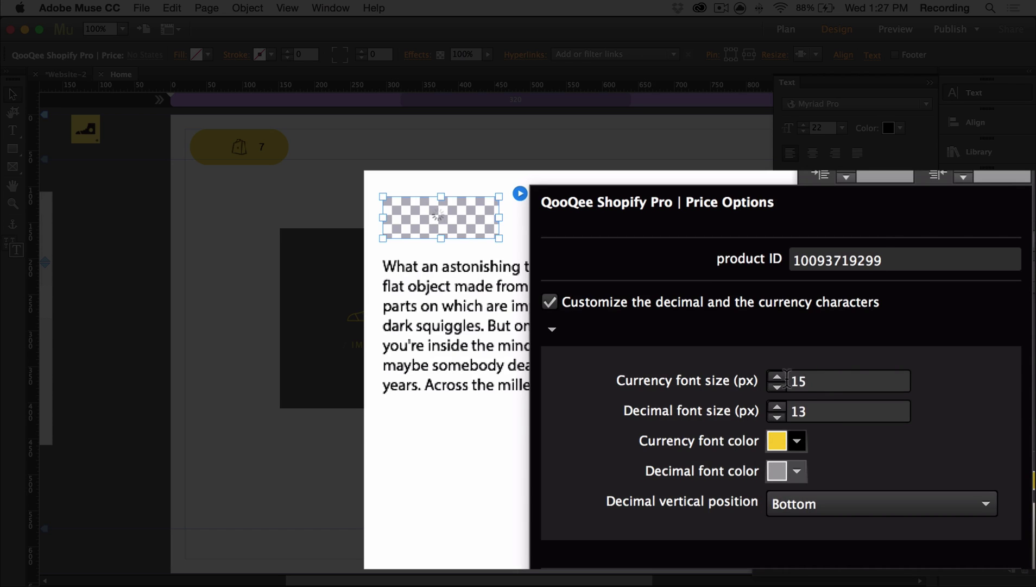
double_click(818, 381)
type("30")
key("Tab")
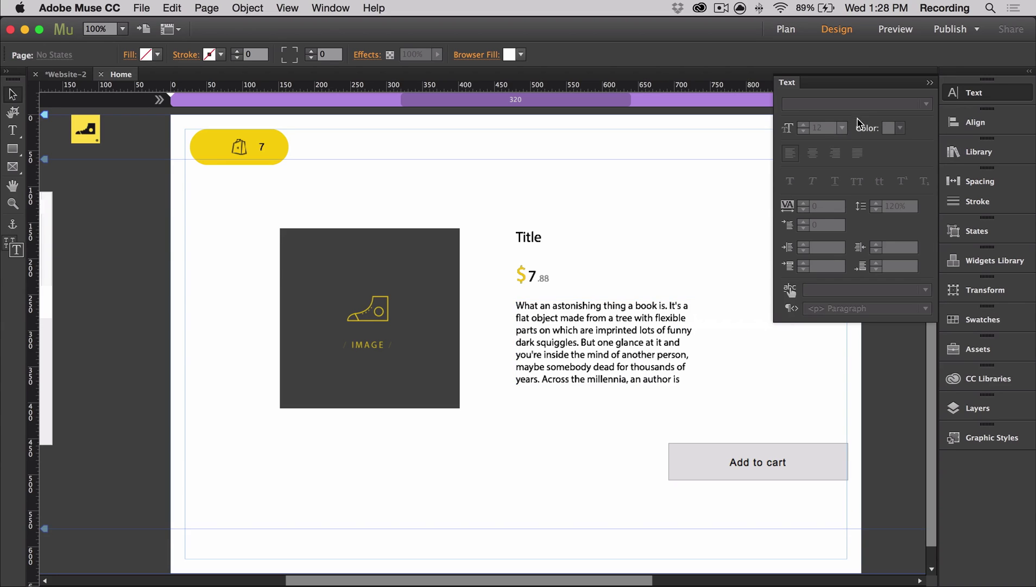
Step: Widen the Description frame to about 427 px and make it taller to fit the text
left_click(963, 94)
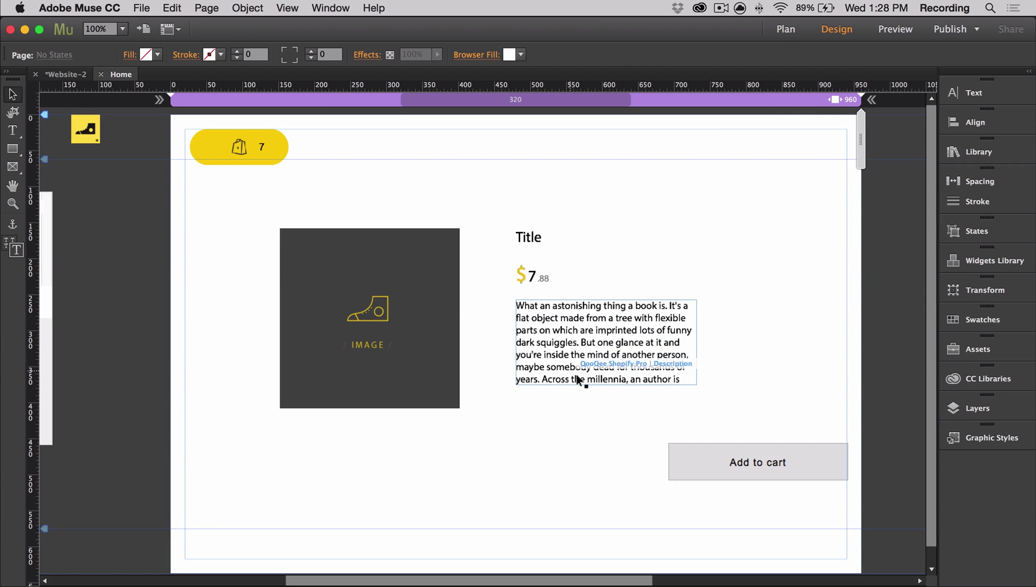
left_click(640, 356)
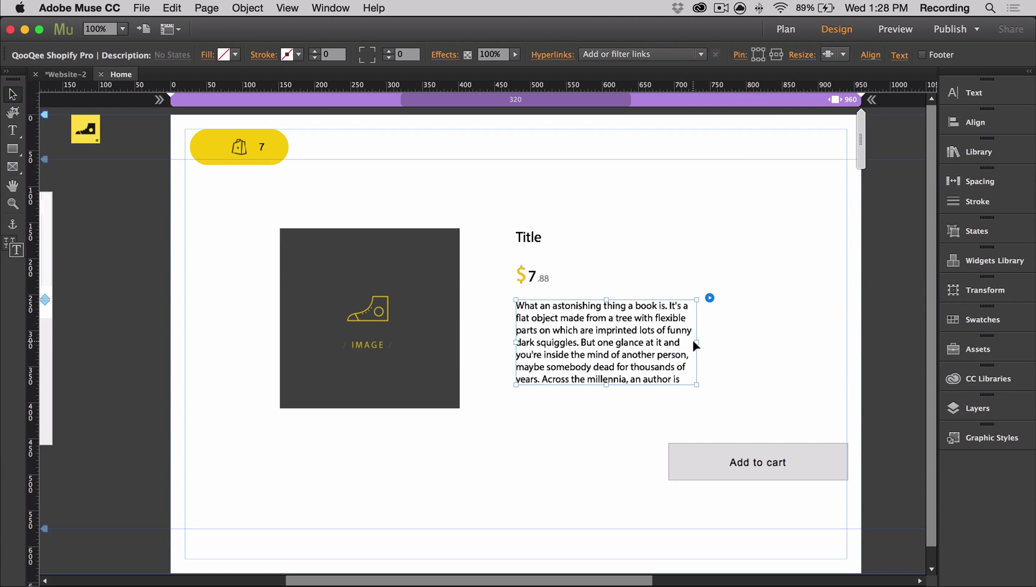
left_click_drag(697, 345, 824, 345)
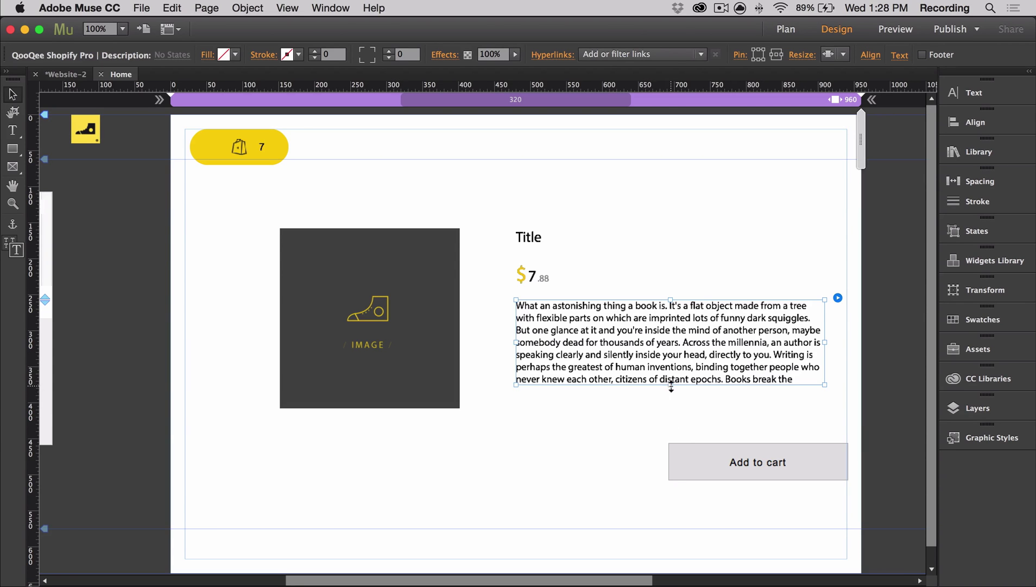
left_click_drag(671, 387, 672, 415)
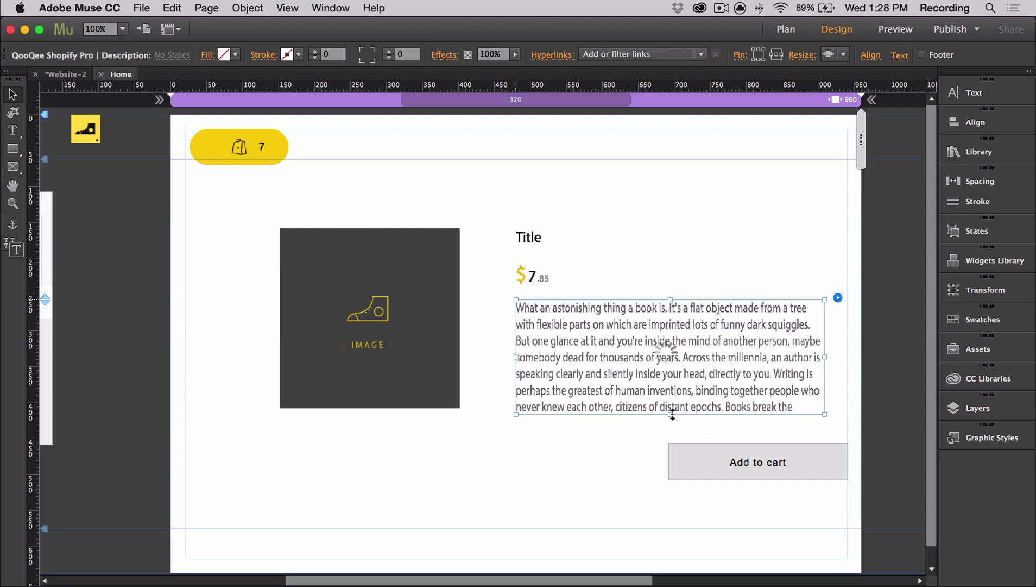
left_click(838, 298)
left_click(955, 337)
key("super+v")
key("Return")
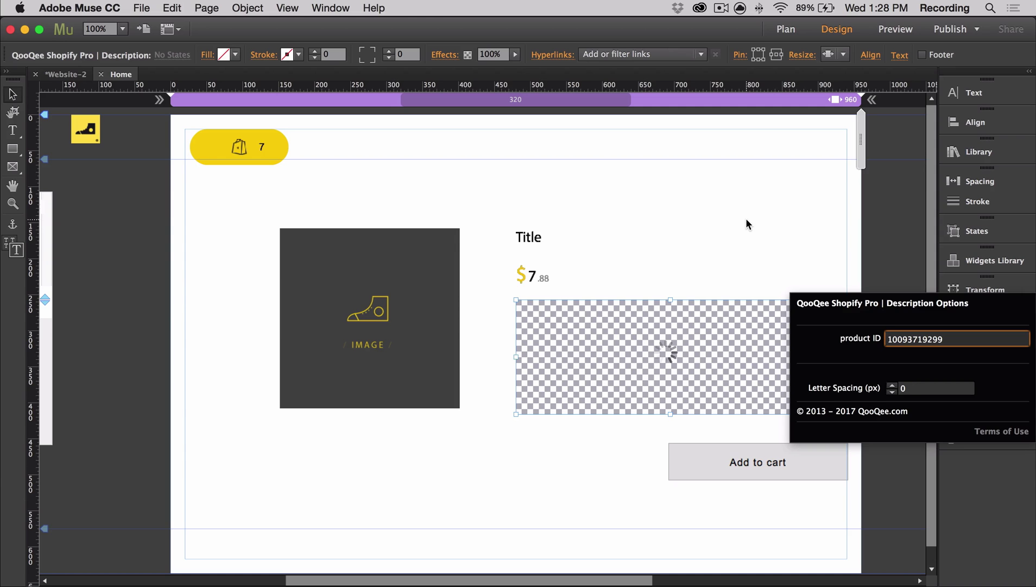
Step: Preview the Shoe's $89.00 page with its description in the browser, then return to Muse
left_click(746, 226)
key("super+shift+e")
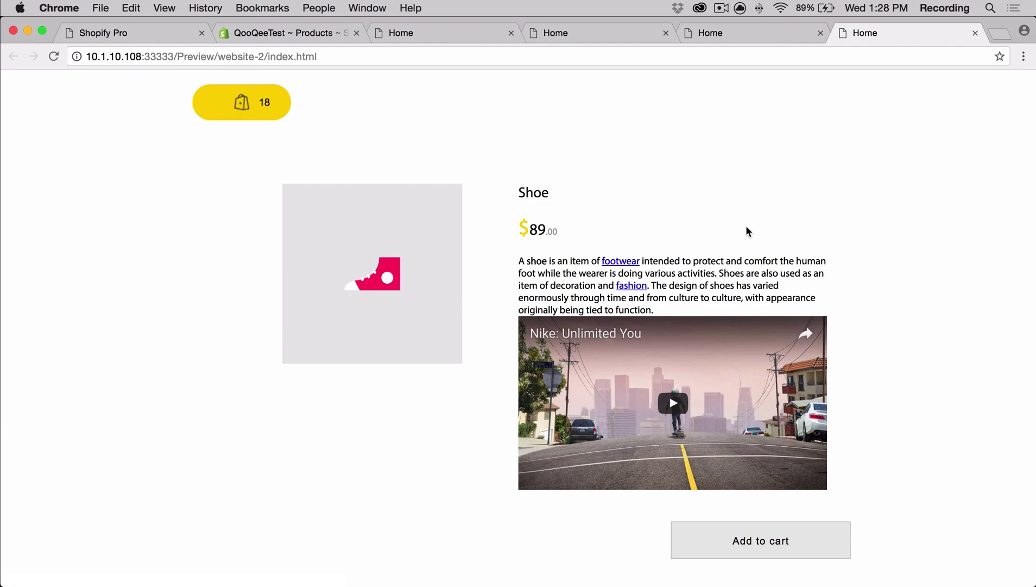
key("super+Tab")
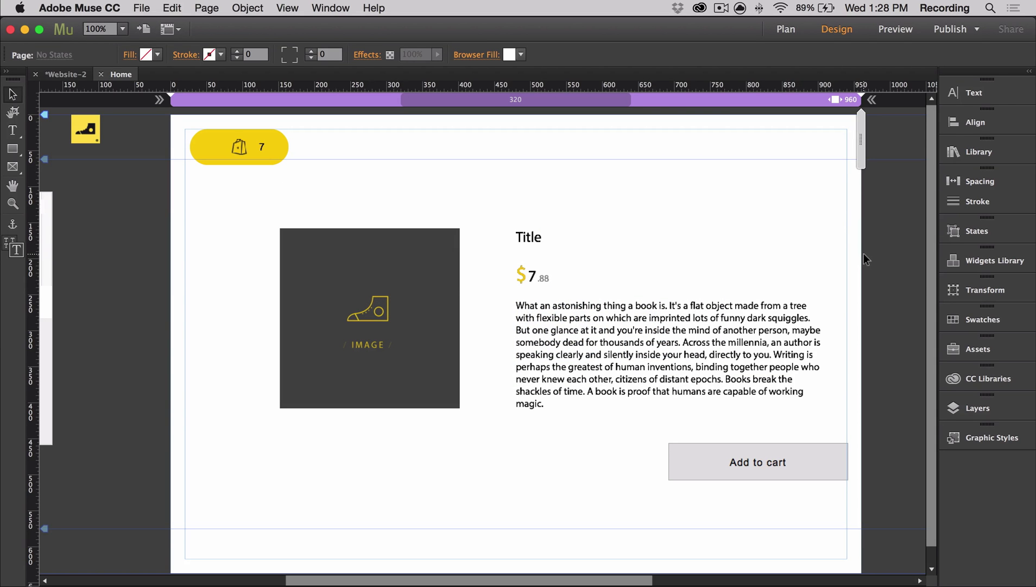
Step: Place the Variations widget from the Library below the product image
left_click(979, 151)
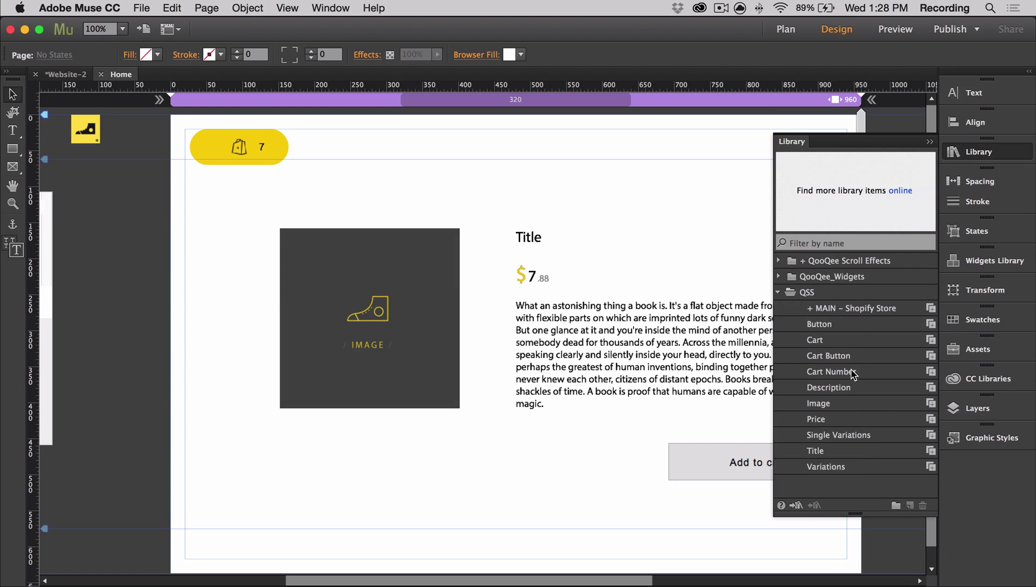
left_click_drag(866, 467, 280, 425)
left_click(979, 157)
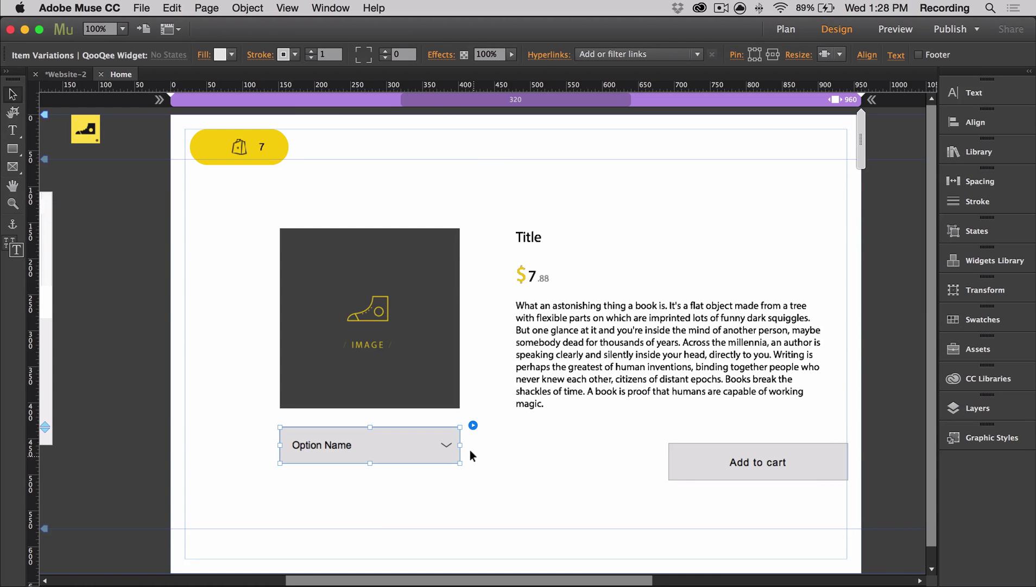
left_click(473, 427)
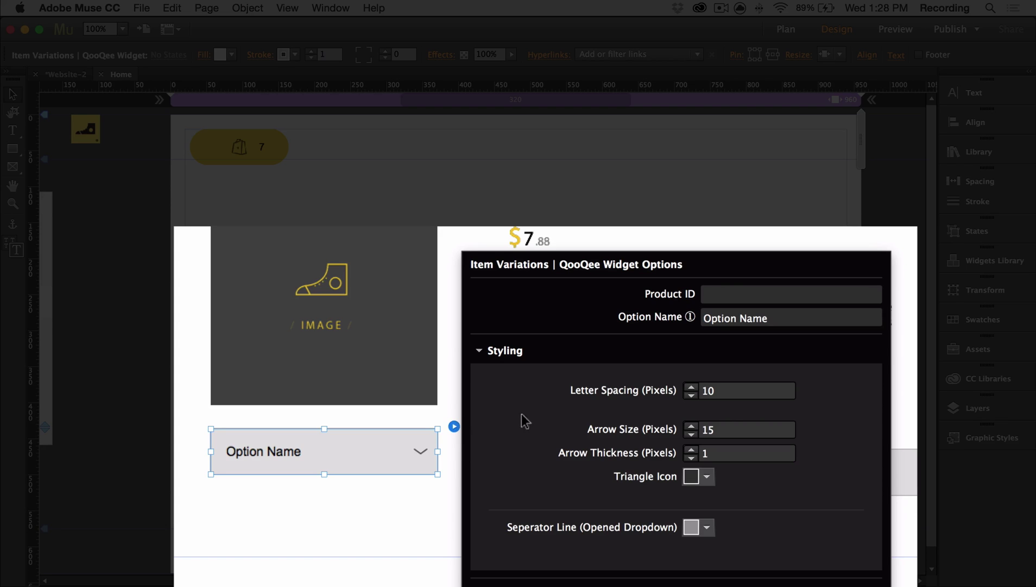
left_click(725, 294)
key("super+v")
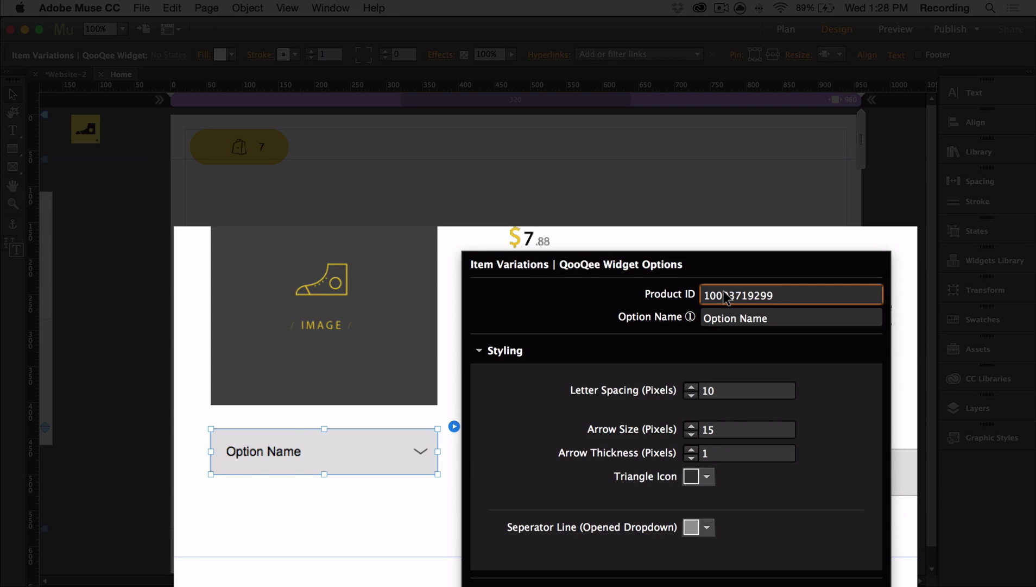
left_click(740, 318)
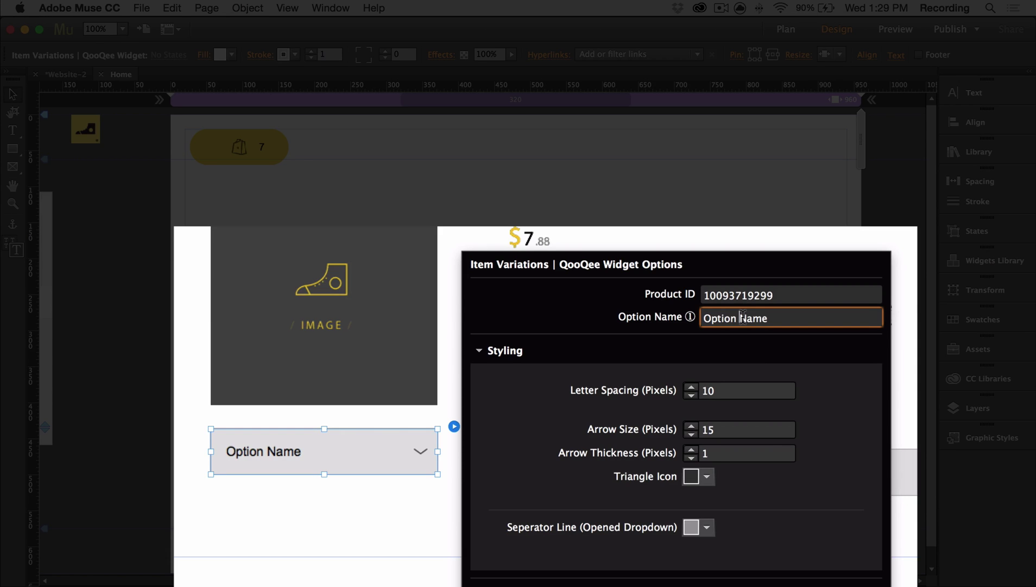
double_click(743, 318)
key("BackSpace")
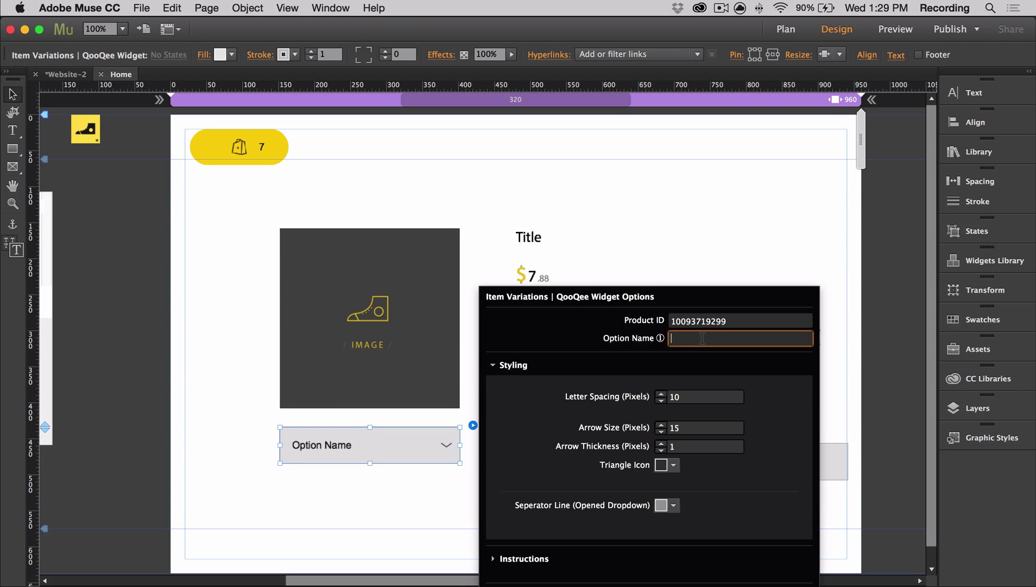
Step: View the Shoe's color and size variants in Shopify admin, then return to Muse
key("super+Tab")
key("super+Tab")
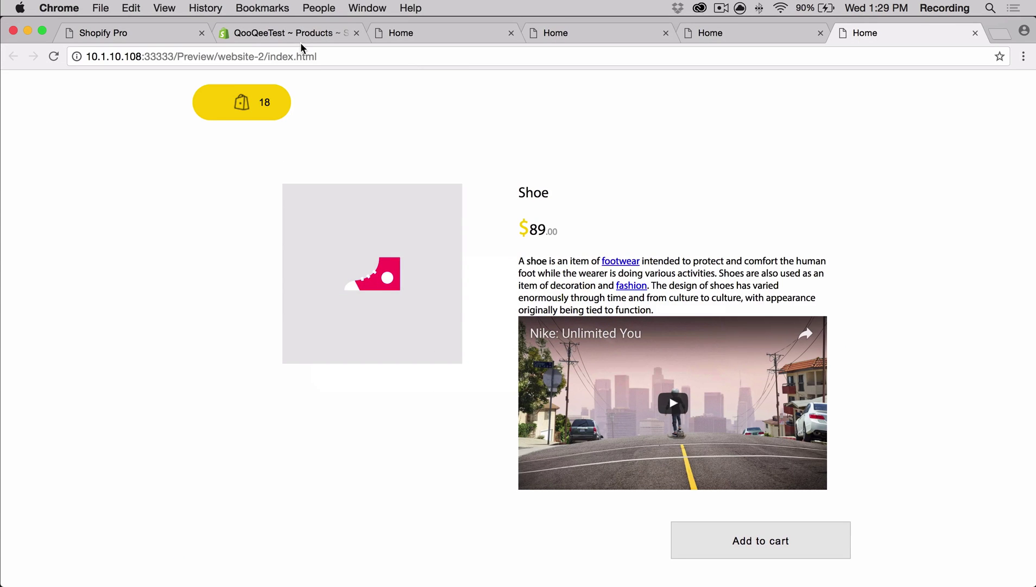
left_click(293, 36)
key("super+Tab")
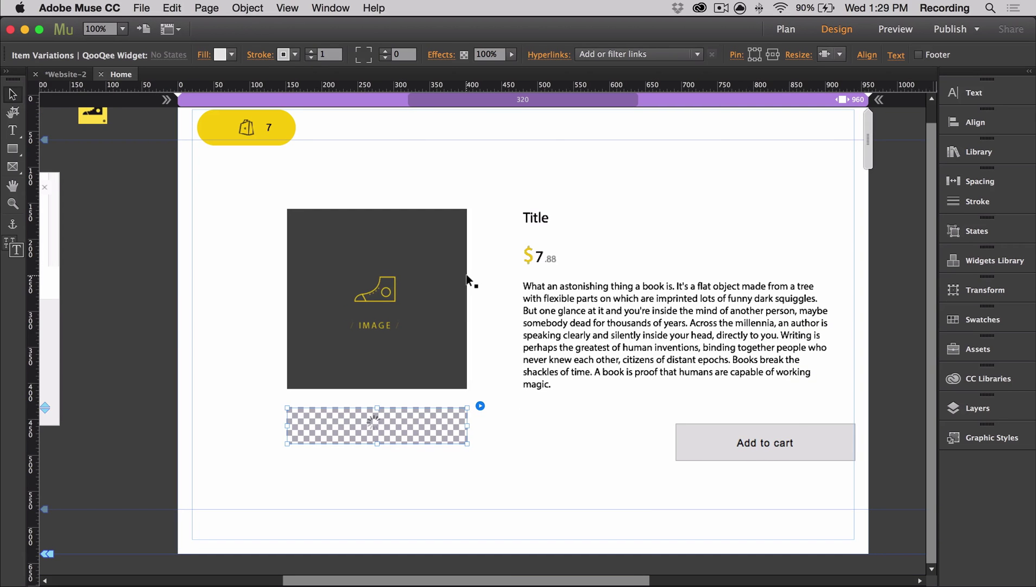
key("super+Tab")
scroll(218, 340, "down", 3)
scroll(218, 340, "down", 10)
scroll(223, 340, "up", 2)
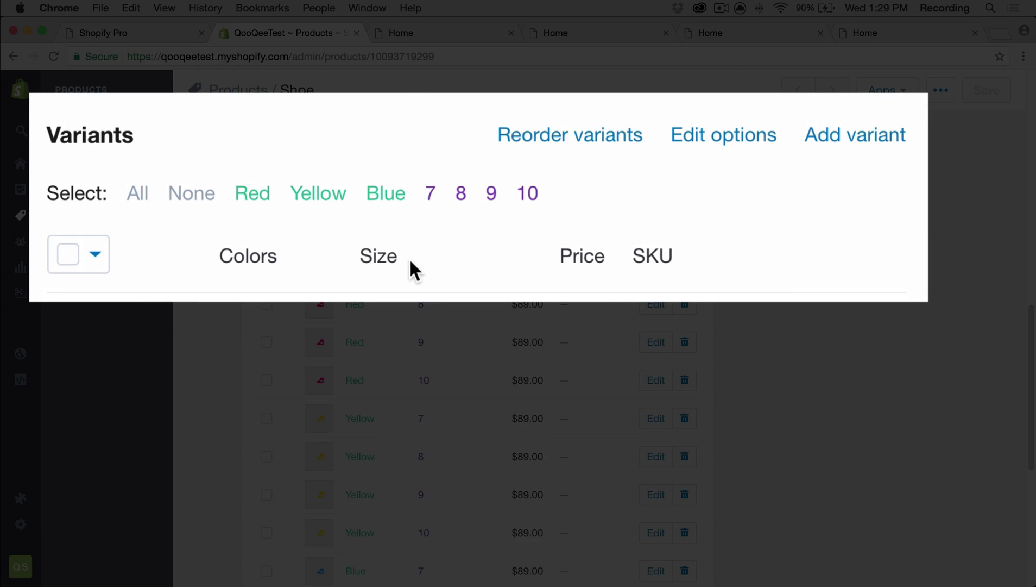
Step: Enter 'Size' as the variations dropdown's Option Name
key("super+Tab")
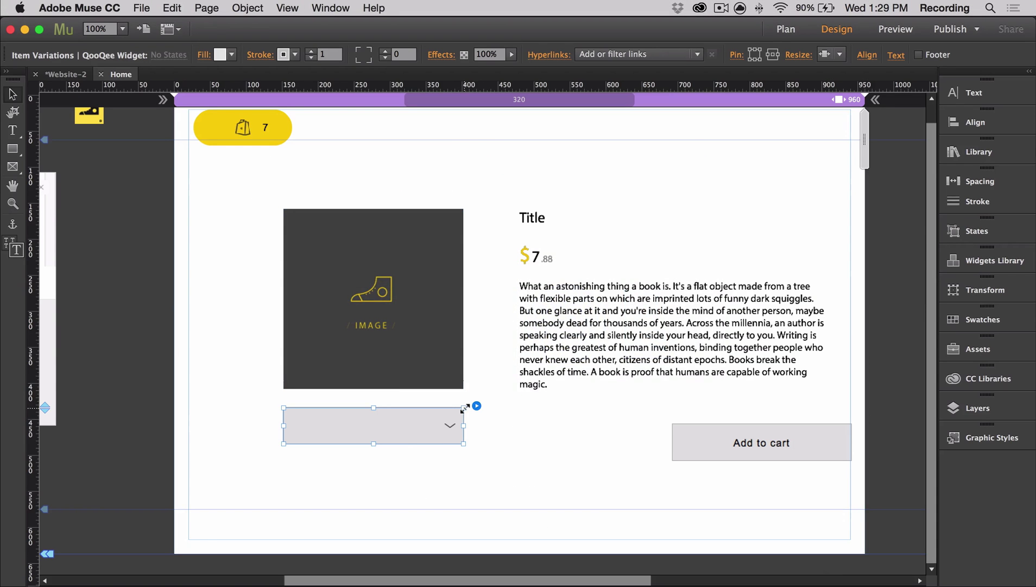
left_click(477, 408)
left_click(761, 356)
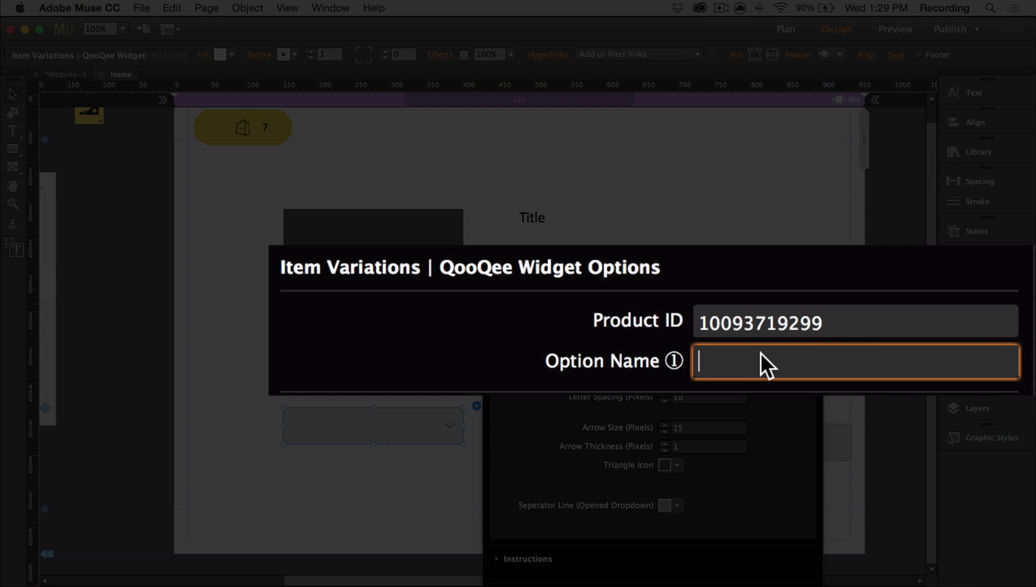
type("Size")
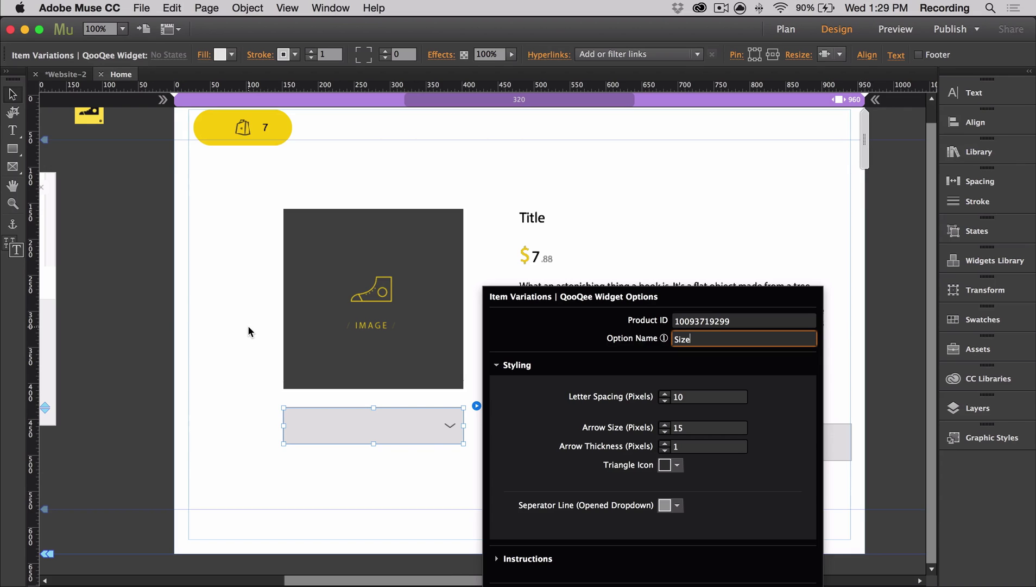
Step: Preview the page to check the dropdown offers sizes 7 to 10, then return to Muse
left_click(248, 325)
key("super+shift+e")
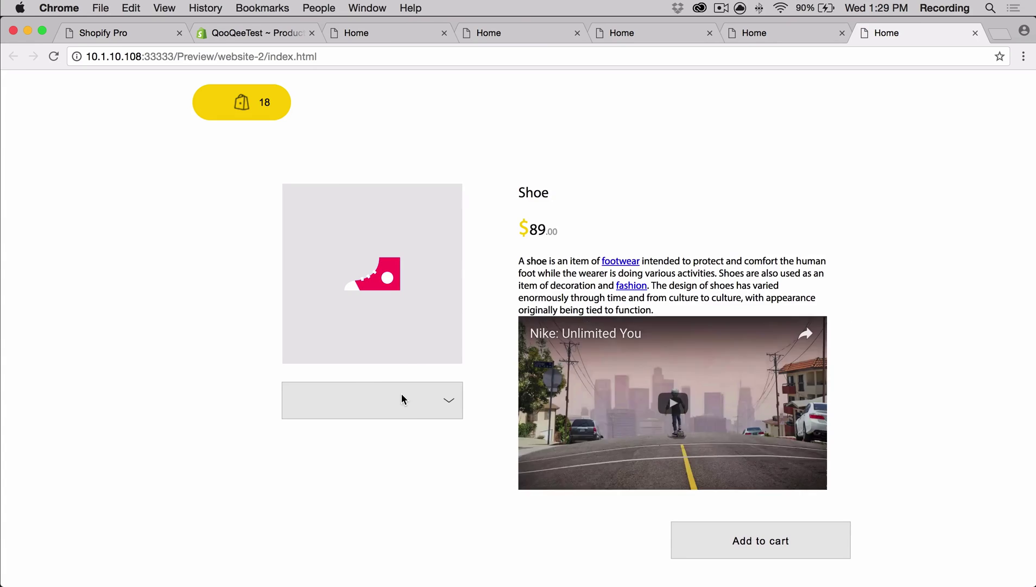
left_click(434, 404)
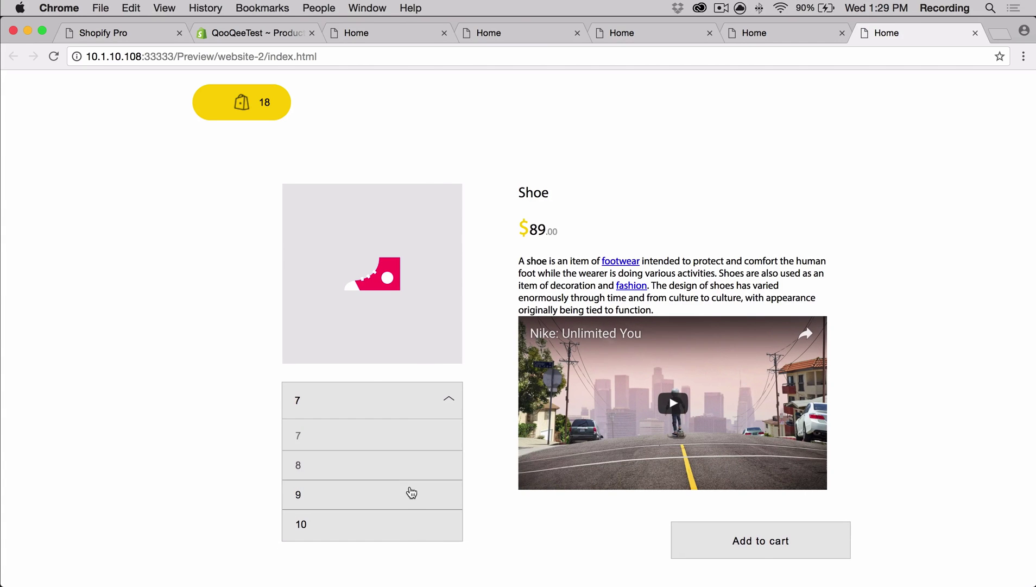
left_click(218, 438)
key("super+Tab")
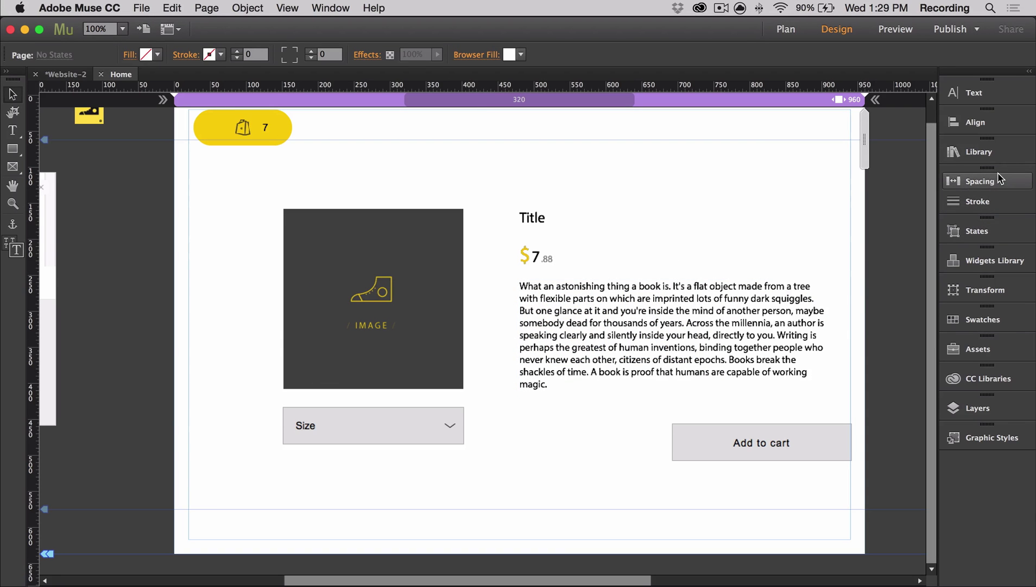
left_click(981, 152)
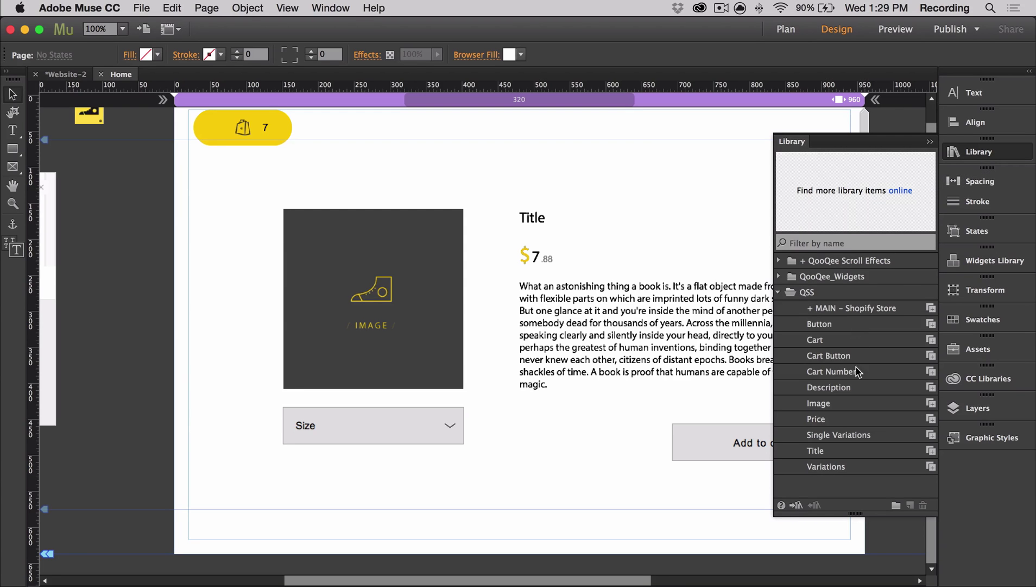
mouse_move(851, 435)
left_mouse_down()
mouse_move(614, 484)
mouse_move(299, 469)
left_mouse_up()
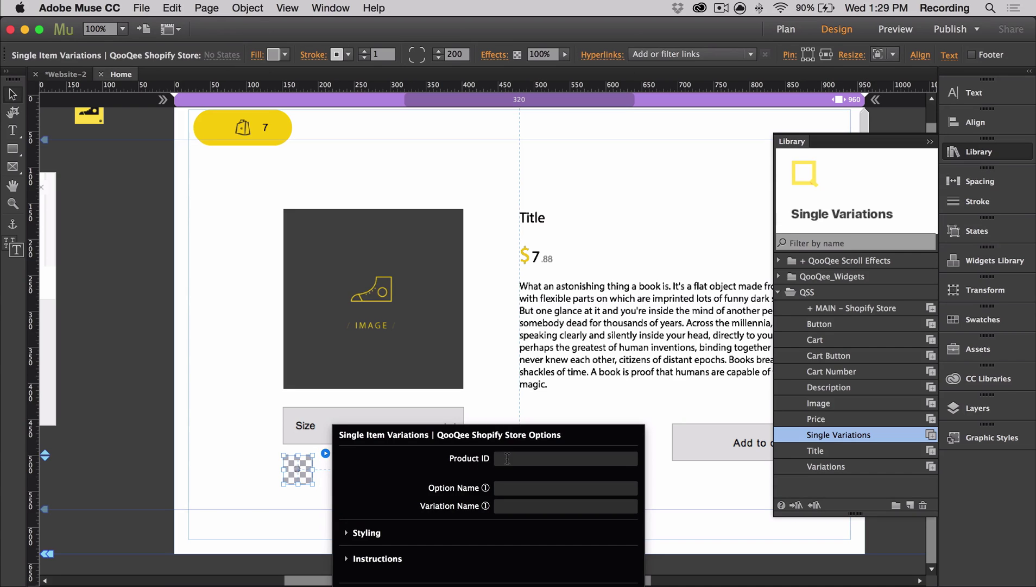
left_click(507, 460)
type("10993719299")
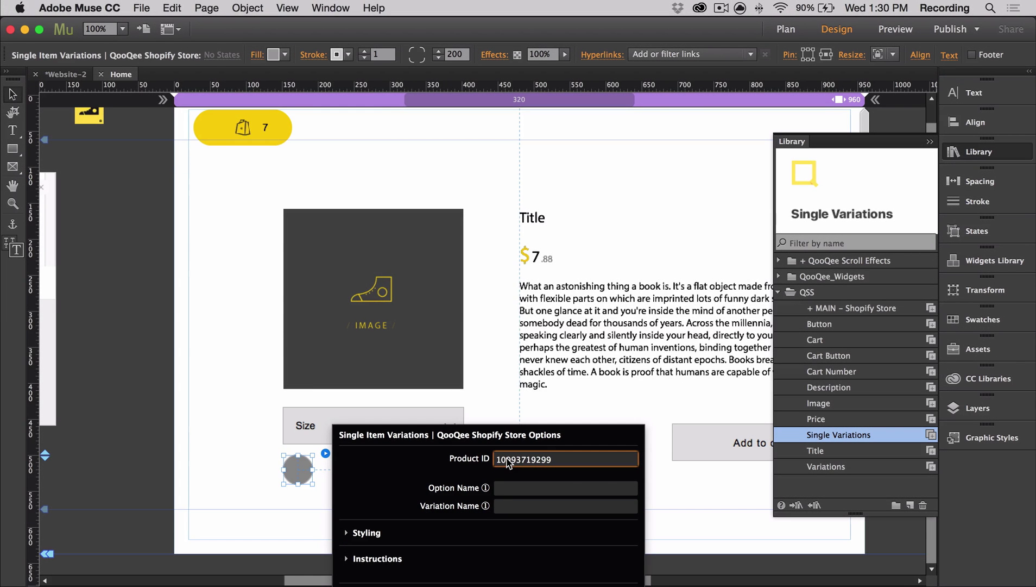
Step: Check the Shoe's Red, Yellow and Blue colors in Shopify admin
key("super+Tab")
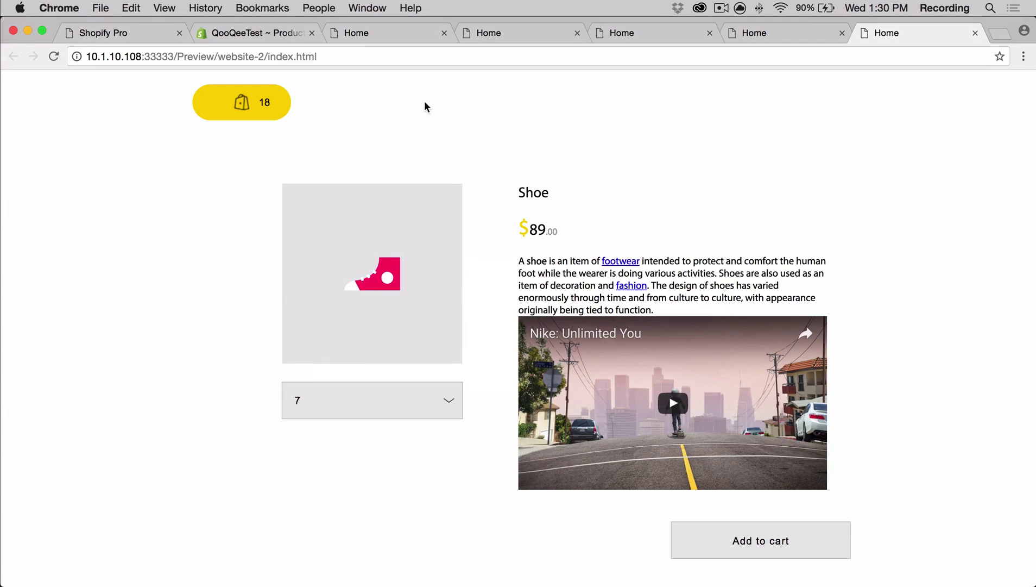
left_click(242, 33)
key("super+Tab")
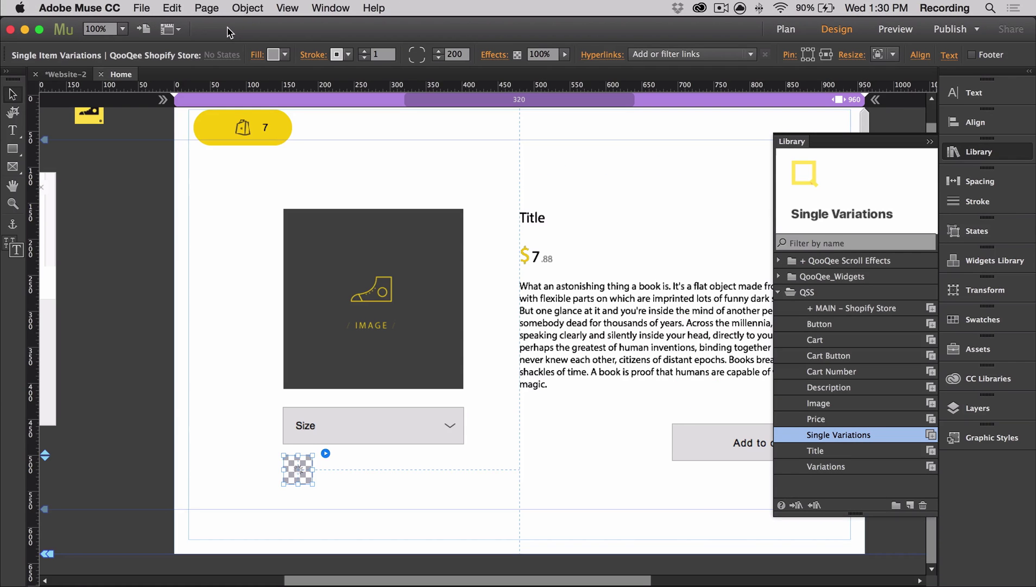
key("super+Tab")
key("super+Tab")
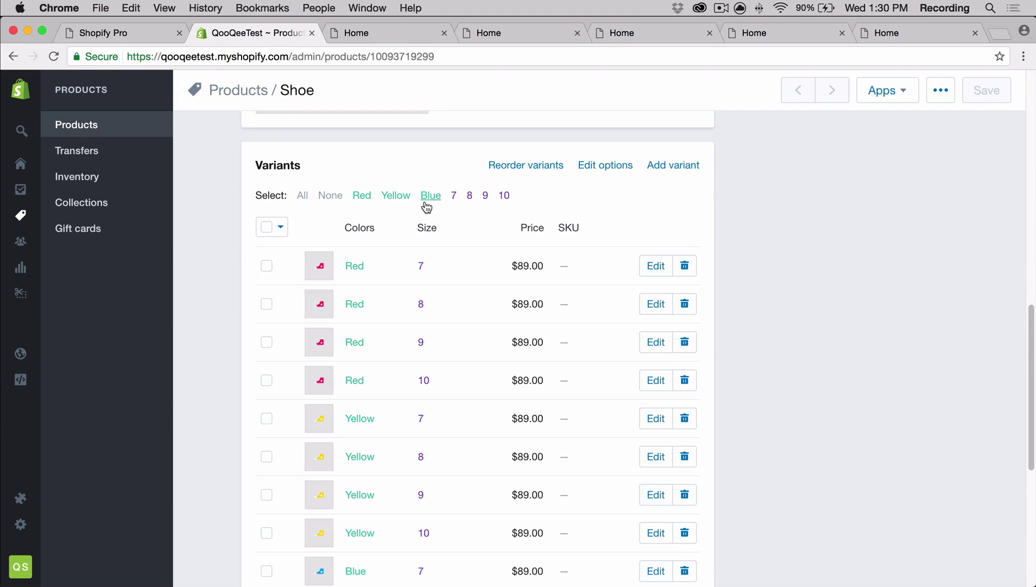
Step: Set the swatch widget's Option Name to Colors and its Variation to Yellow
key("super+Tab")
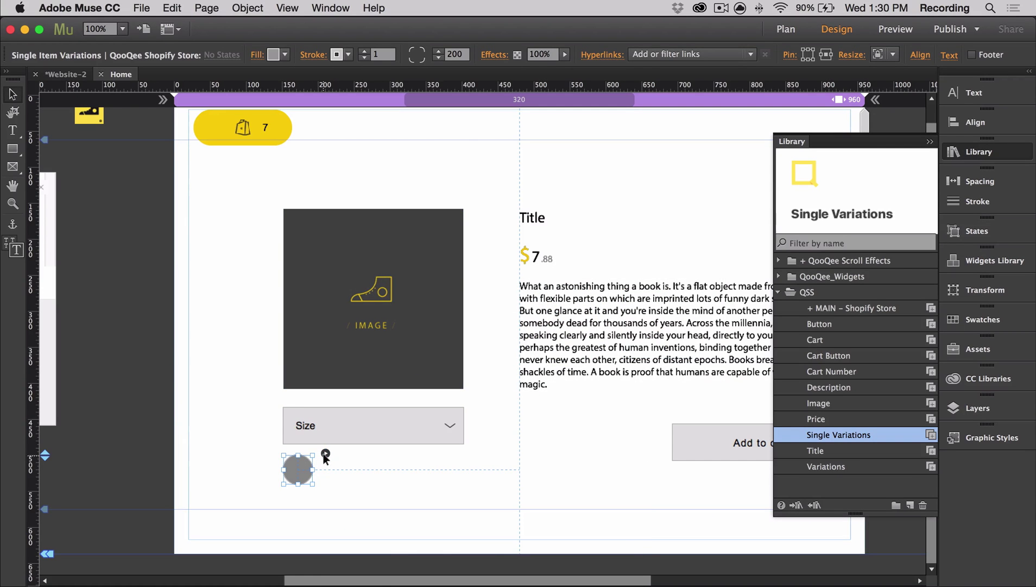
left_click(325, 453)
left_click(563, 487)
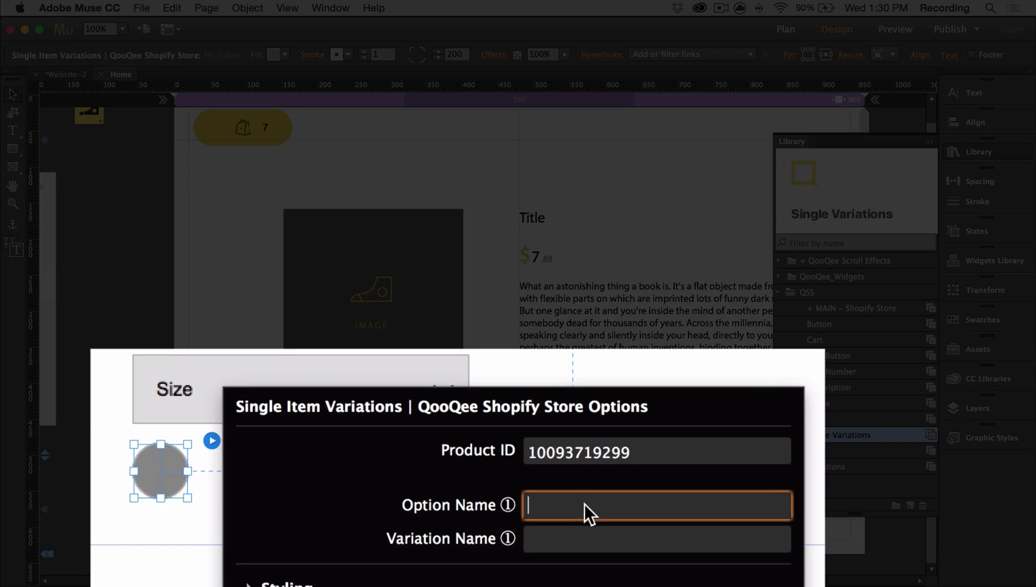
type("Colors")
key("Tab")
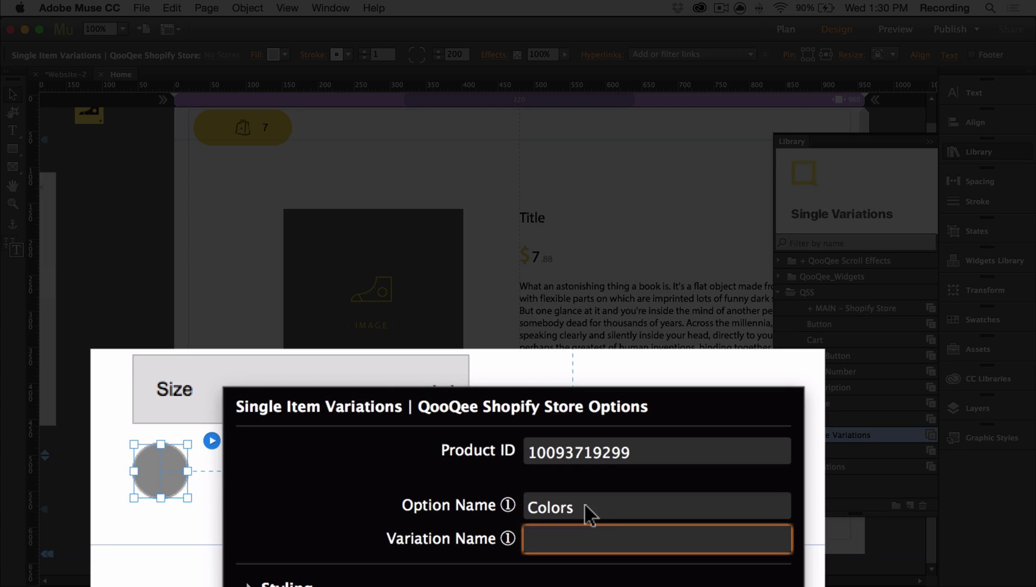
type("Yell")
type("ow")
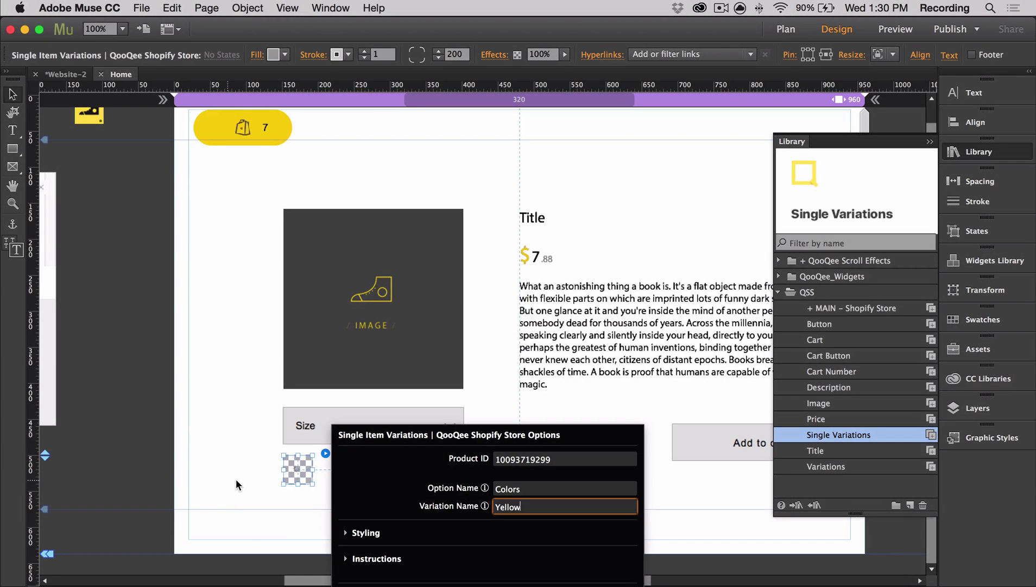
left_click(236, 479)
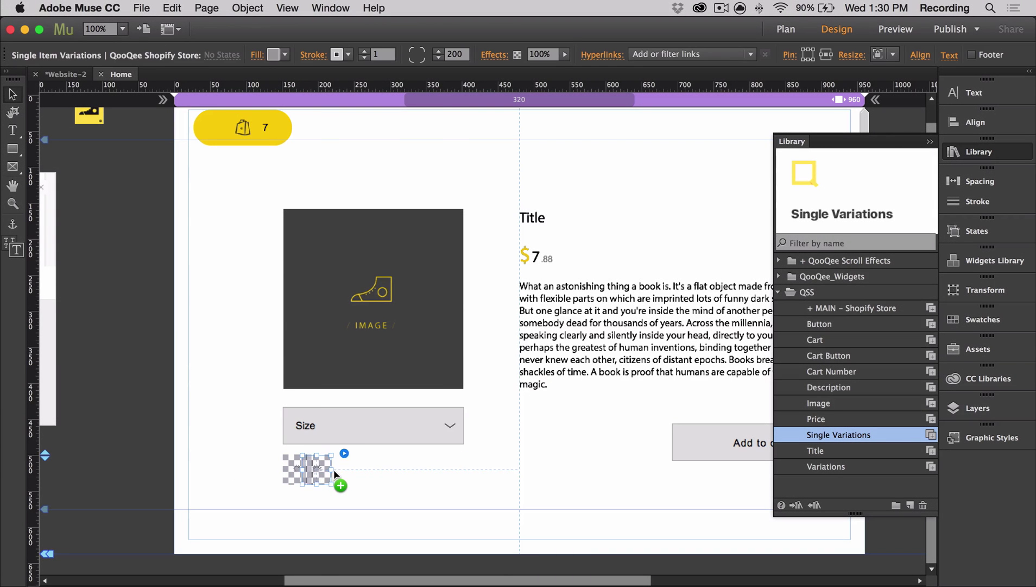
Step: Duplicate the swatch to its right, rename its variation Blue and fill it blue
left_click_drag(298, 471, 339, 470, "alt")
left_click(365, 453)
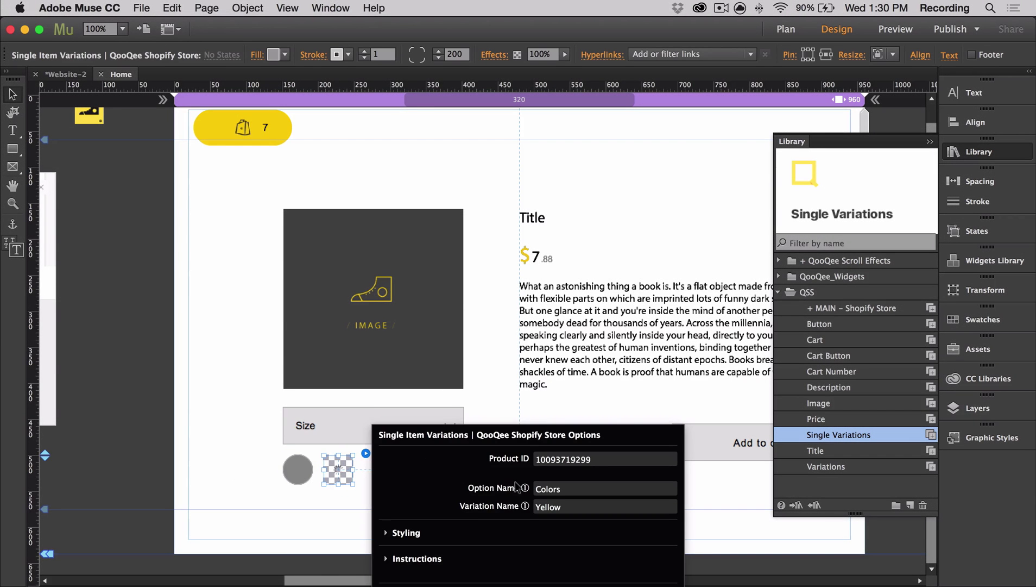
double_click(566, 506)
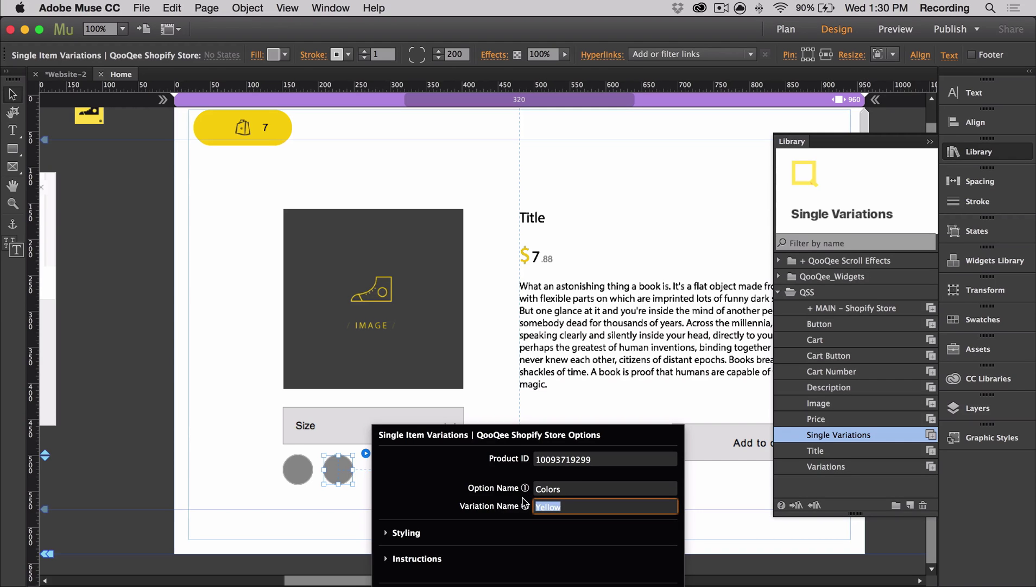
type("Blue")
left_click(279, 54)
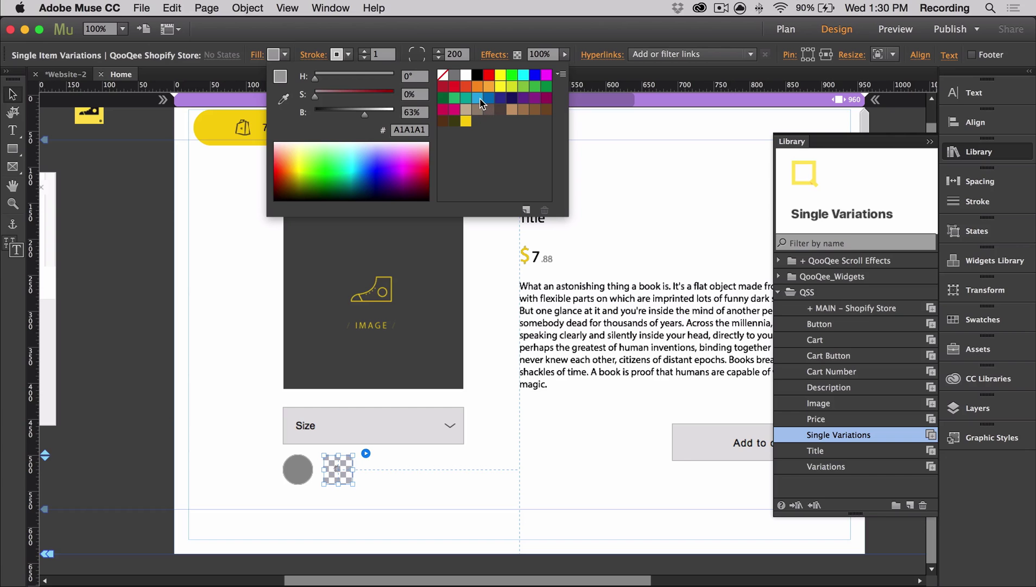
left_click(485, 103)
Step: Fill the first swatch circle yellow
left_click(306, 468)
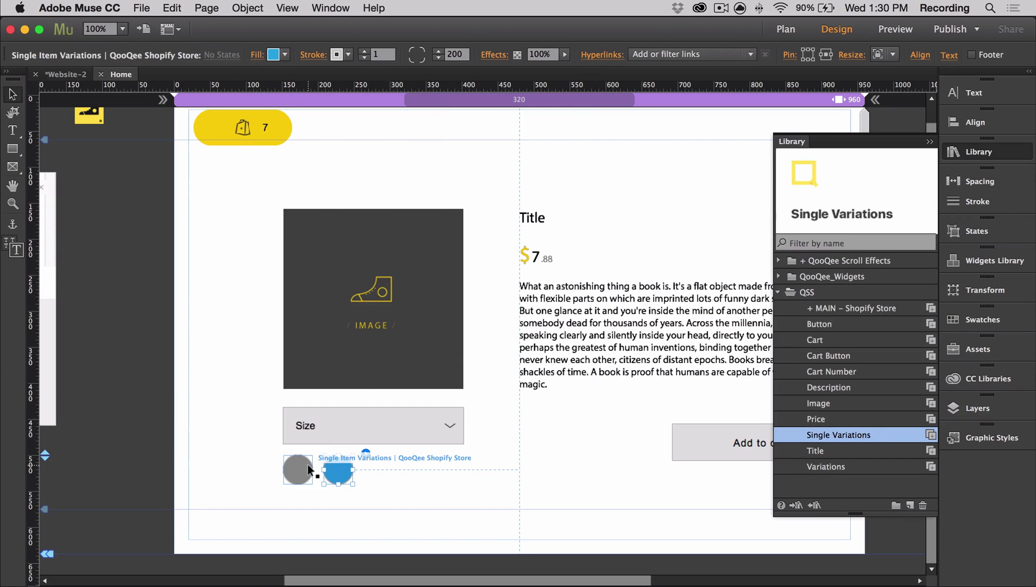
left_click(283, 54)
left_click(473, 135)
left_click(612, 157)
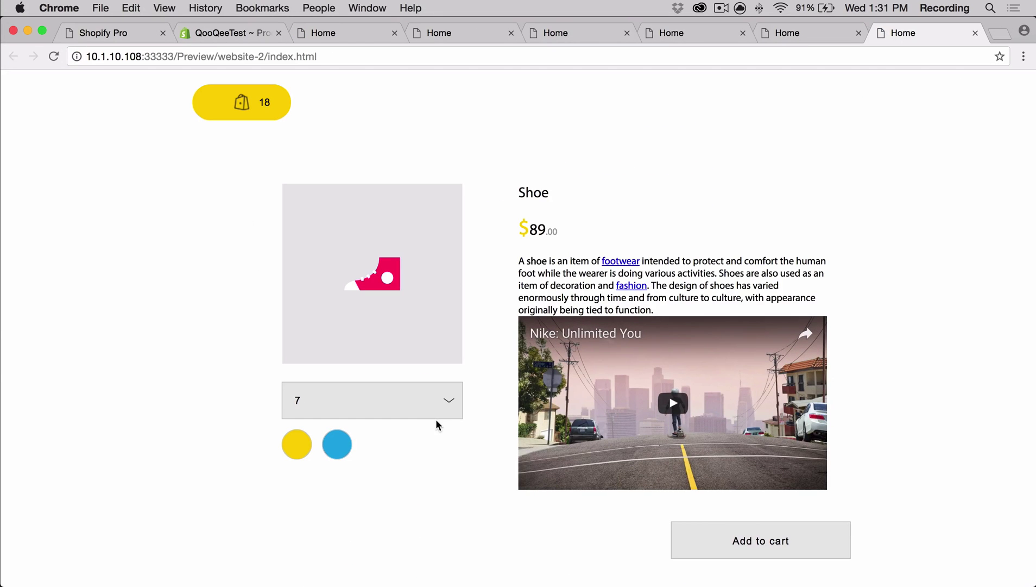
Step: Add a blue size 7 shoe to the cart, then close the cart
left_click(338, 446)
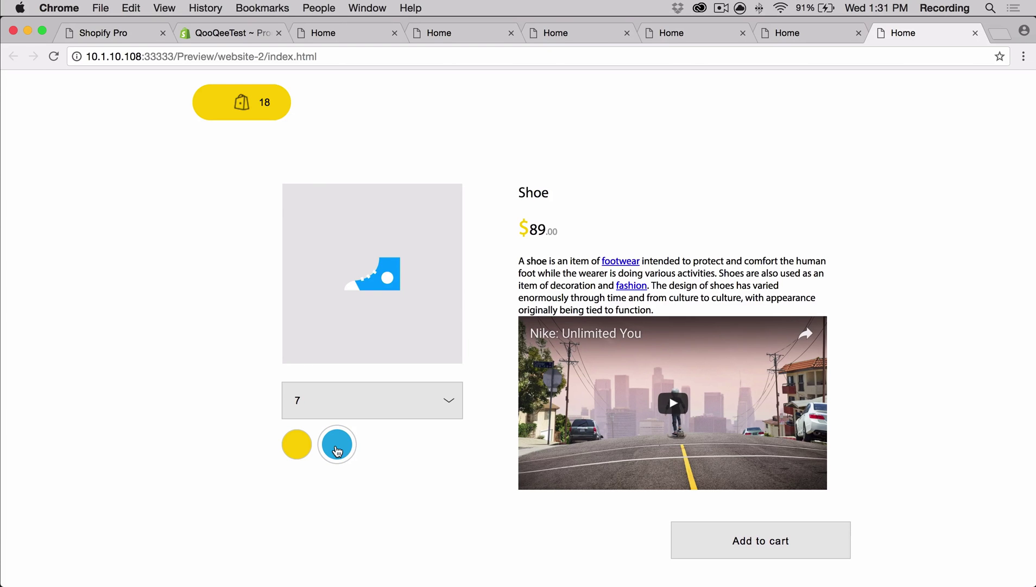
left_click(738, 541)
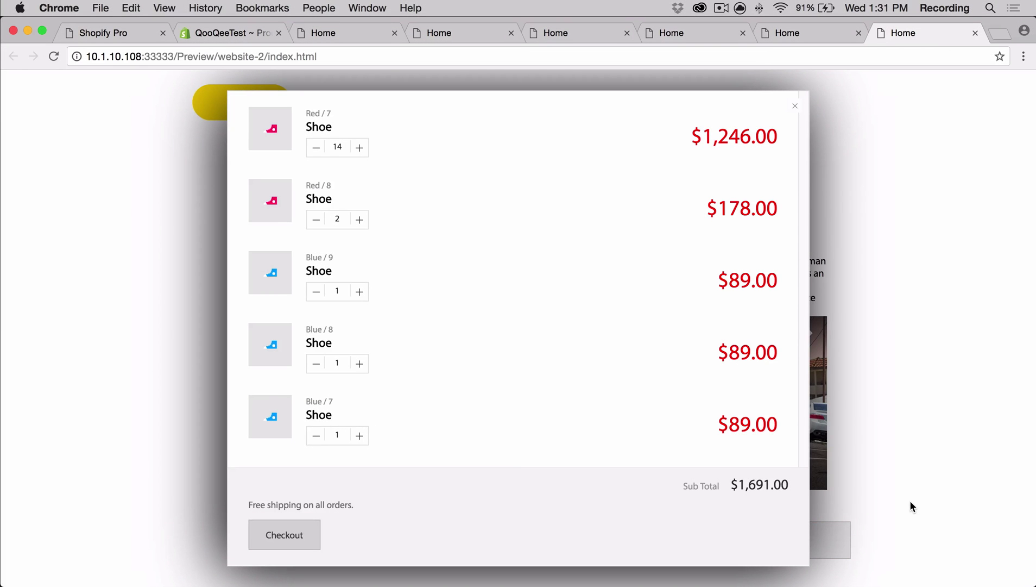
left_click(910, 500)
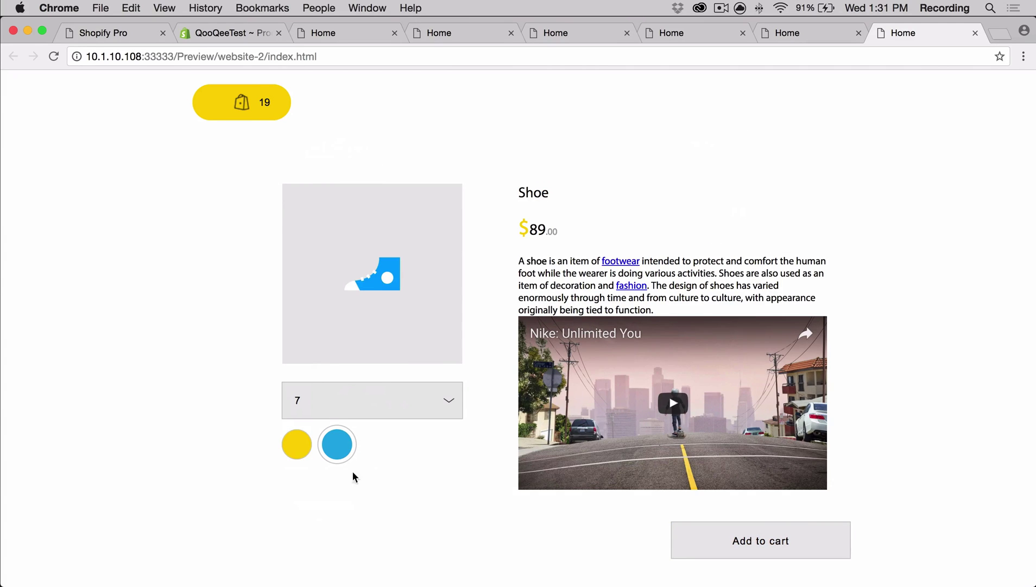
Step: Add a yellow size 9 shoe to the cart, then close the cart
left_click(335, 402)
left_click(328, 489)
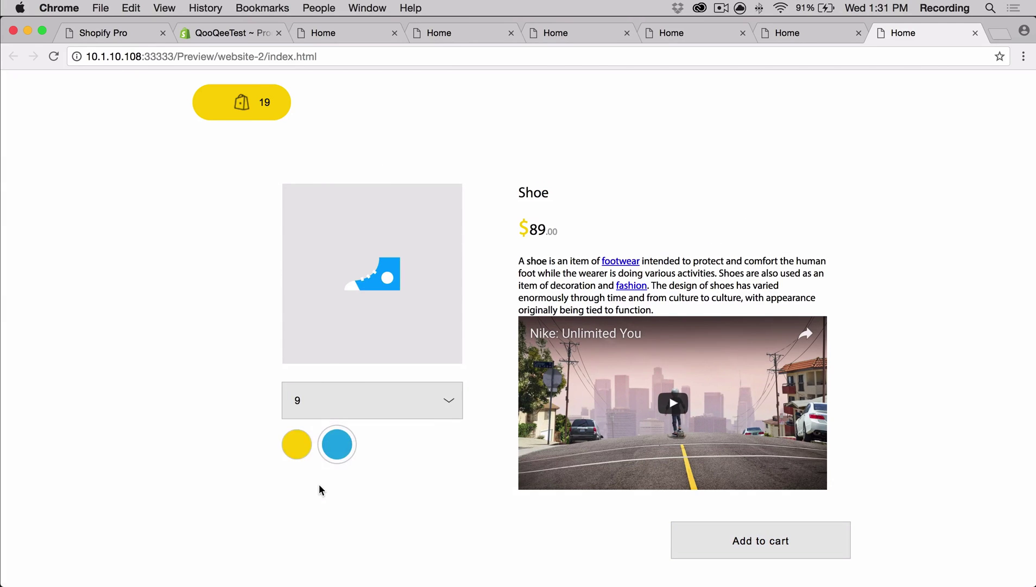
left_click(296, 444)
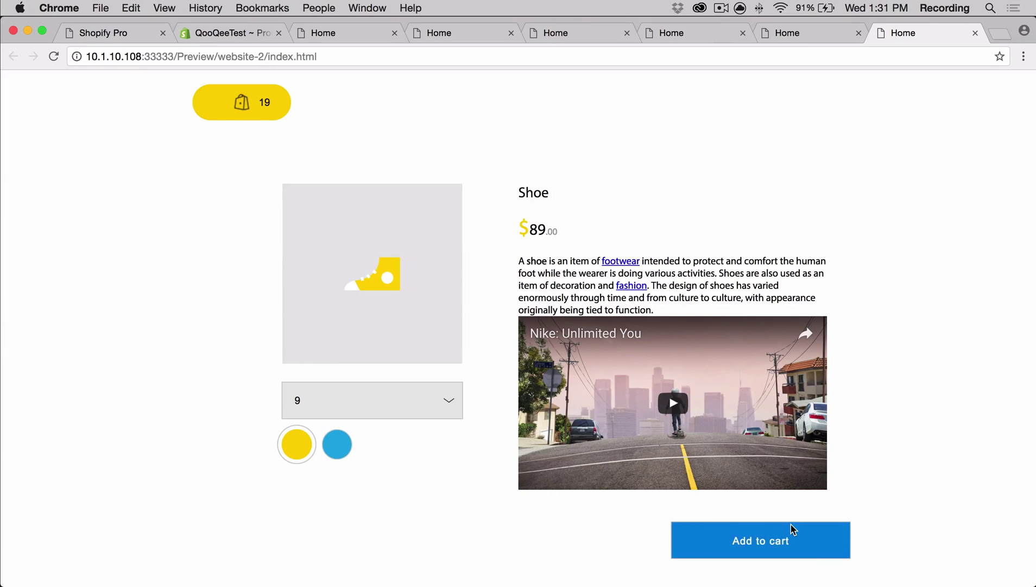
left_click(777, 540)
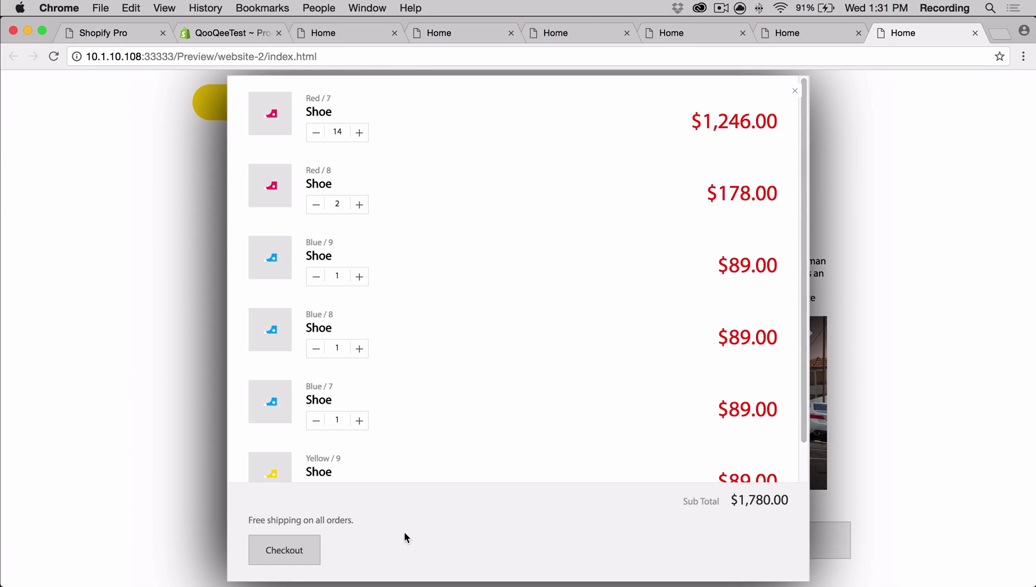
left_click(120, 439)
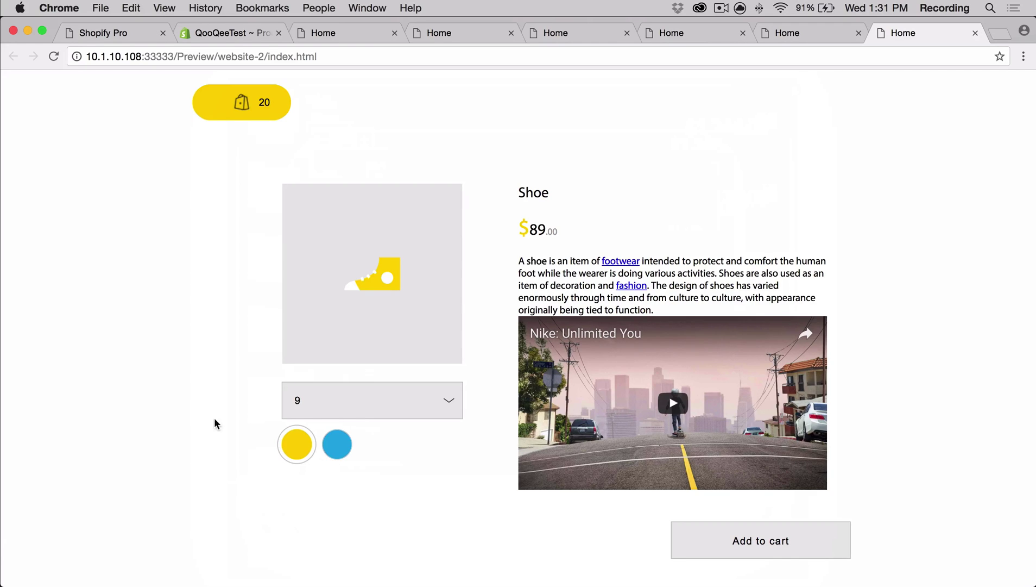
Step: Choose size 8 and the blue swatch, turning the shoe image blue
left_click(385, 403)
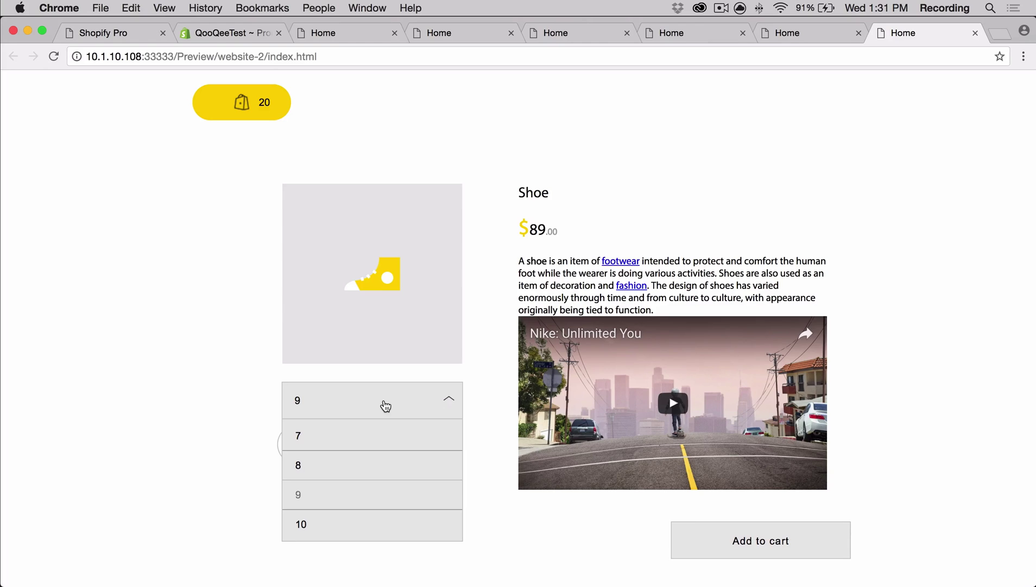
left_click(352, 464)
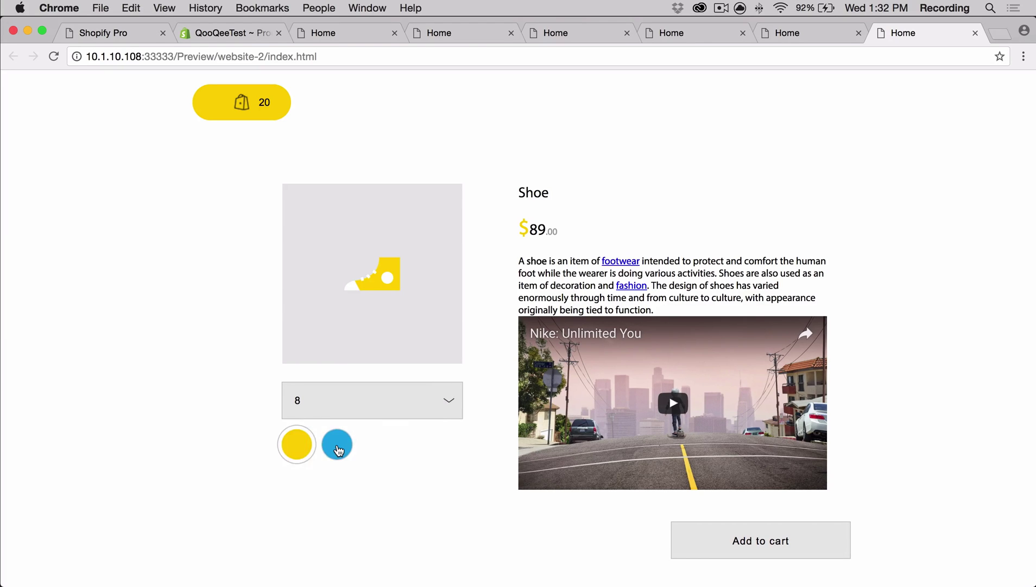
left_click(338, 445)
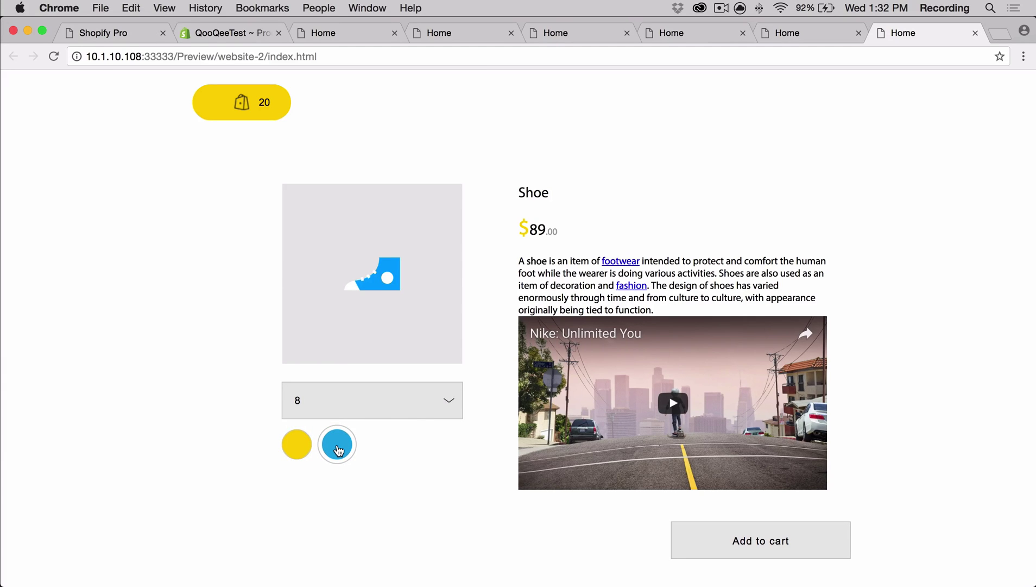